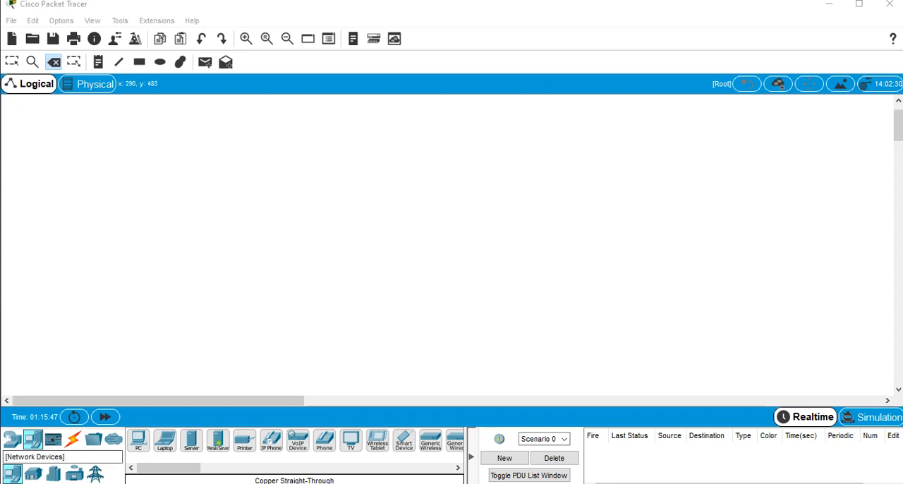
Place an empty PT router on the workspace and delete it again
click(12, 439)
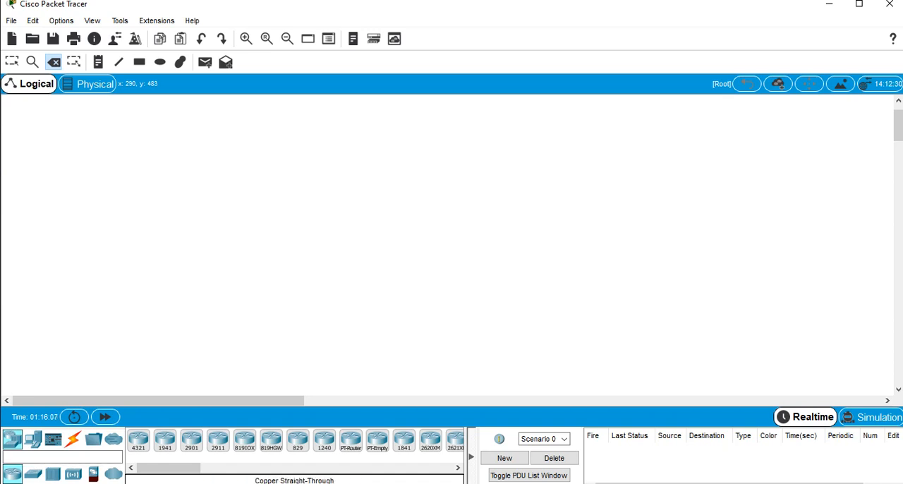
drag(378, 440, 360, 215)
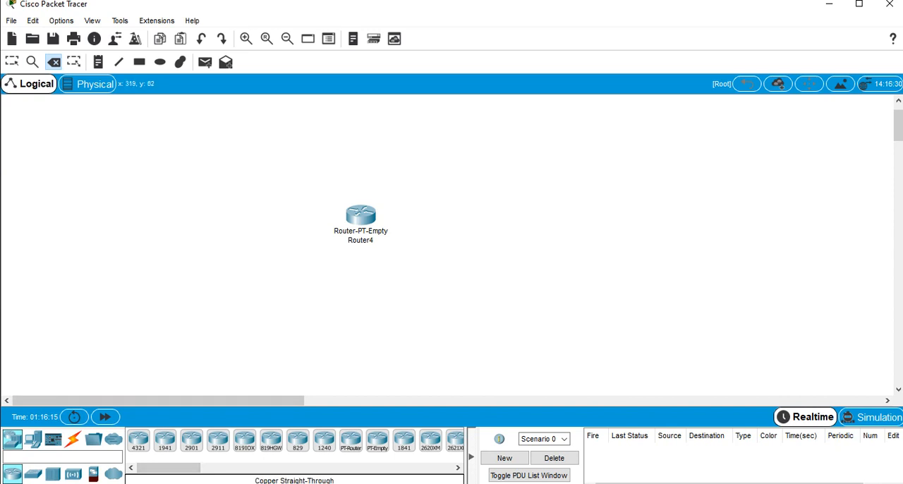
key(Escape)
drag(317, 188, 428, 259)
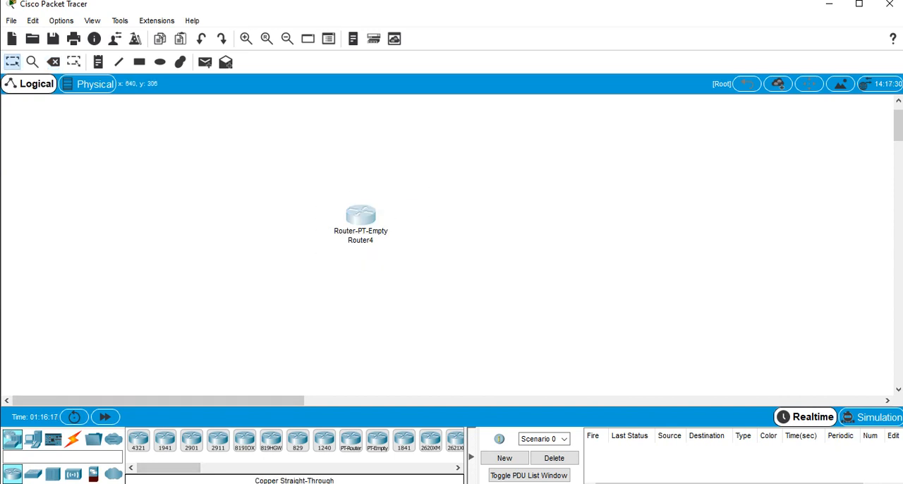
key(Delete)
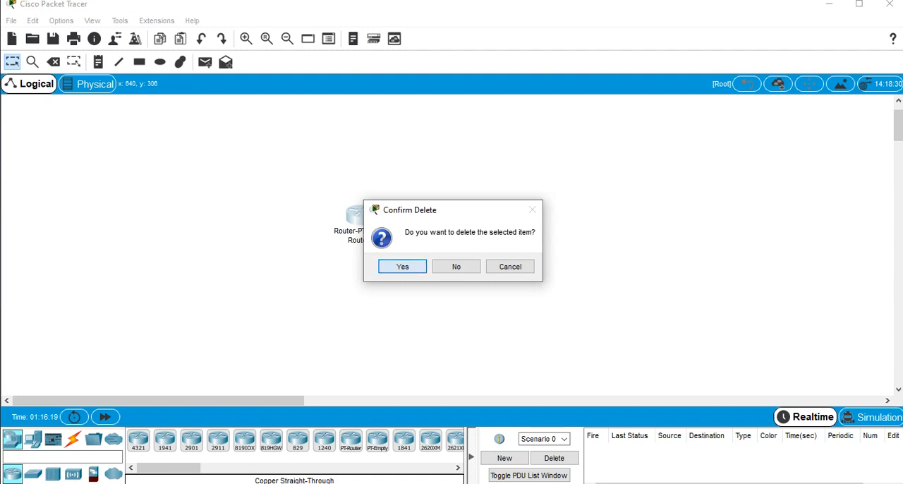
key(Return)
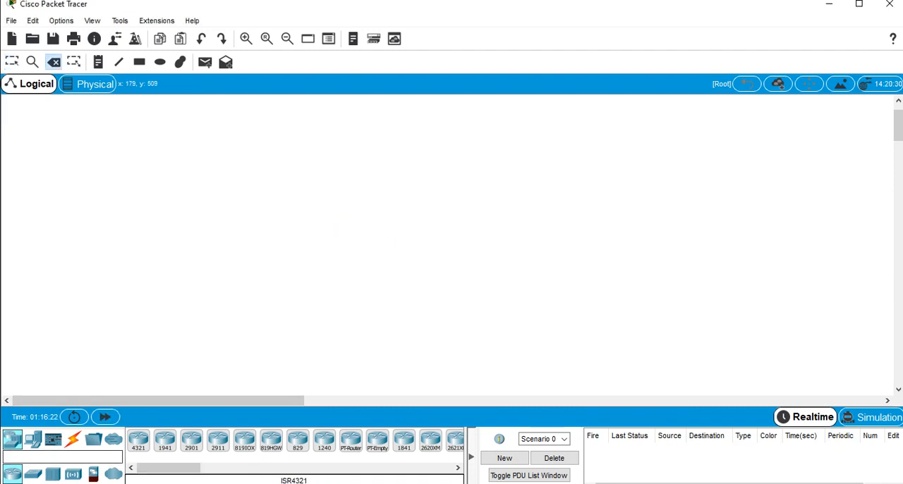
Place an empty PT switch on the workspace and delete it again
click(33, 474)
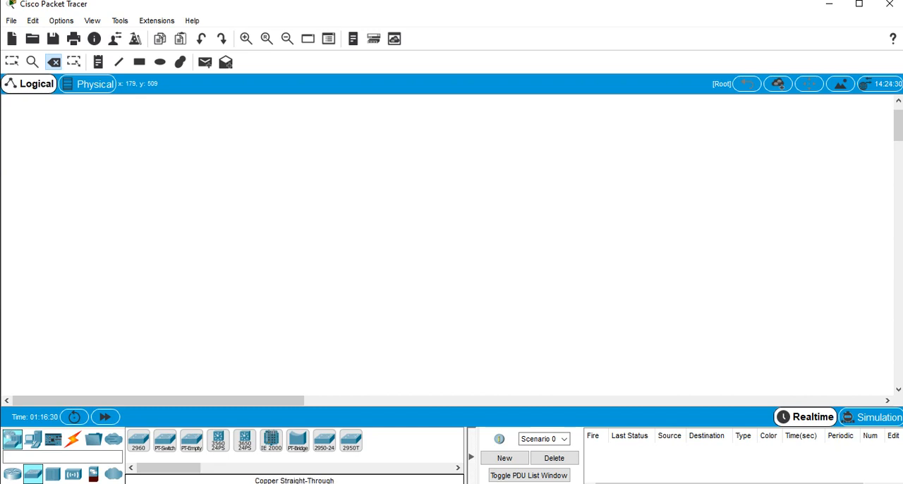
drag(191, 440, 320, 222)
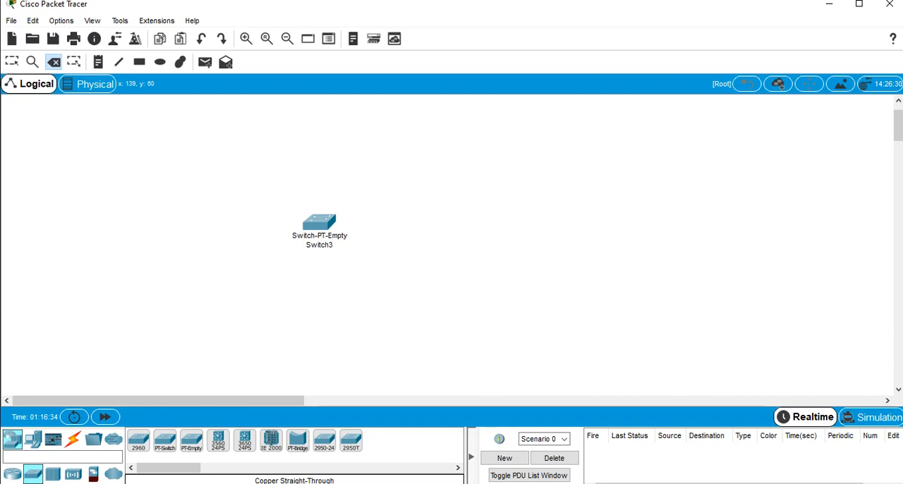
click(320, 223)
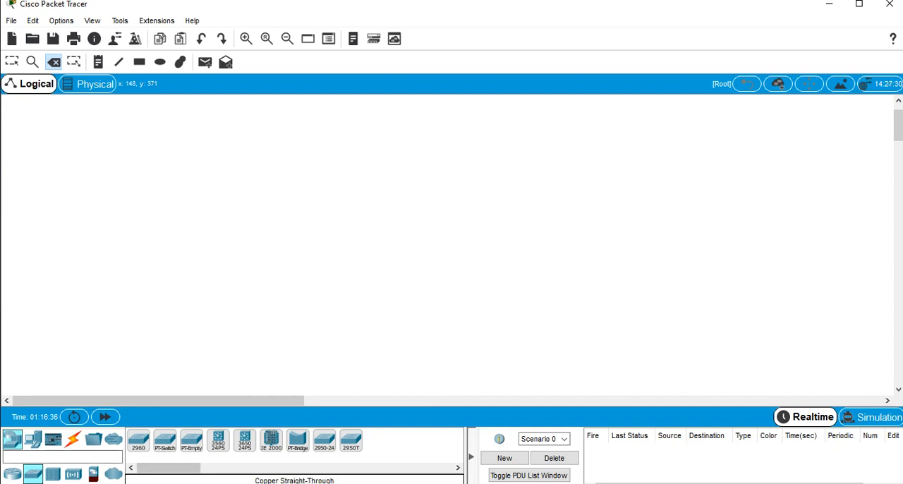
key(Escape)
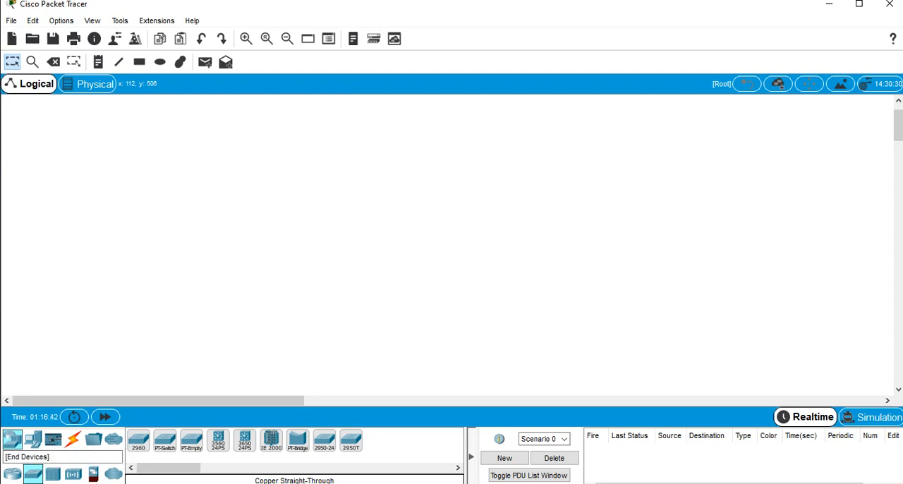
Place a PC, a laptop and a server next to each other on the workspace
click(32, 439)
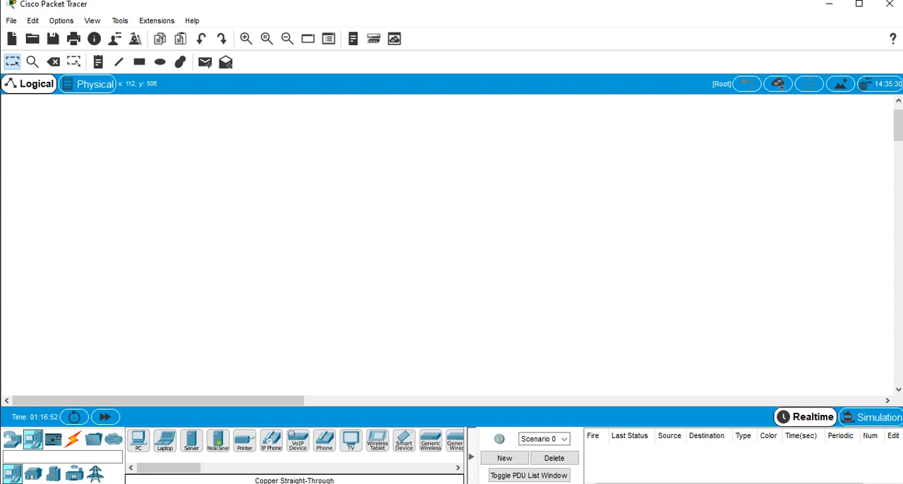
drag(139, 440, 286, 240)
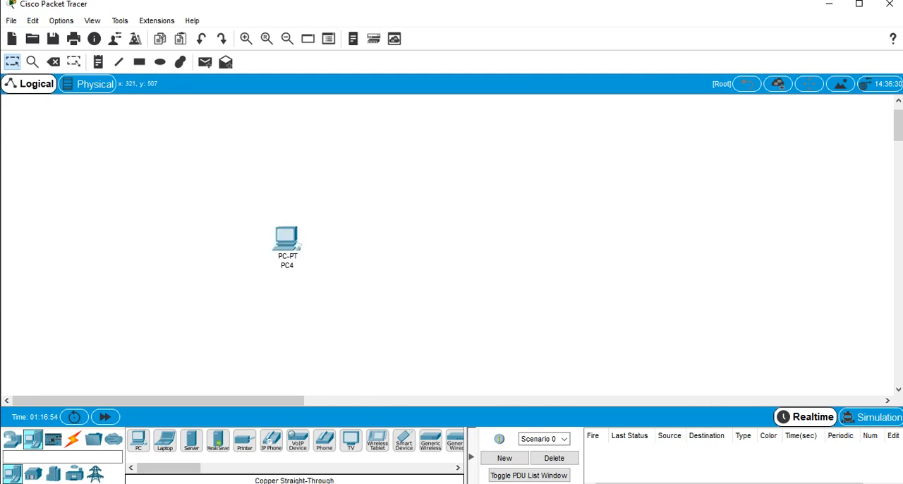
drag(165, 441, 334, 249)
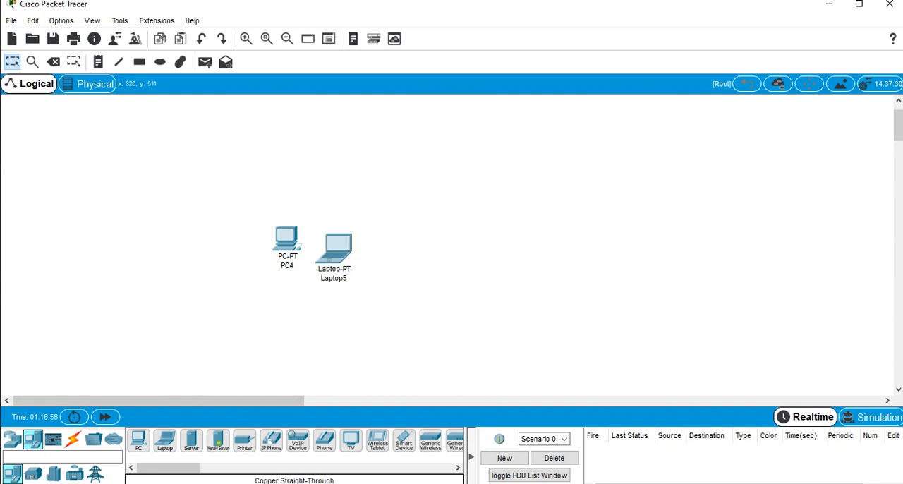
drag(191, 440, 384, 257)
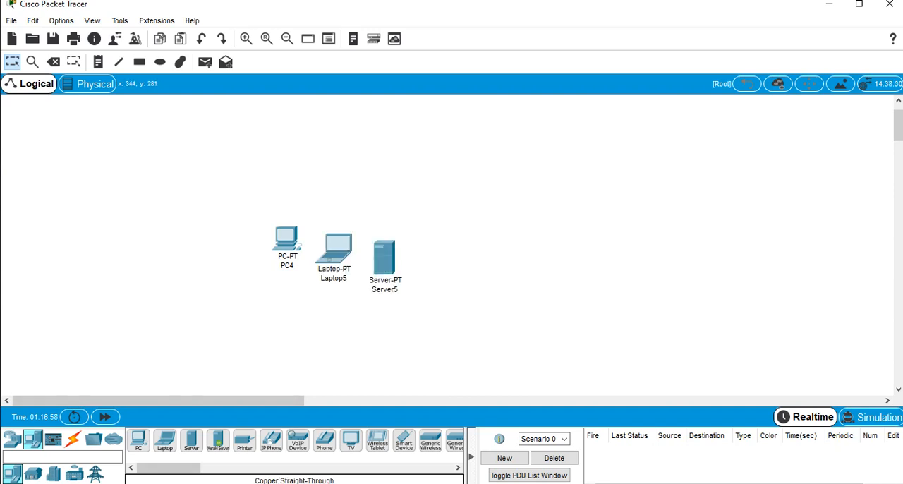
Delete the PC, laptop and server together from the workspace
drag(211, 207, 471, 319)
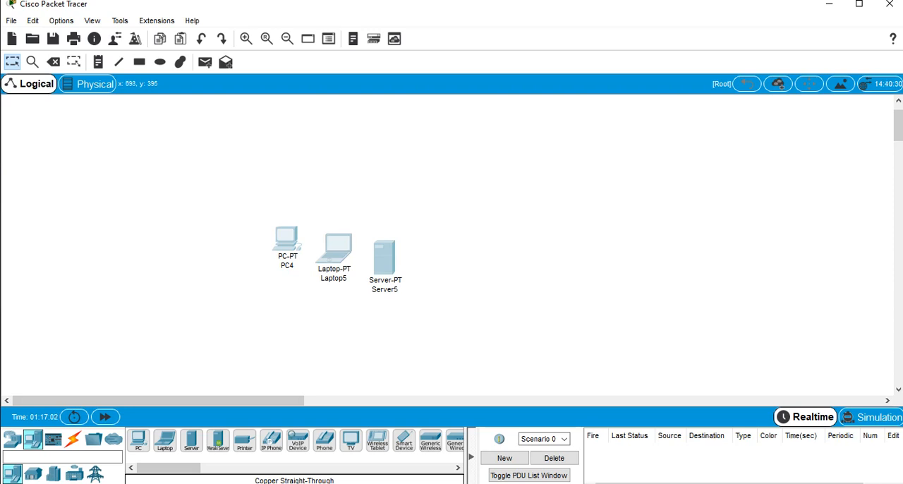
key(Delete)
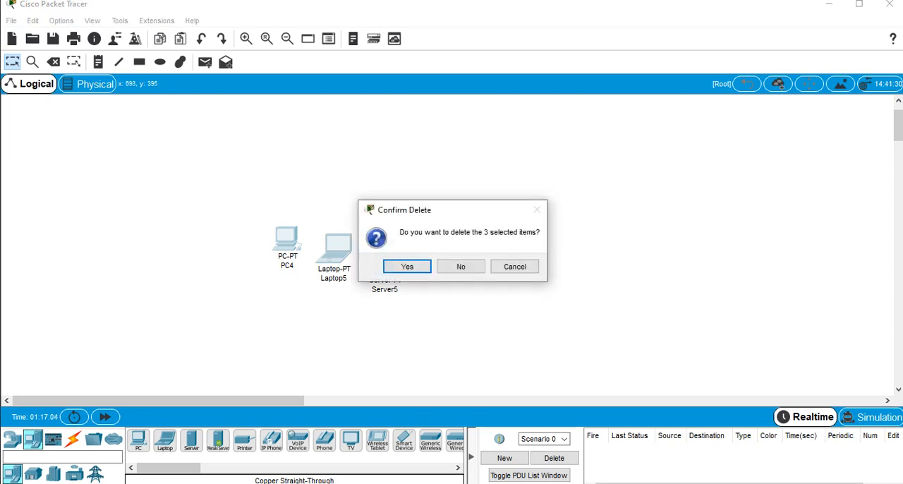
key(Return)
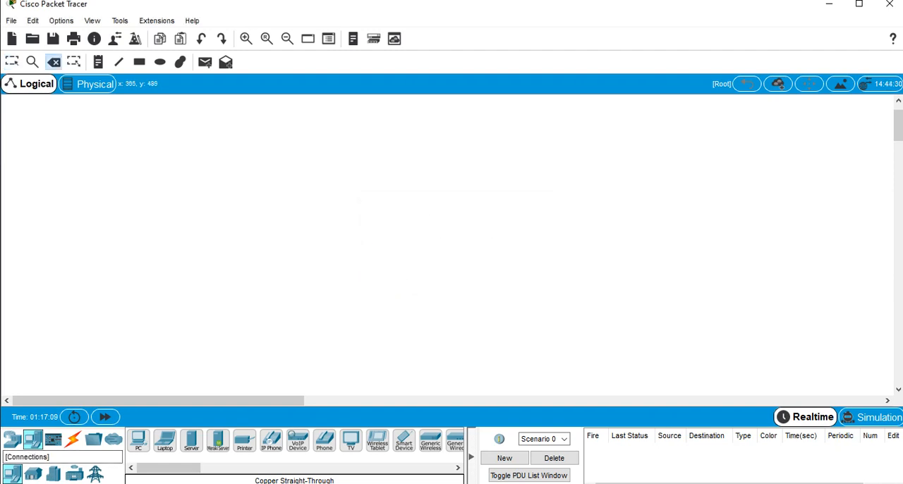
Place a PC and a laptop side by side on the workspace, with space between them for a cable
click(72, 439)
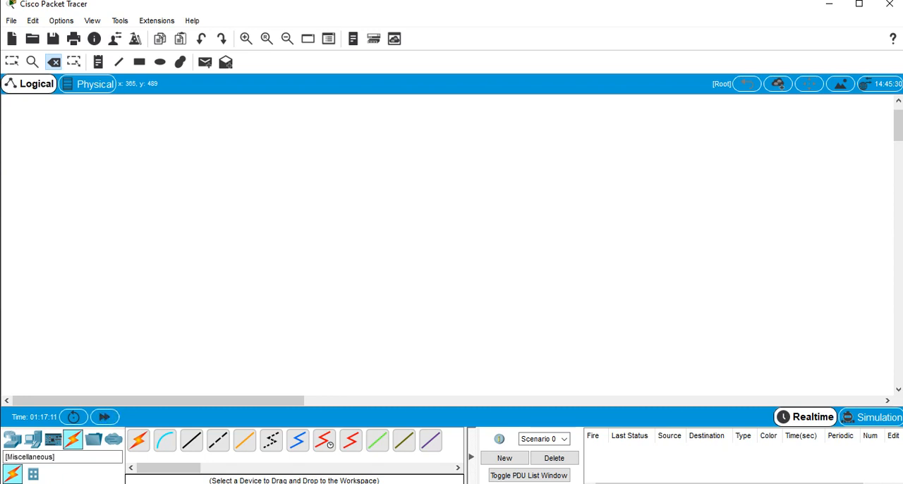
click(12, 439)
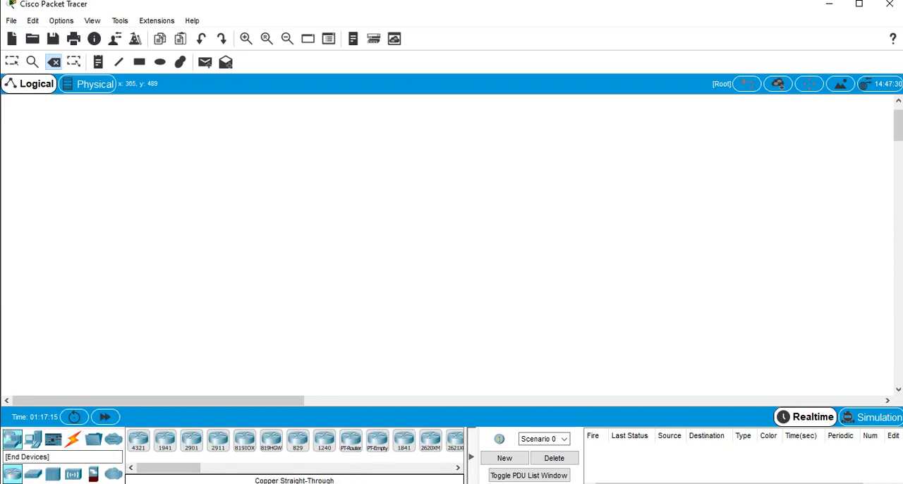
click(33, 439)
drag(138, 440, 278, 271)
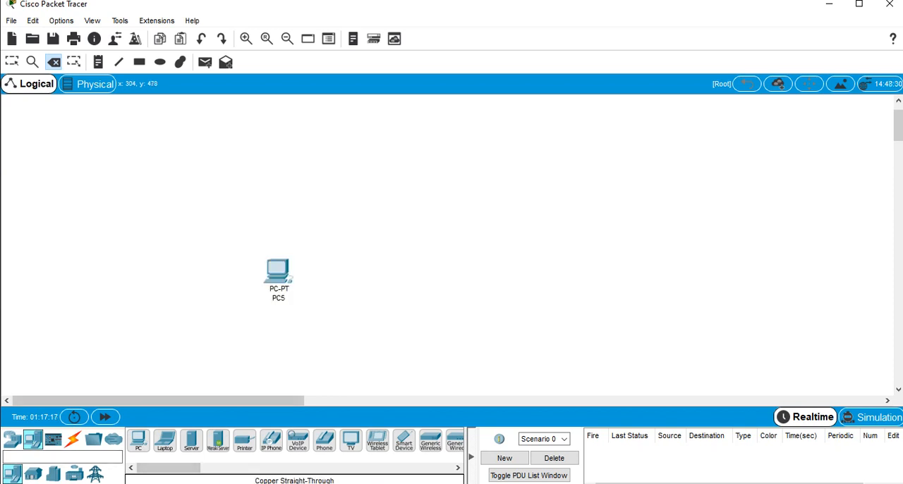
drag(165, 440, 397, 275)
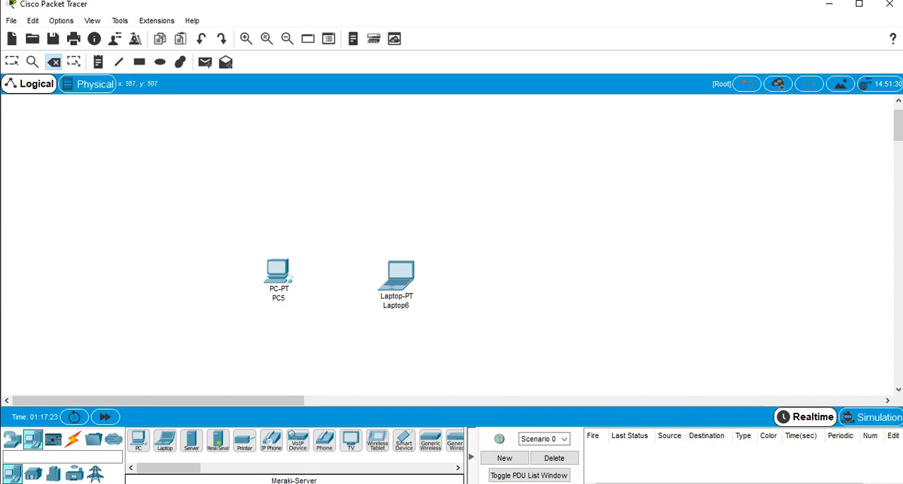
Connect the PC's FastEthernet0 port to the laptop's FastEthernet0 port with a Copper Straight-Through cable
click(73, 438)
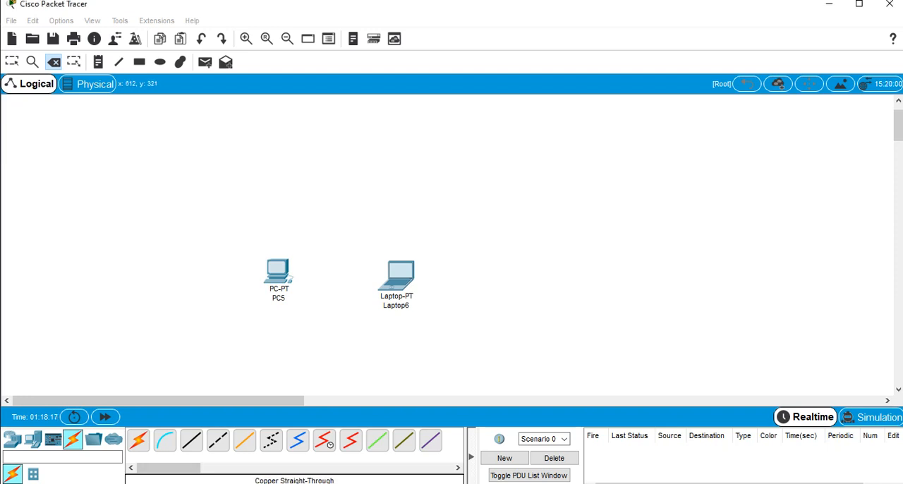
click(191, 440)
click(279, 272)
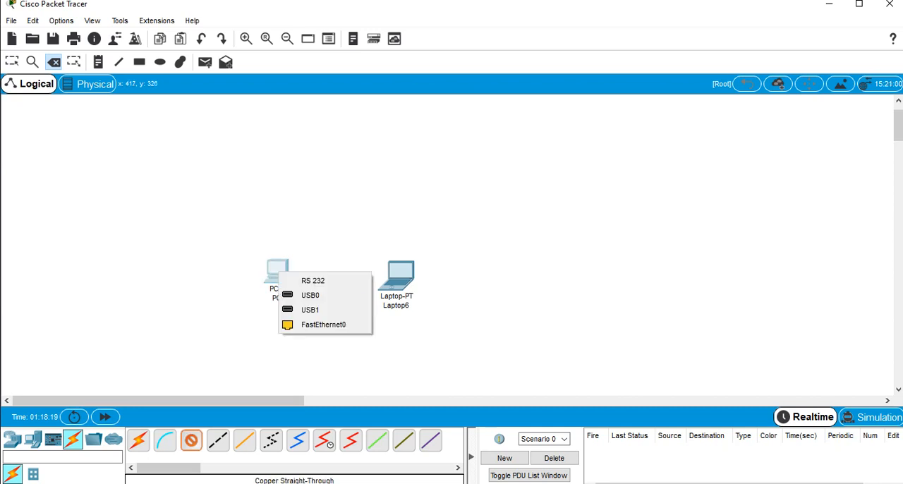
click(323, 324)
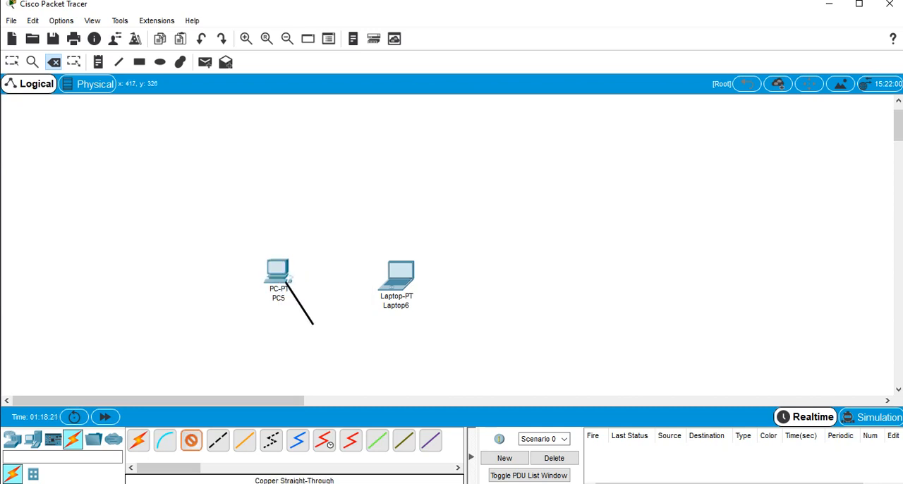
click(397, 273)
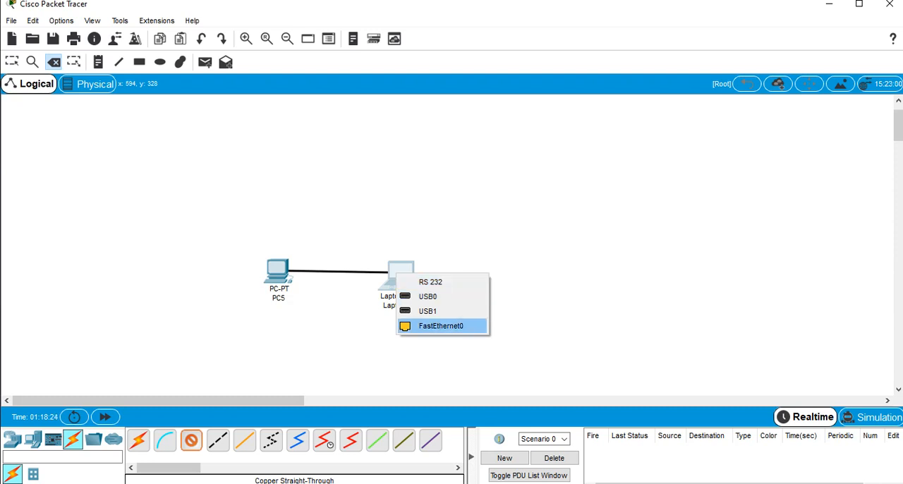
click(441, 326)
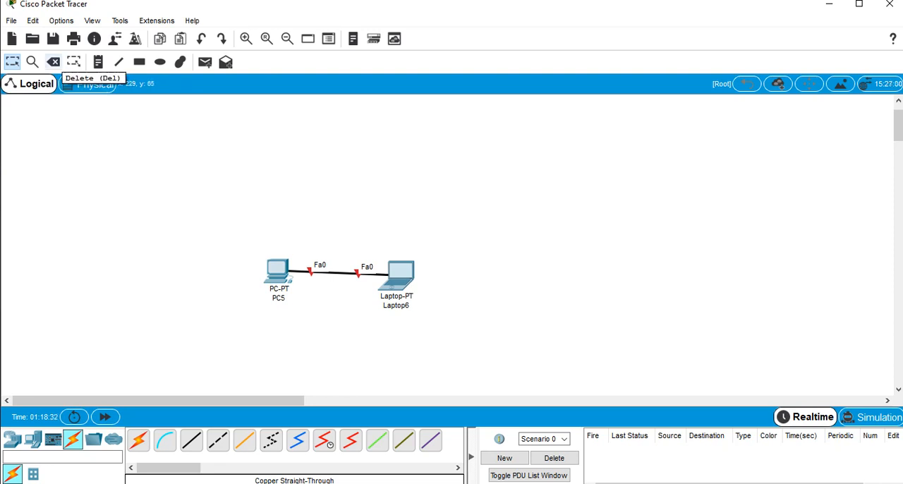
Replace the straight-through cable with a Copper Cross-Over cable between the FastEthernet0 ports of the PC and laptop
click(54, 62)
click(334, 272)
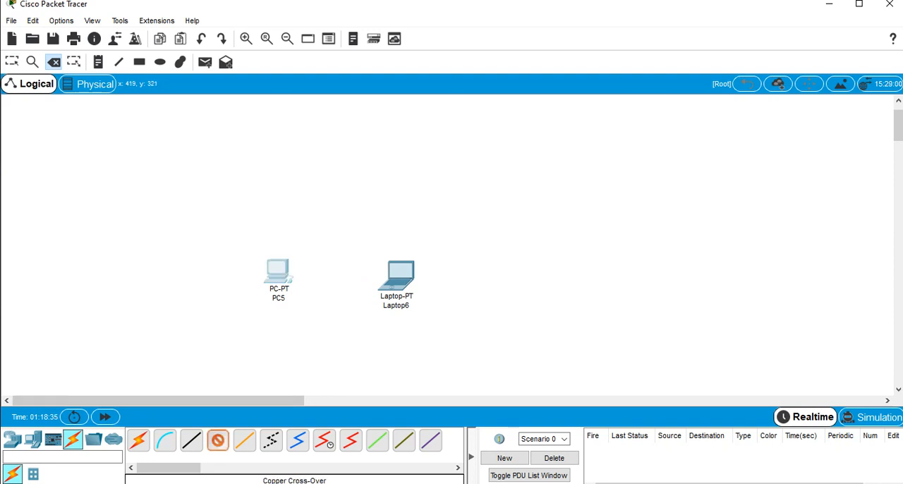
click(218, 440)
click(282, 271)
click(317, 322)
click(399, 272)
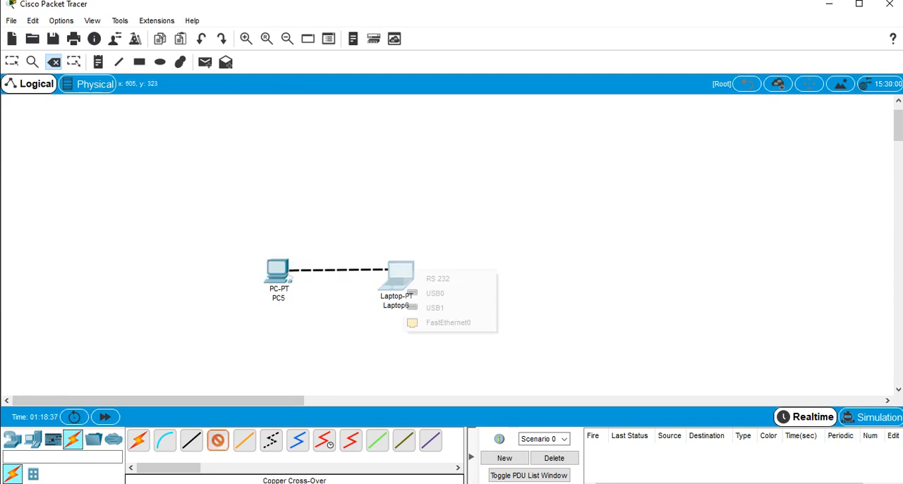
click(445, 322)
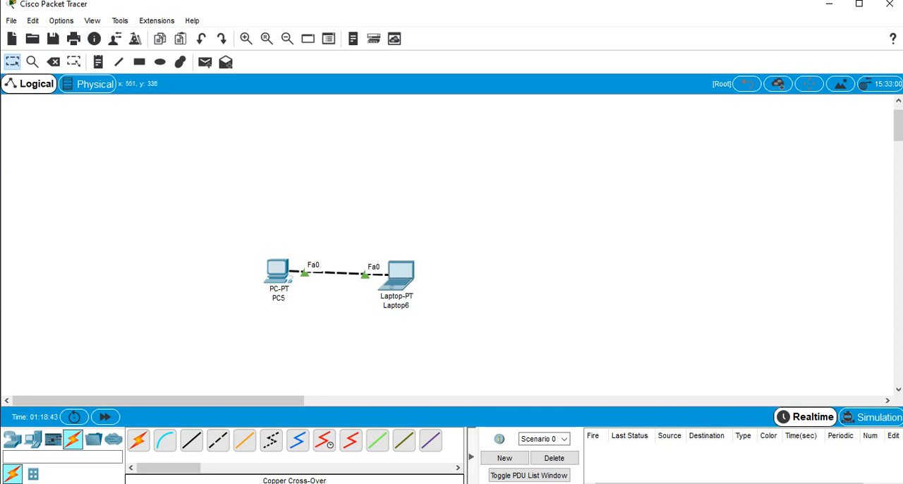
Delete the PC and the laptop along with their connecting cable
mouse_move(286, 282)
drag(275, 269, 277, 272)
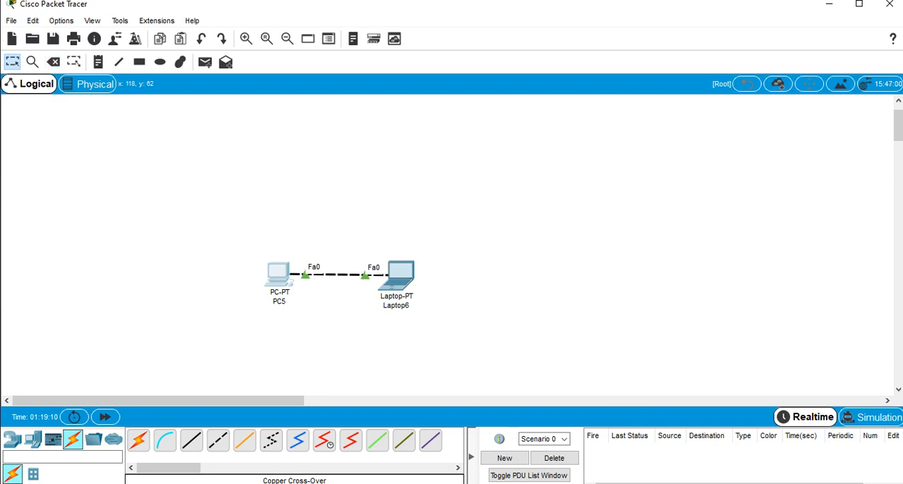
drag(212, 226, 611, 381)
key(Delete)
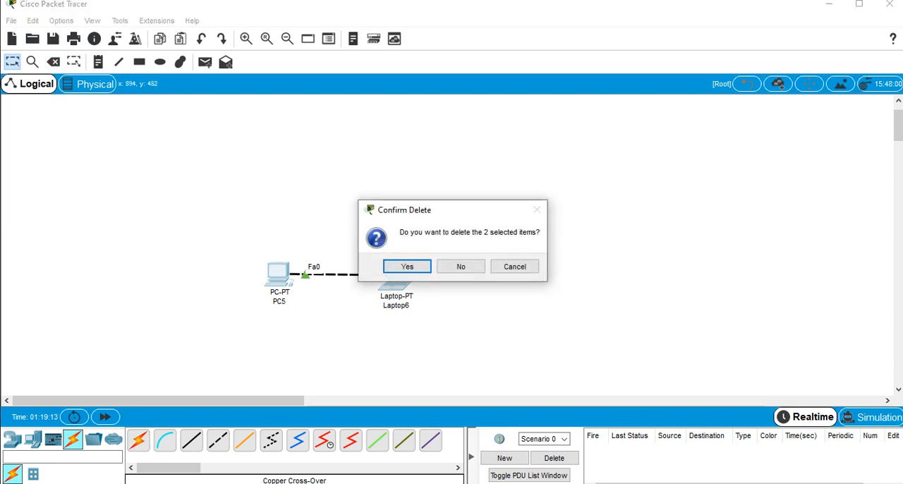
key(Return)
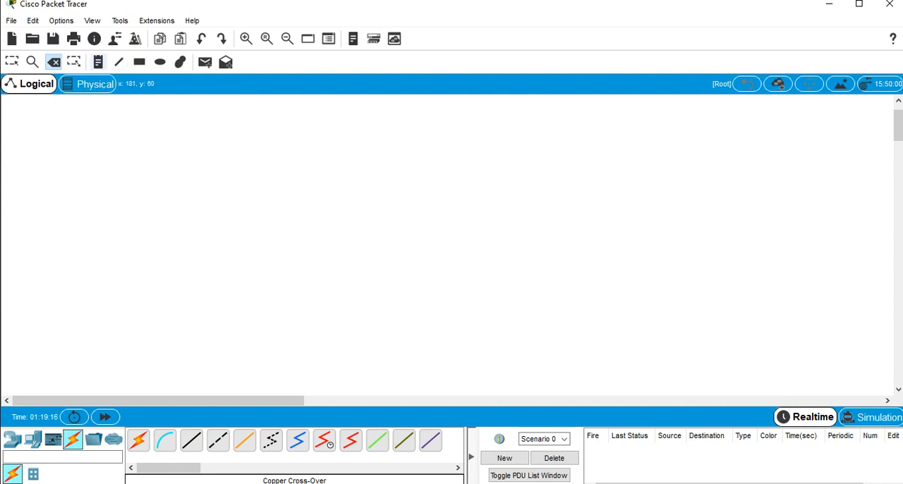
Add a text note reading "1. Jaringan Peer to Peer" to the empty workspace
click(98, 62)
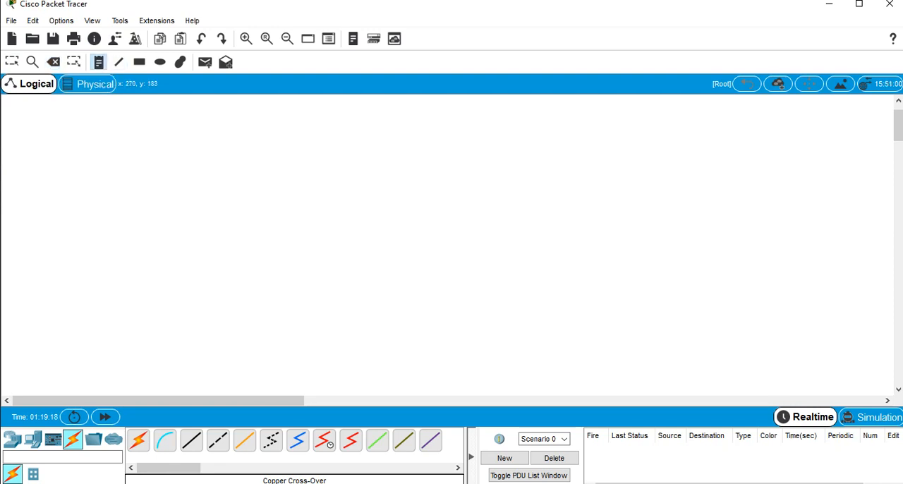
click(178, 175)
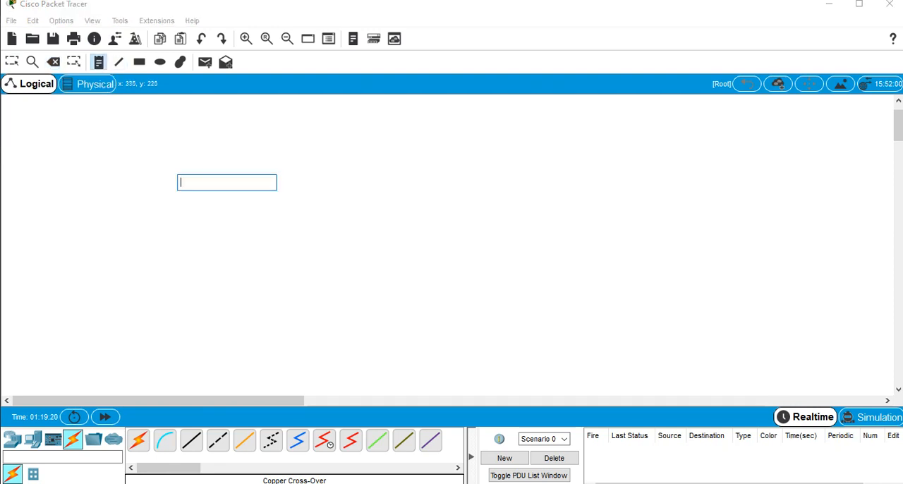
text(2.)
key(BackSpace)
key(BackSpace)
key(BackSpace)
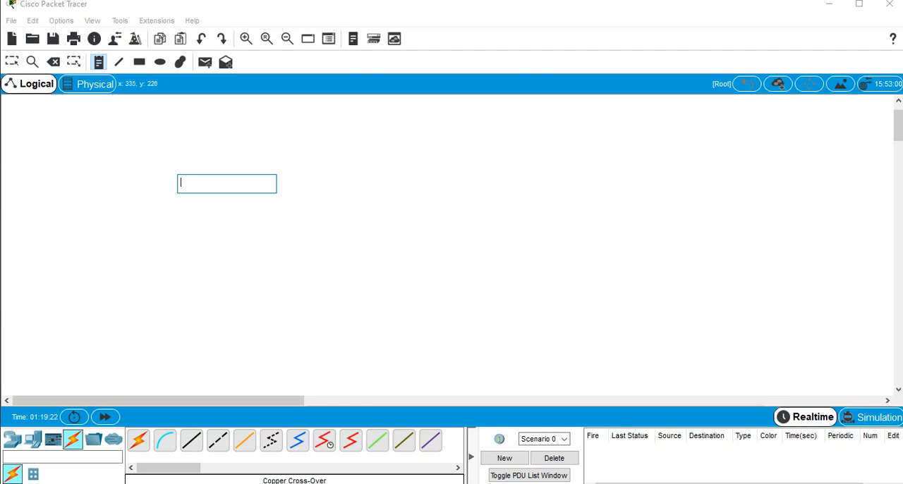
text(1. Jar)
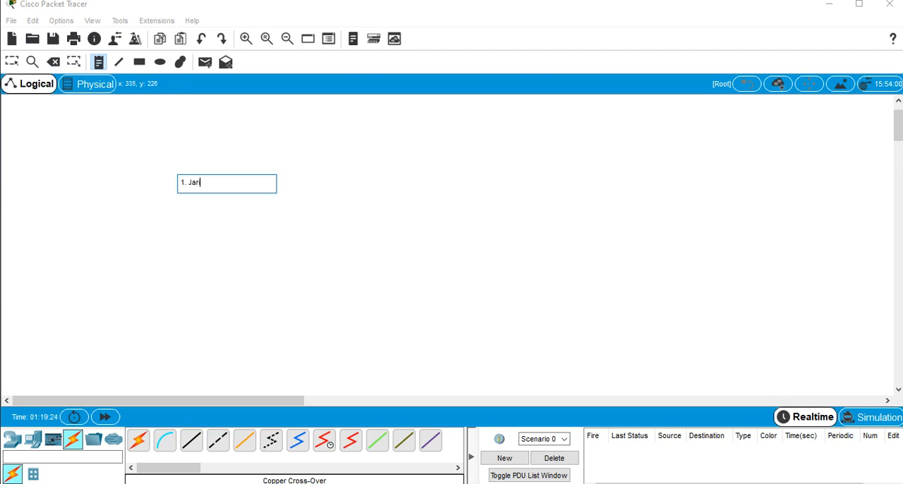
text(ingan Peer to Peer)
click(264, 247)
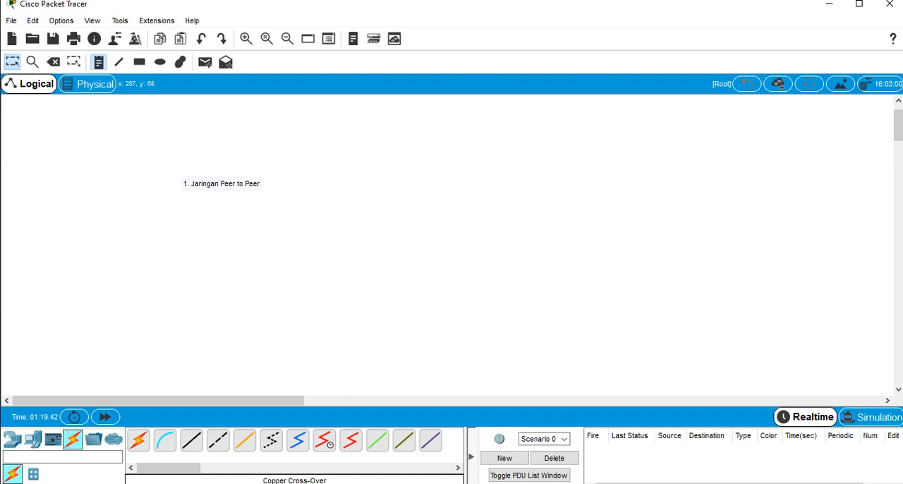
Add a note reading "2. Jaringan Client Server" directly below the first note
click(98, 62)
click(177, 191)
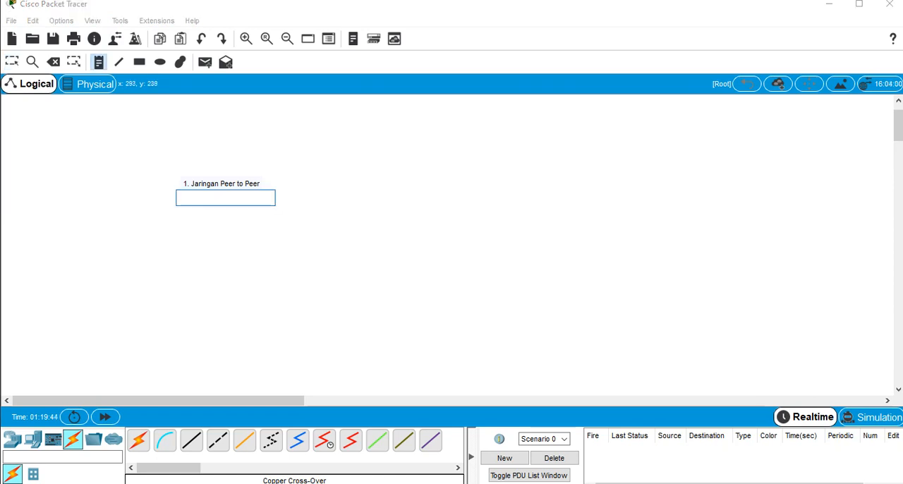
text(2. Jaringan Cli)
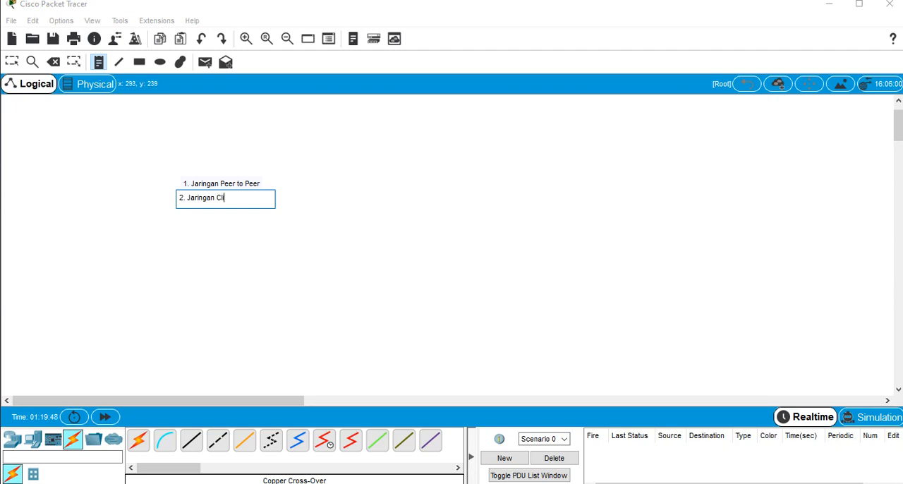
text(ent Serve)
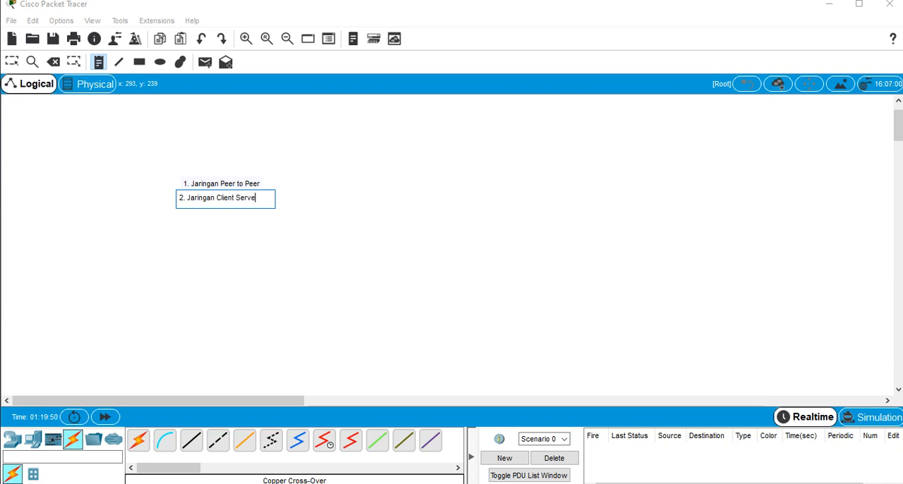
text(r)
key(Escape)
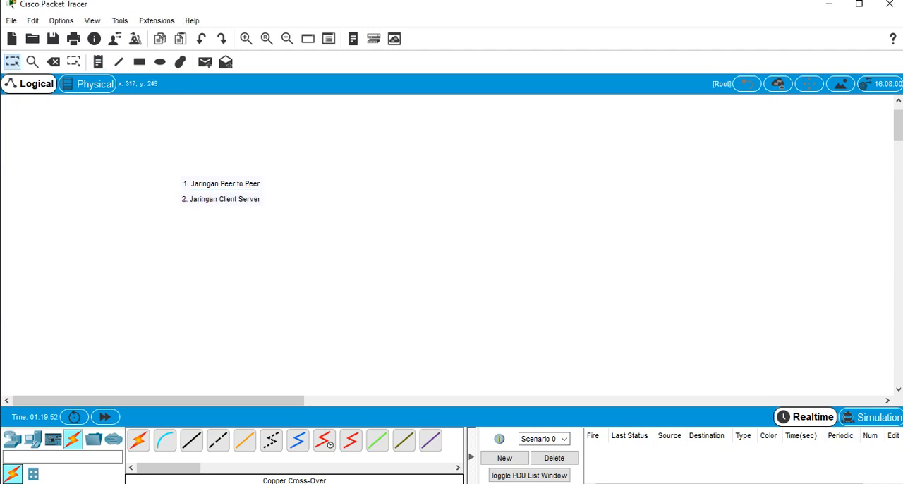
Add a note reading "3. Jaringan LAN" below the Client Server note
click(98, 61)
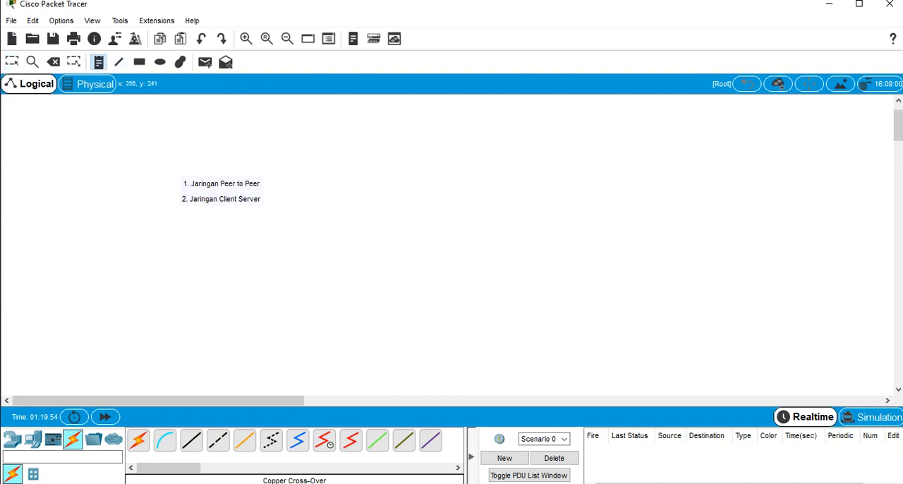
click(185, 219)
text(3)
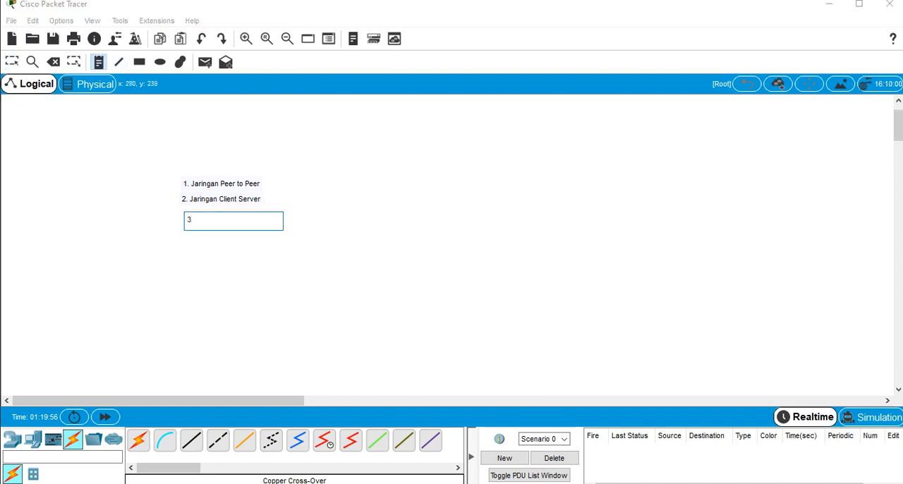
key(BackSpace)
text(3. Jaringan LAN)
key(Escape)
mouse_move(171, 237)
mouse_down()
mouse_move(256, 210)
mouse_move(211, 186)
mouse_move(231, 165)
mouse_move(261, 185)
mouse_up()
click(256, 186)
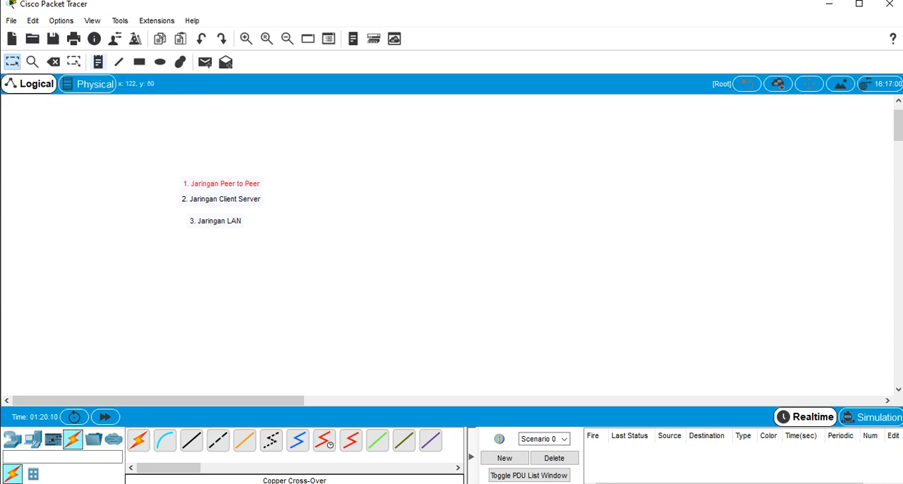
Add a note reading "4. Jaringan WAN" below the LAN note
click(99, 62)
click(193, 241)
text(4)
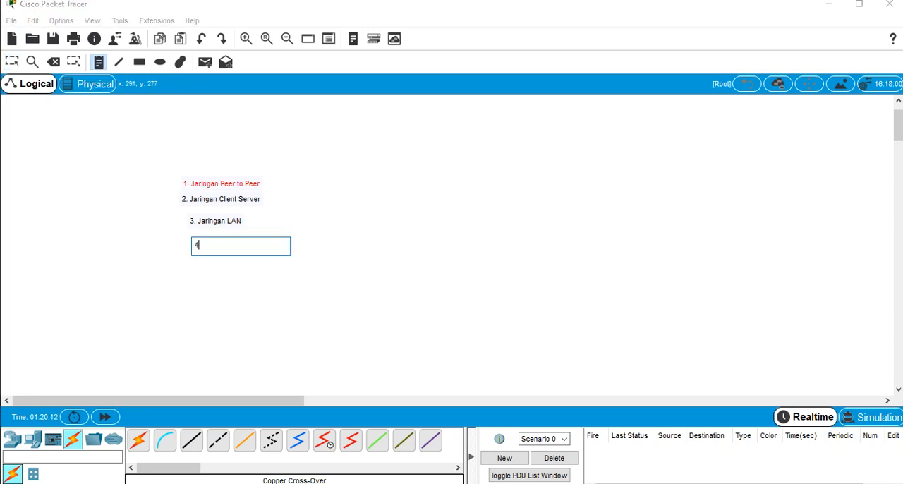
text(. Jarong)
key(BackSpace)
key(BackSpace)
text(ingan WAN)
key(Escape)
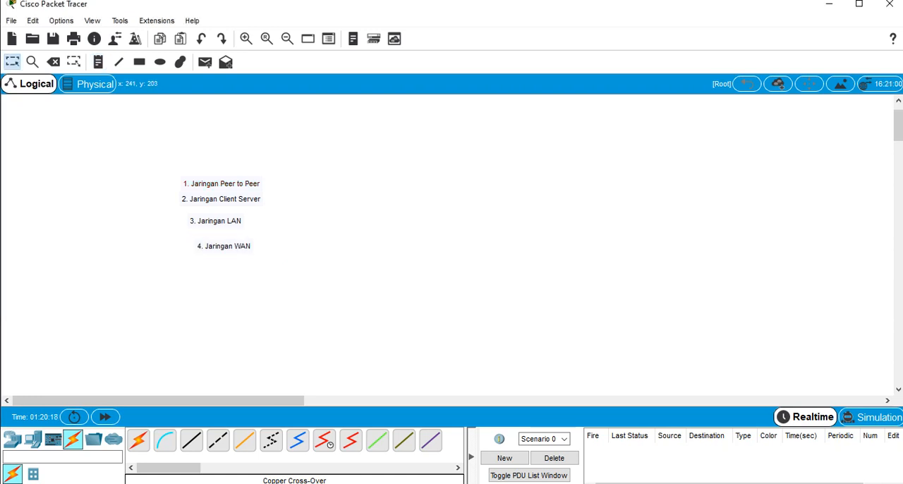
Move the LAN and WAN notes up close under the Client Server note to form a compact list
drag(163, 194, 277, 211)
drag(175, 210, 208, 222)
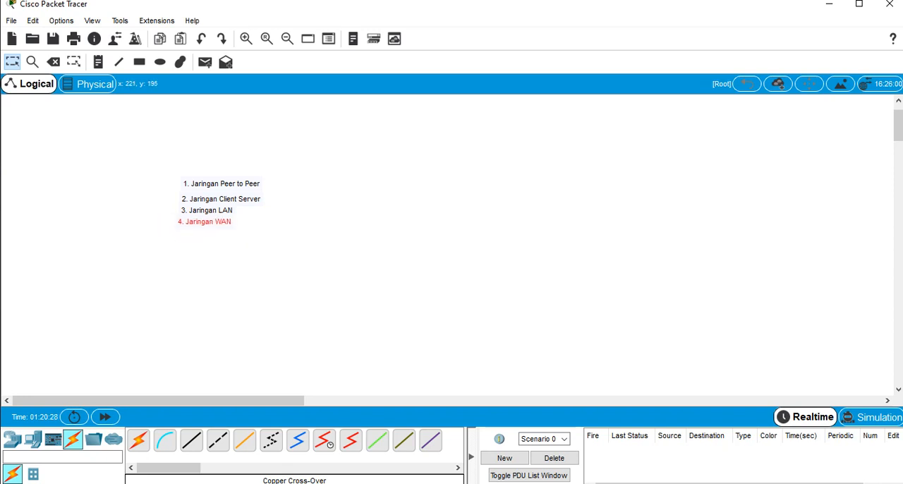
drag(141, 188, 313, 250)
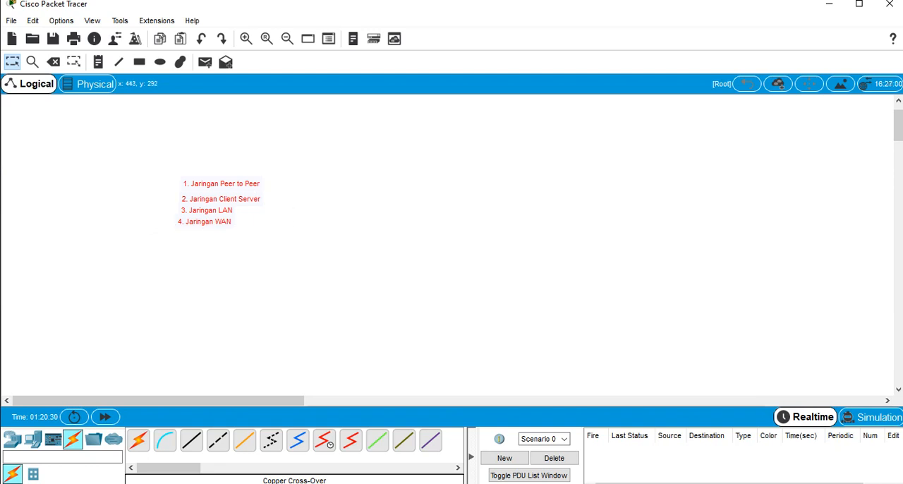
click(312, 262)
Delete the Client Server, LAN and WAN notes, keeping only the Peer to Peer note
drag(163, 197, 279, 236)
key(Delete)
key(Return)
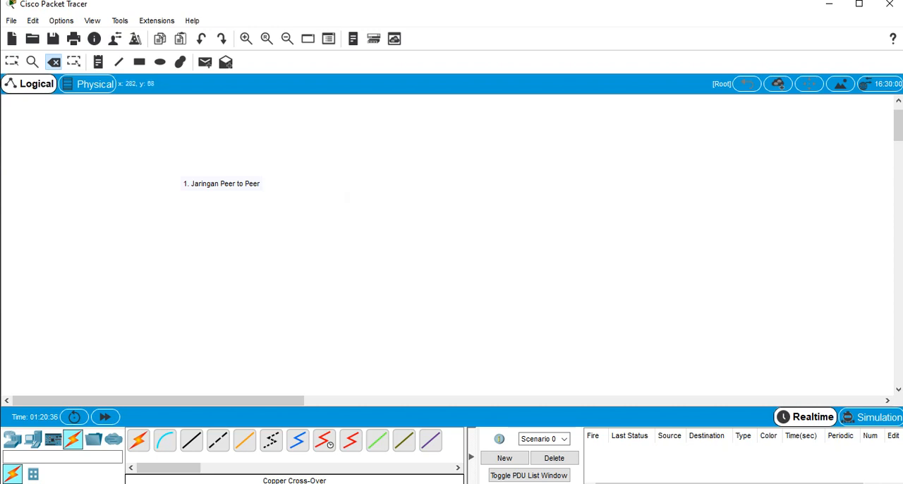
Move the "1. Jaringan Peer to Peer" note to the upper middle of the workspace as a heading
click(12, 62)
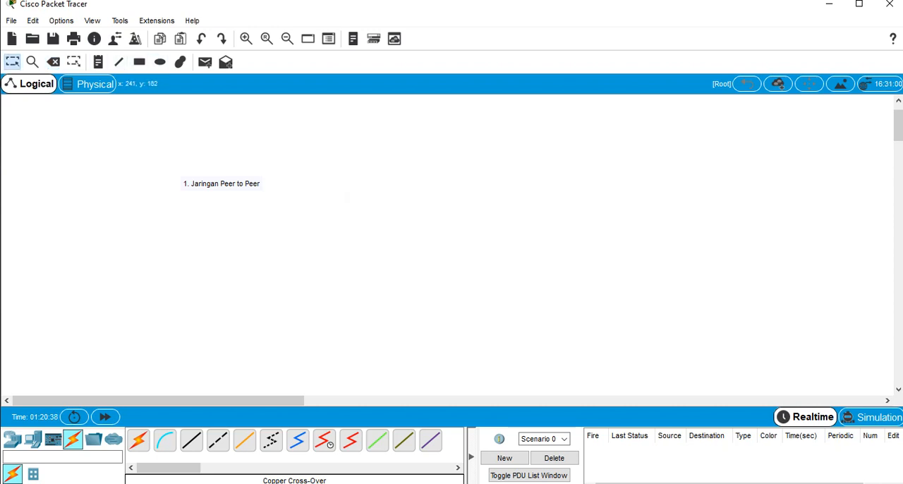
drag(161, 161, 302, 205)
drag(221, 183, 459, 110)
click(409, 178)
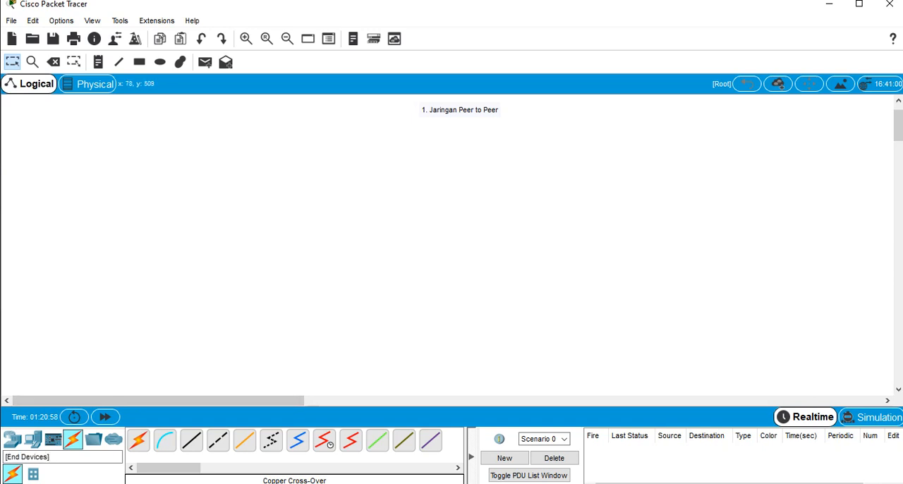
Place a PC and a laptop side by side below the Peer to Peer heading, leaving space between them
click(12, 440)
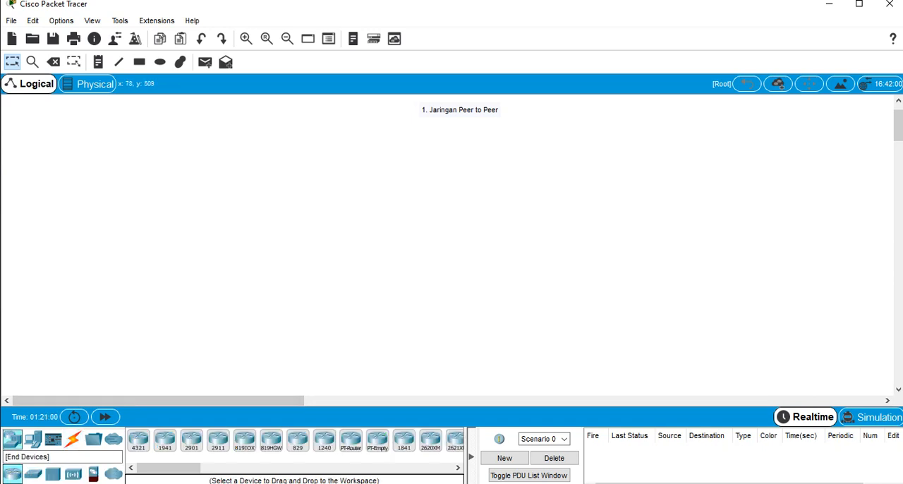
click(33, 440)
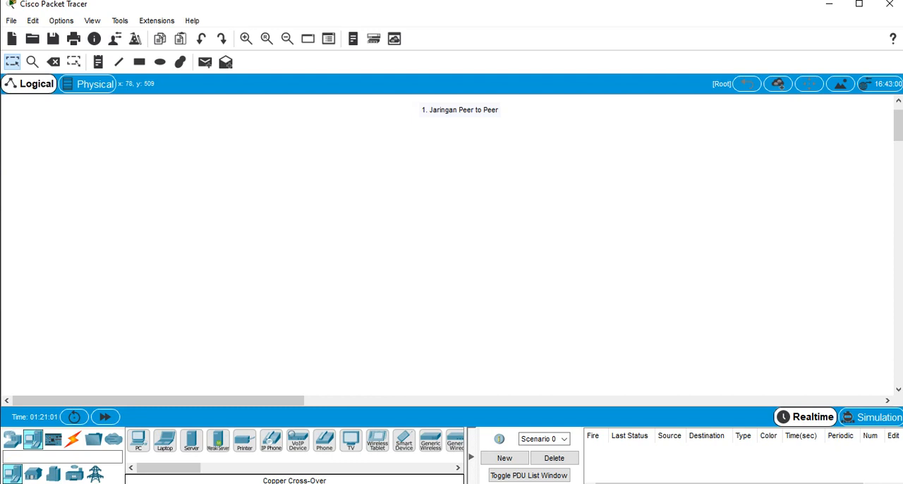
drag(139, 441, 373, 215)
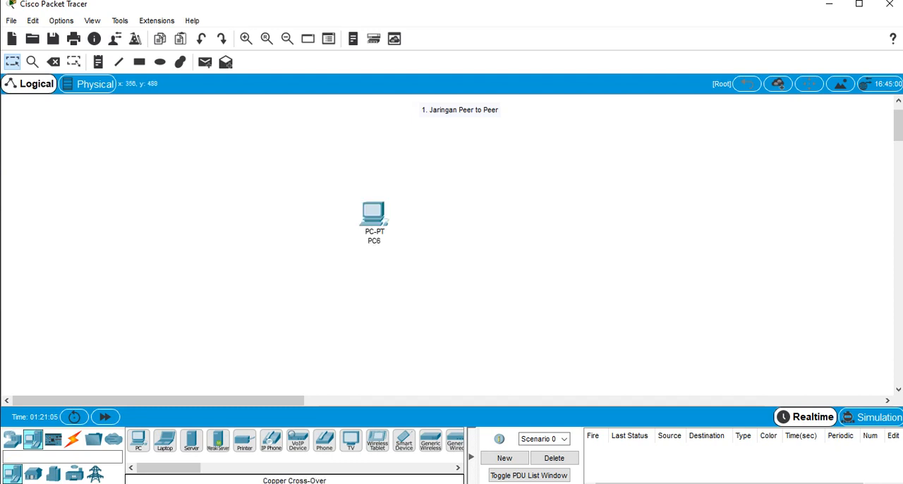
drag(166, 440, 504, 219)
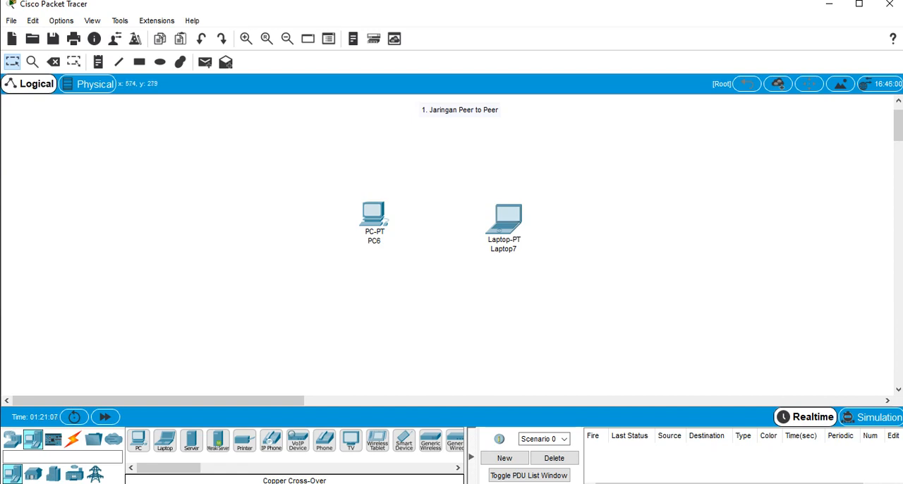
Rename the PC's label to "PC" followed by its owner's first name
click(374, 242)
key(BackSpace)
key(BackSpace)
key(BackSpace)
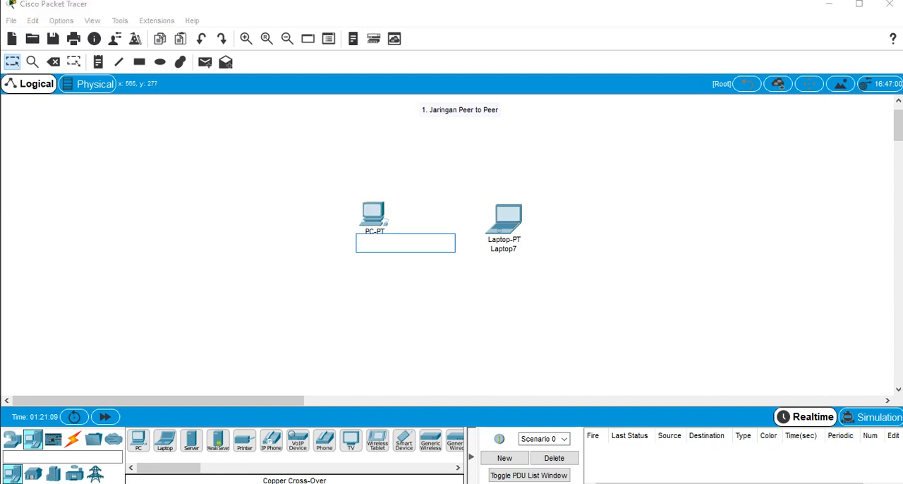
text(PC Andi)
Rename the laptop's label to "Laptop" followed by its owner's first name
click(508, 249)
key(BackSpace)
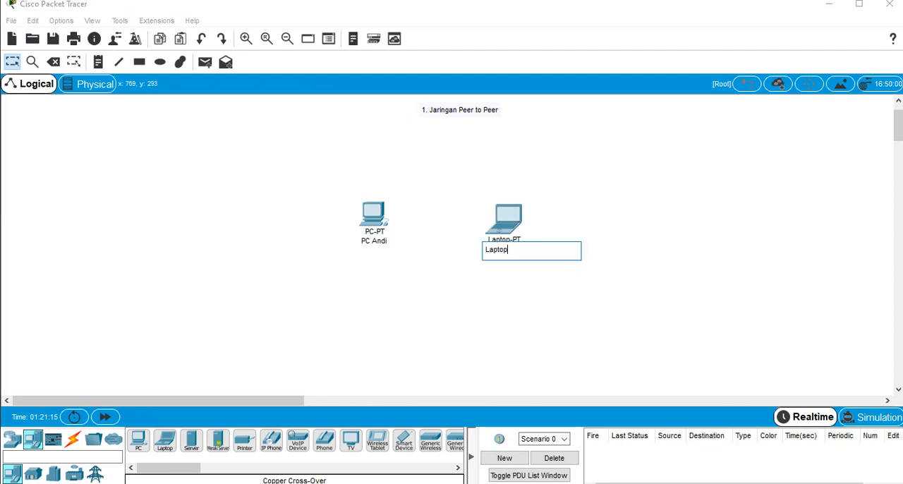
text(Su)
text(ma)
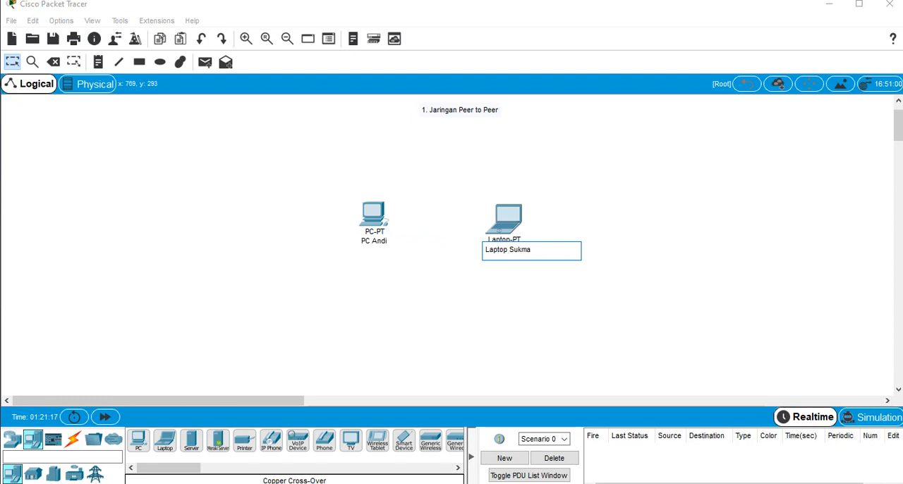
key(Return)
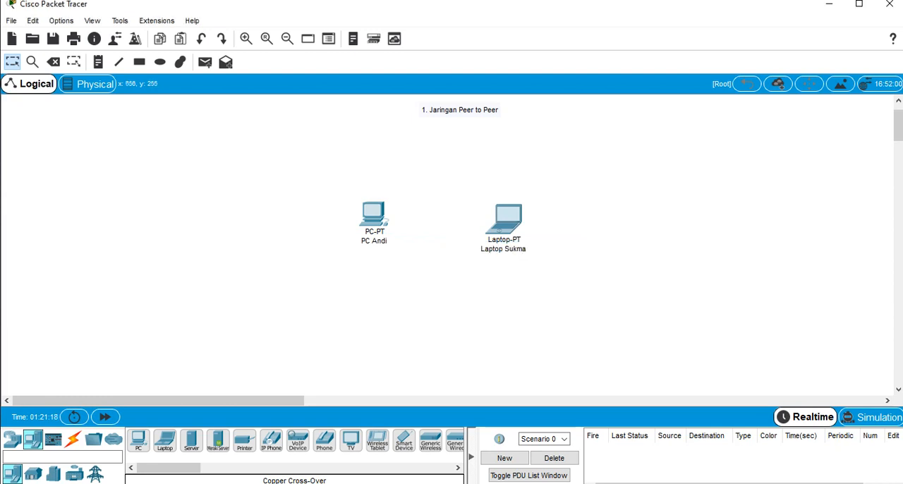
Move the PC slightly so that it lines up level with the laptop
drag(372, 214, 375, 219)
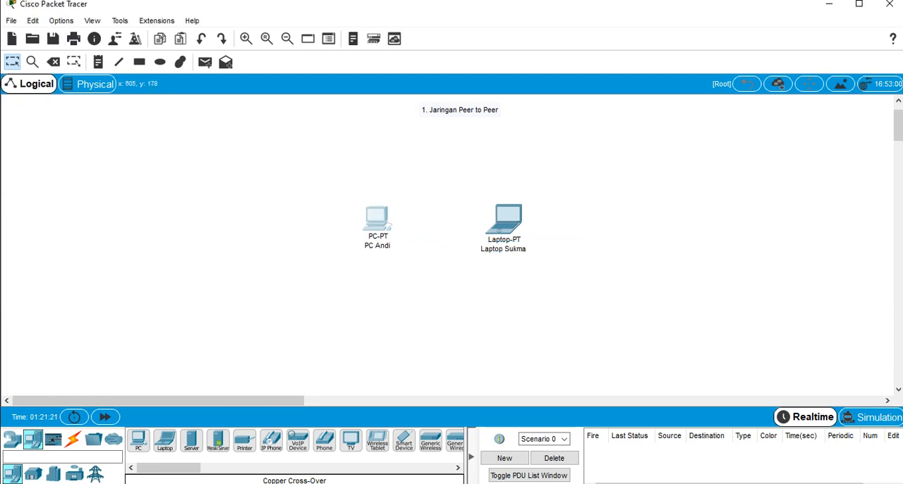
drag(326, 192, 431, 246)
drag(459, 176, 541, 250)
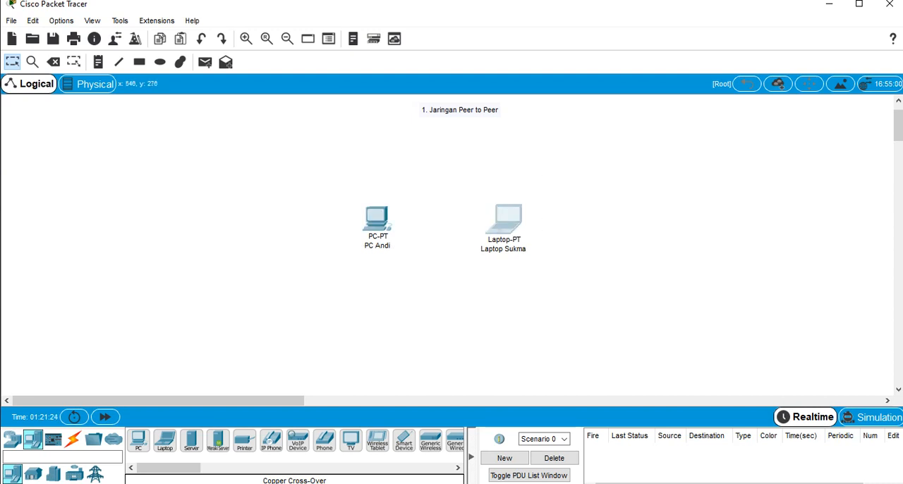
click(544, 326)
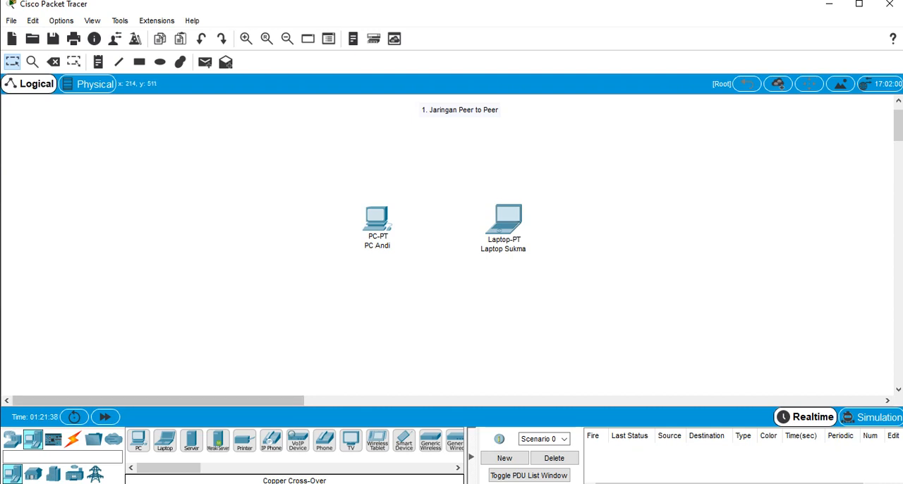
Connect the PC's FastEthernet0 port to the laptop's FastEthernet0 port with a Copper Cross-Over cable
click(73, 439)
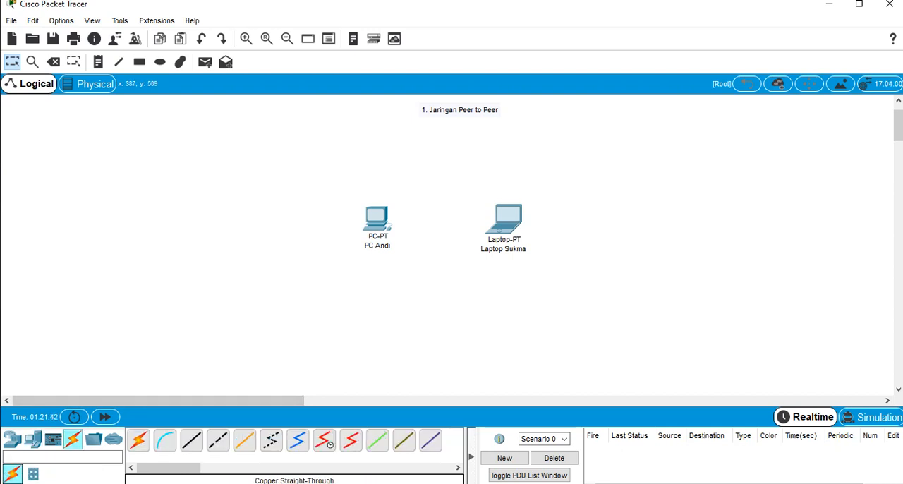
click(218, 440)
click(378, 217)
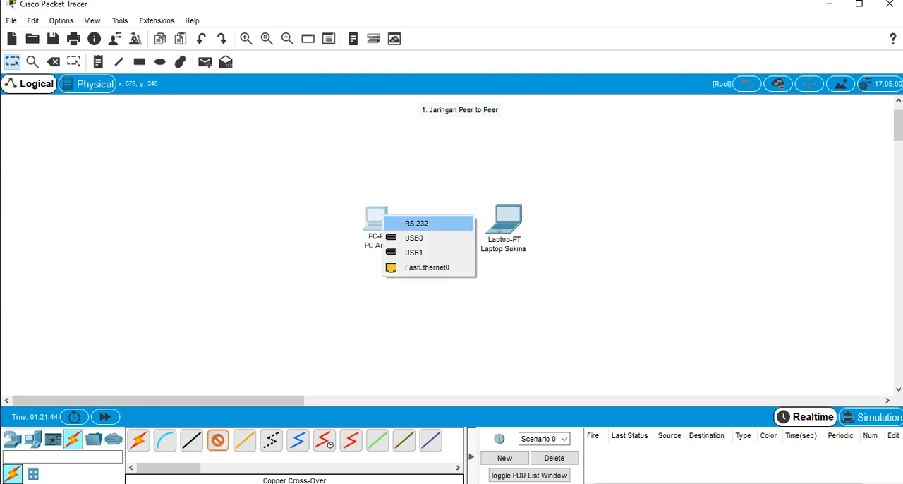
click(426, 266)
click(507, 219)
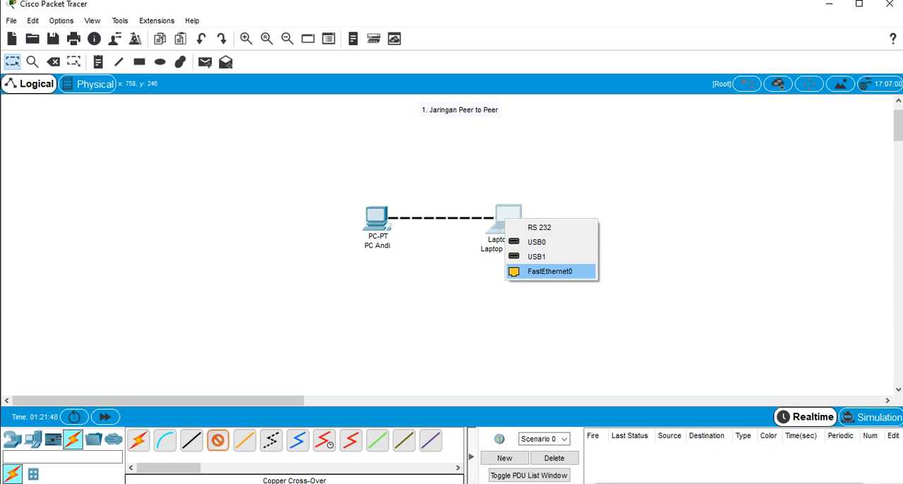
click(550, 271)
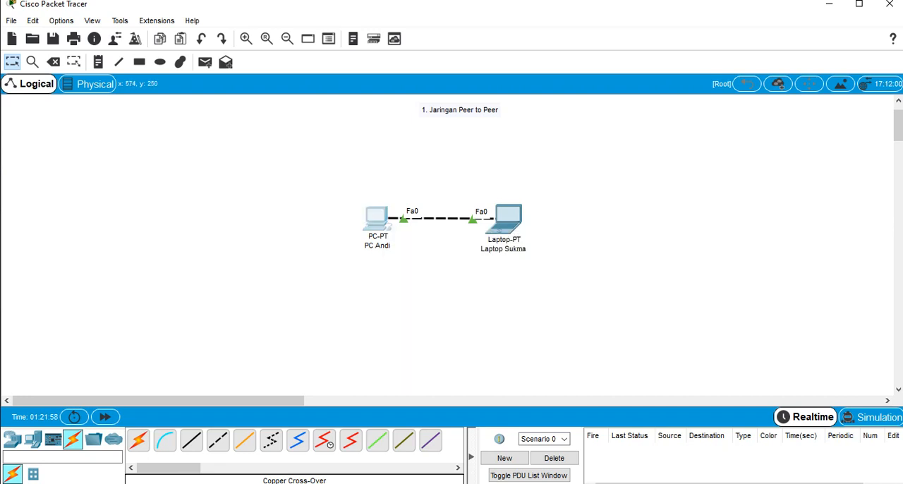
Inspect the Fast Ethernet port on the back of the PC in its enlarged physical device view
click(376, 219)
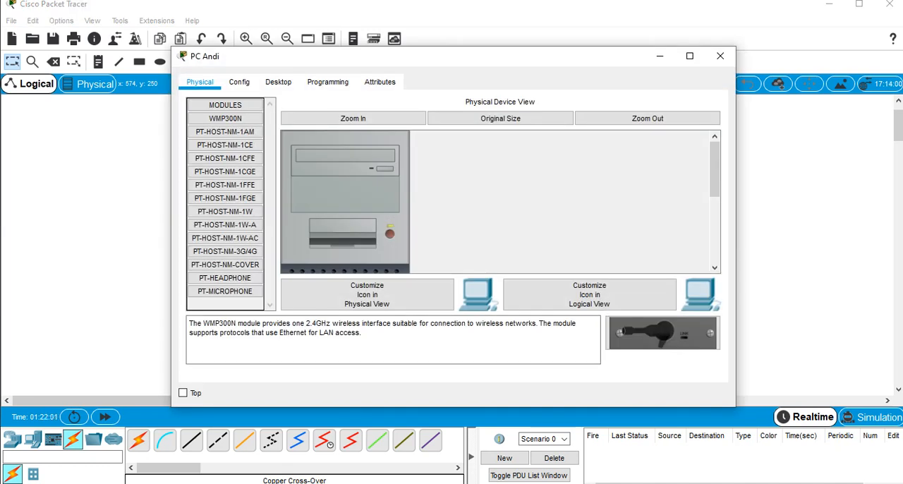
click(391, 118)
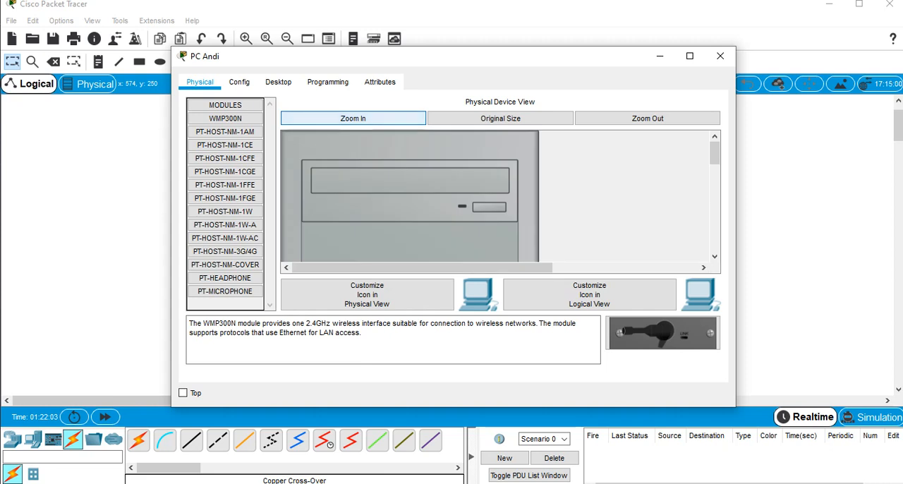
scroll(409, 191, down, 4)
scroll(409, 197, down, 5)
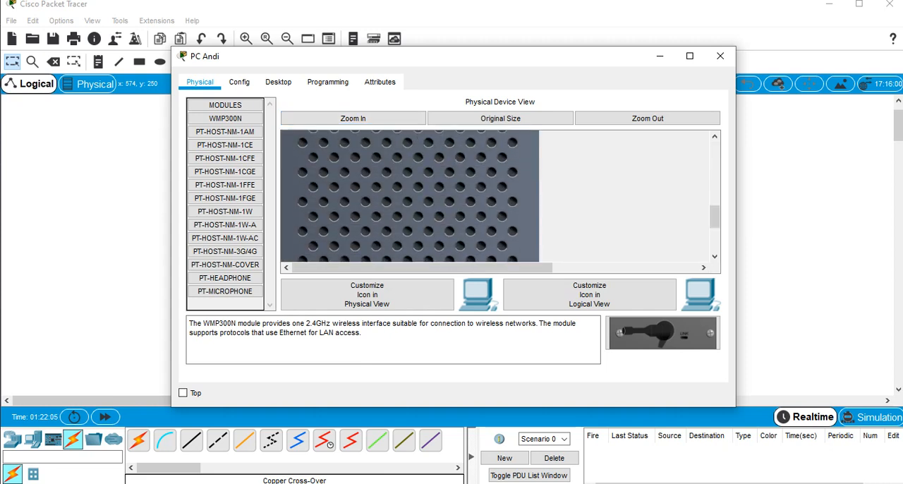
scroll(409, 197, up, 2)
scroll(409, 196, up, 3)
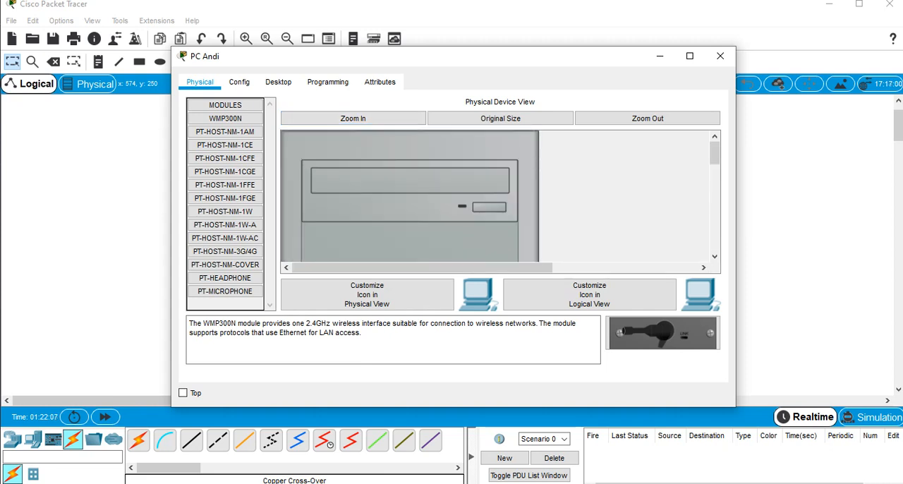
scroll(409, 196, down, 6)
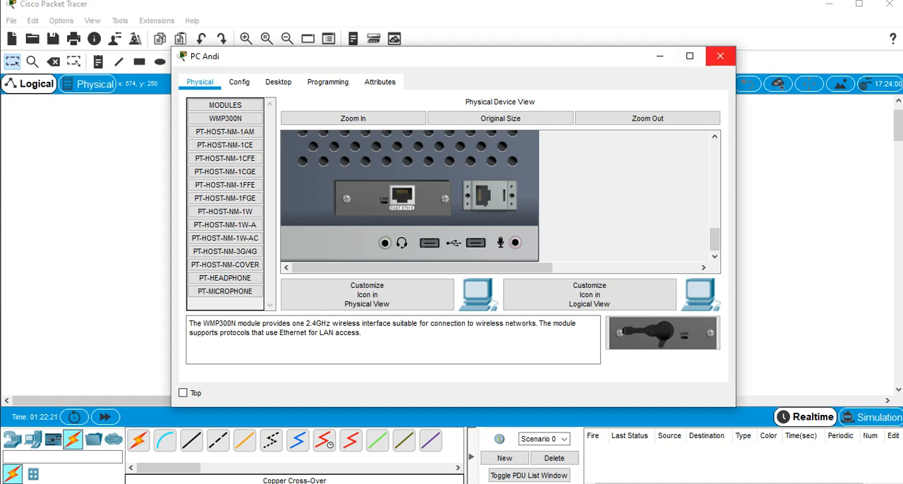
click(720, 56)
Inspect the Fast Ethernet port on the side of the laptop in its enlarged physical device view
click(503, 219)
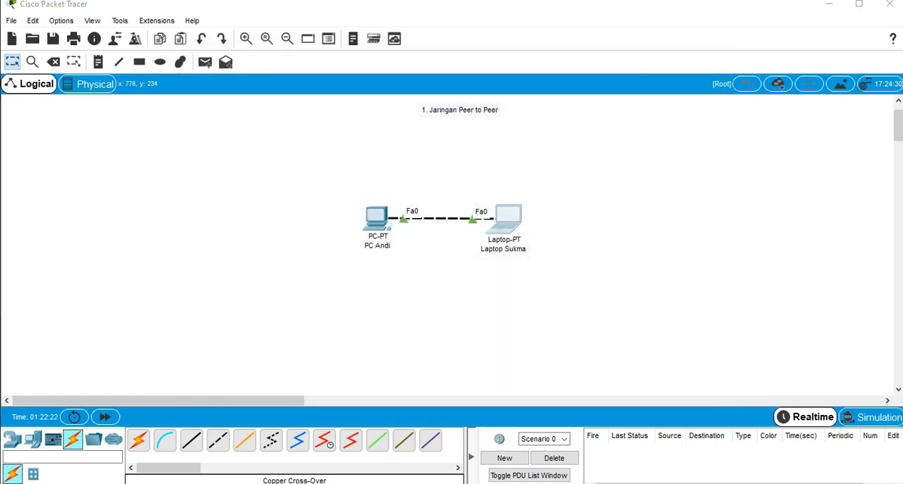
scroll(504, 220, down, 2)
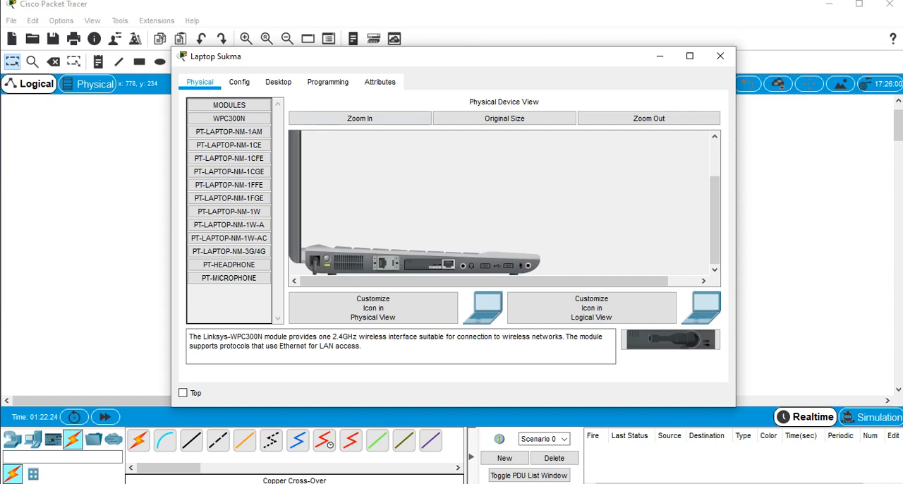
click(360, 119)
scroll(499, 205, down, 4)
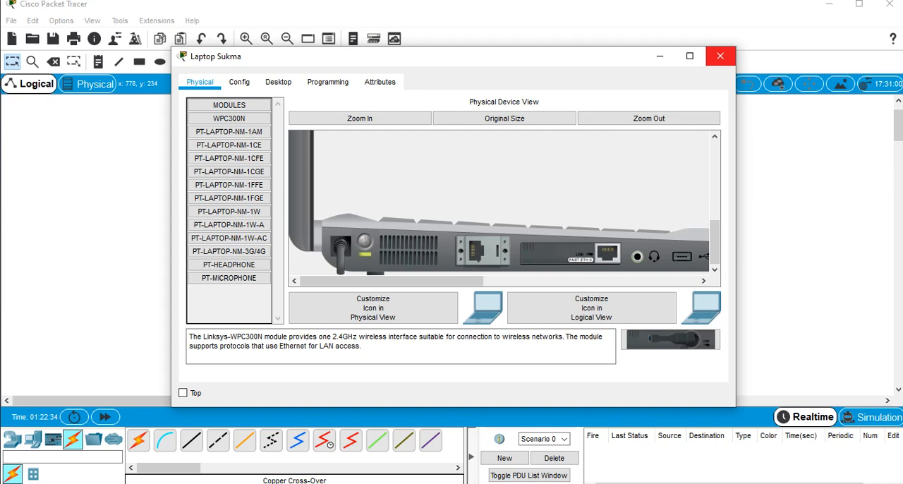
click(720, 56)
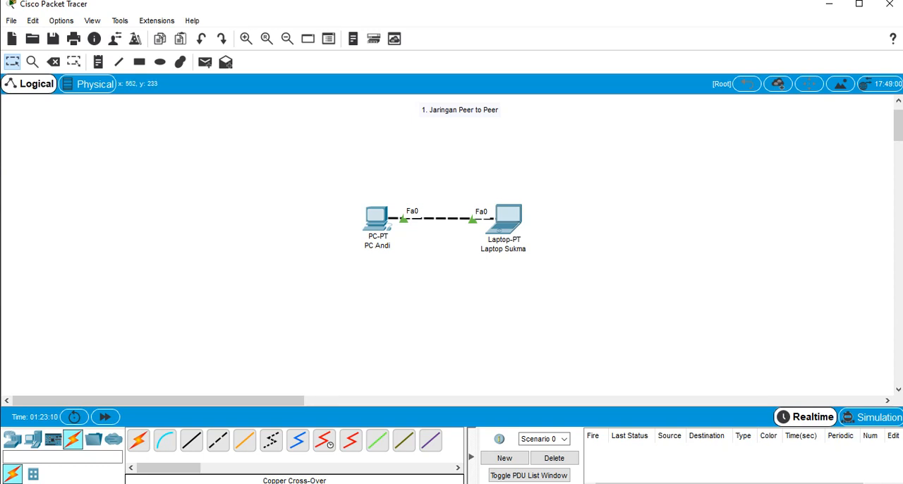
mouse_move(377, 221)
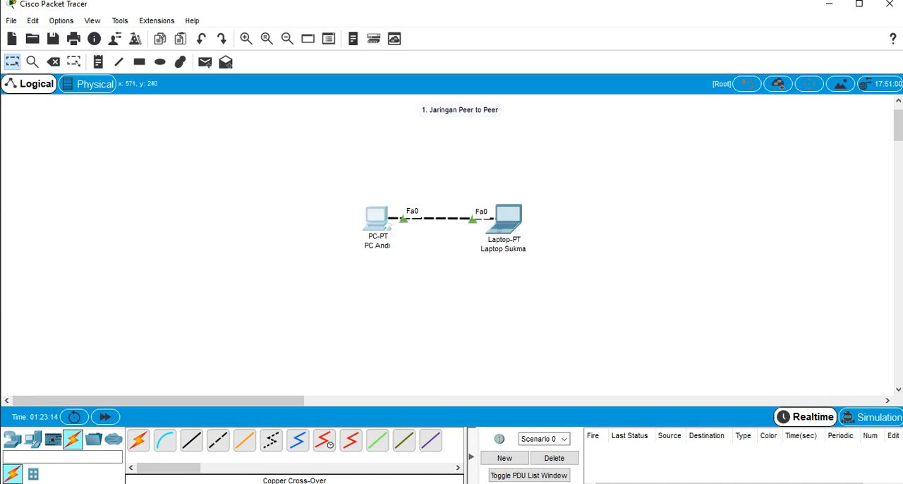
click(378, 220)
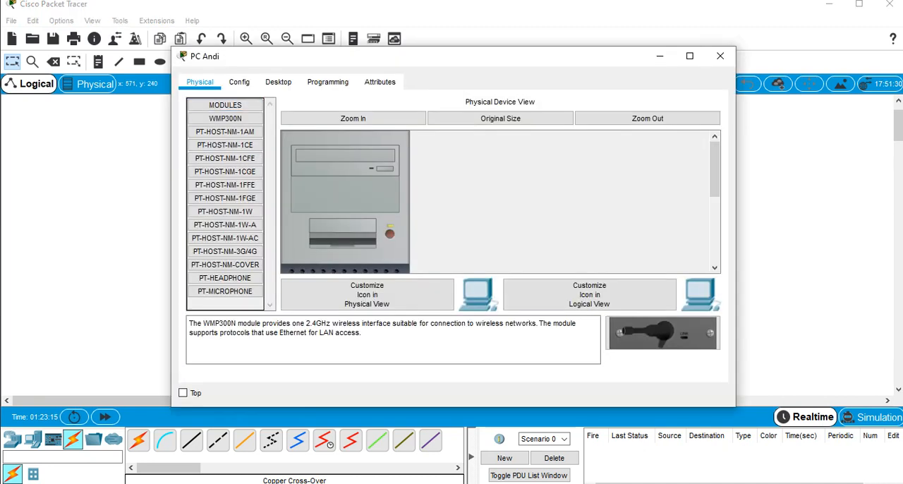
click(278, 83)
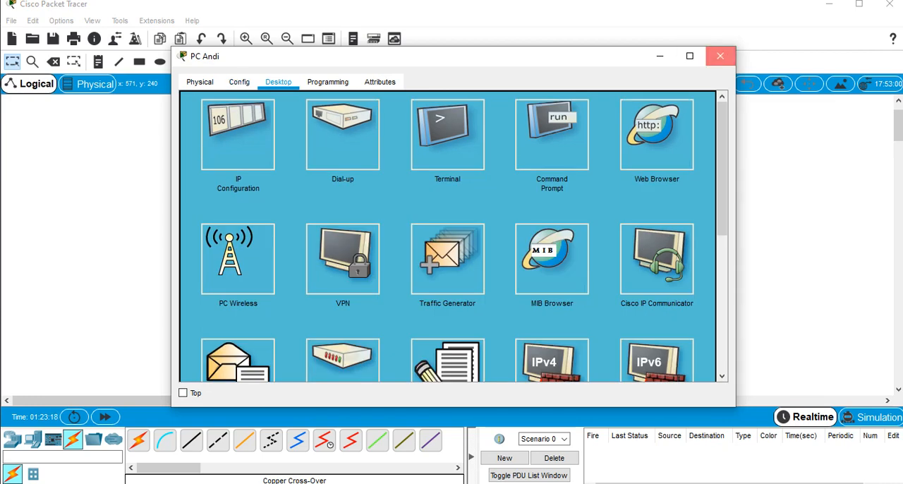
click(720, 56)
Close the PC's VPN Configuration and open its IP Configuration instead
double_click(377, 221)
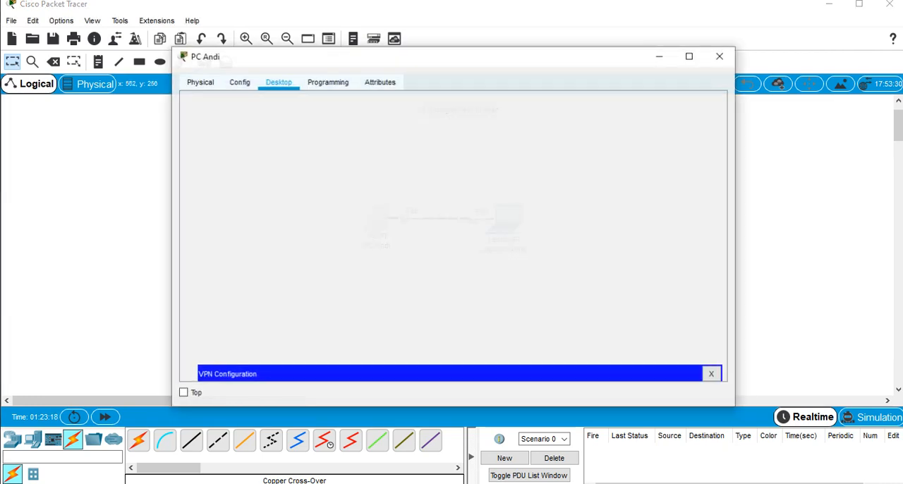
click(200, 83)
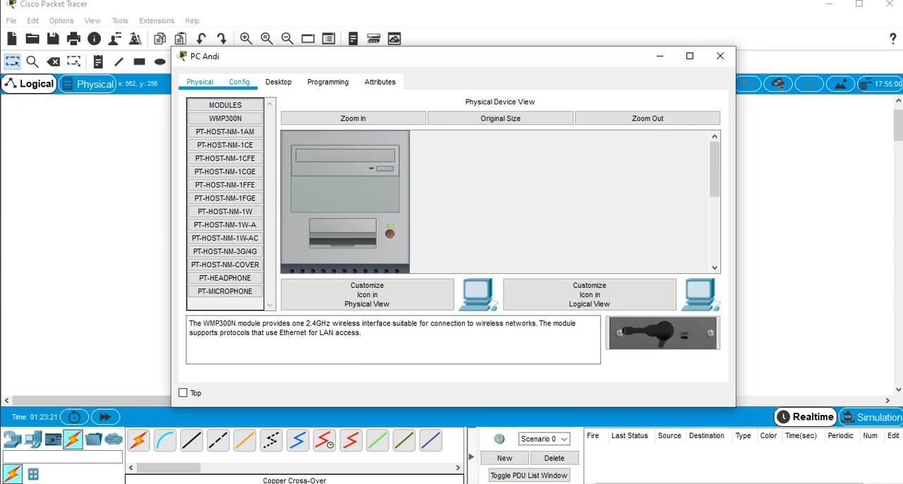
click(278, 82)
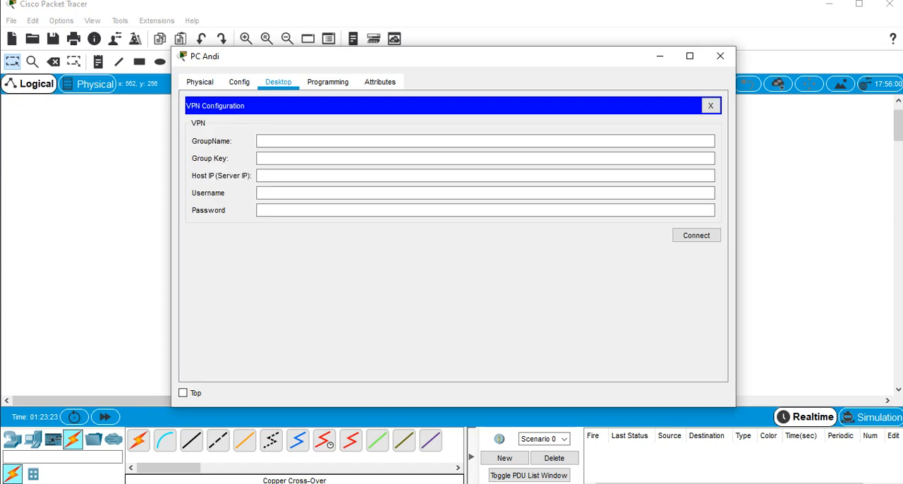
click(711, 105)
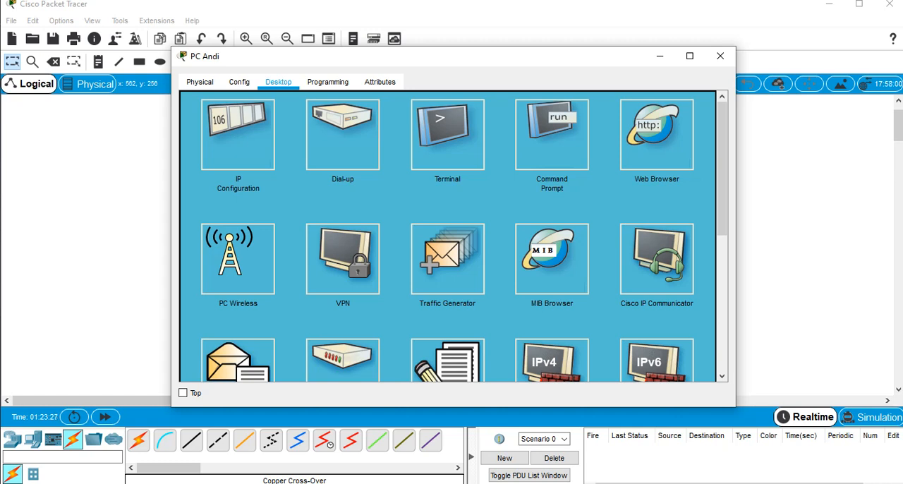
click(238, 135)
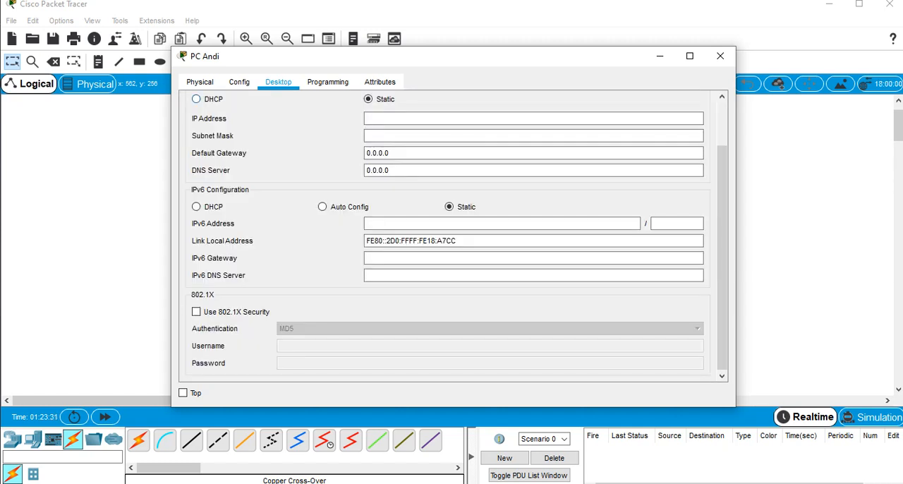
Give the PC the static IP address 192.168.1.10 with the subnet mask 255.255.255.0
click(196, 99)
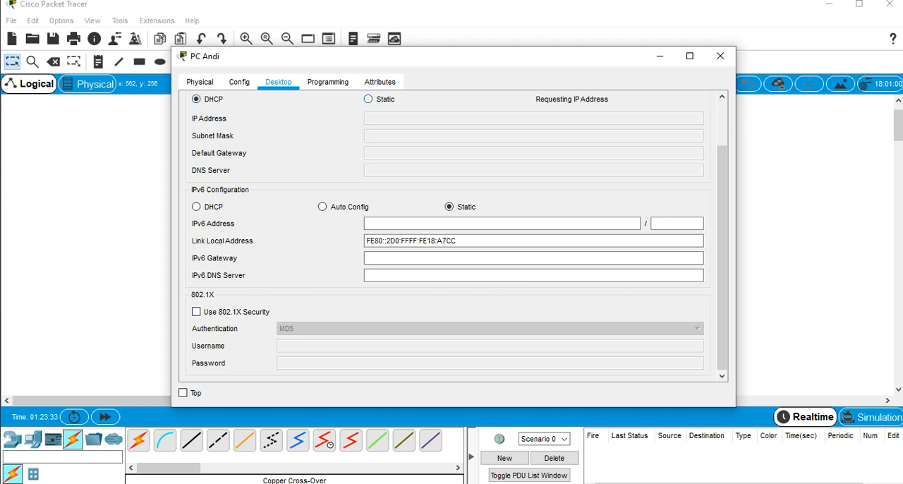
click(369, 99)
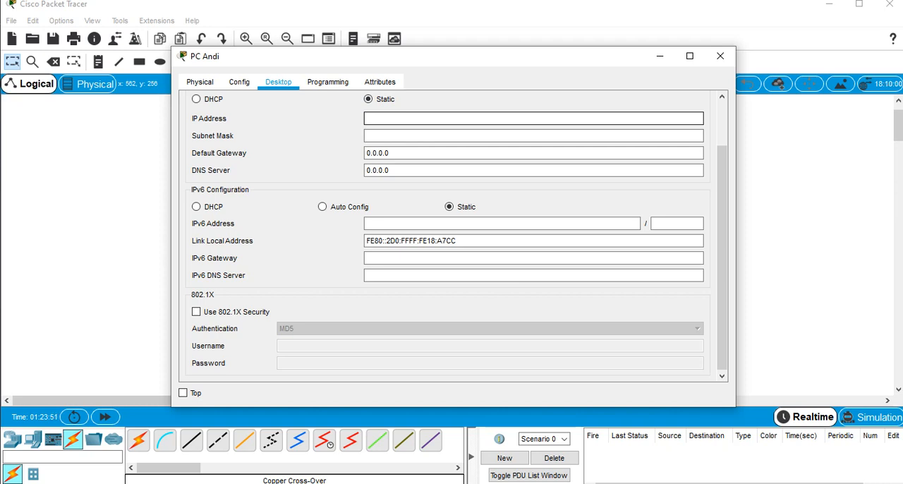
text(192.168.1.10)
key(Tab)
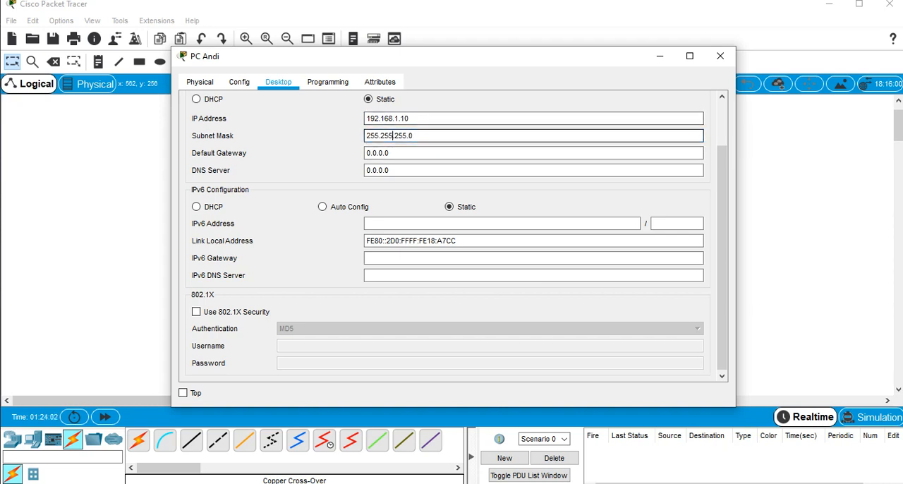
Review the individual parts of the PC's subnet mask and close the PC's settings window
drag(414, 135, 364, 136)
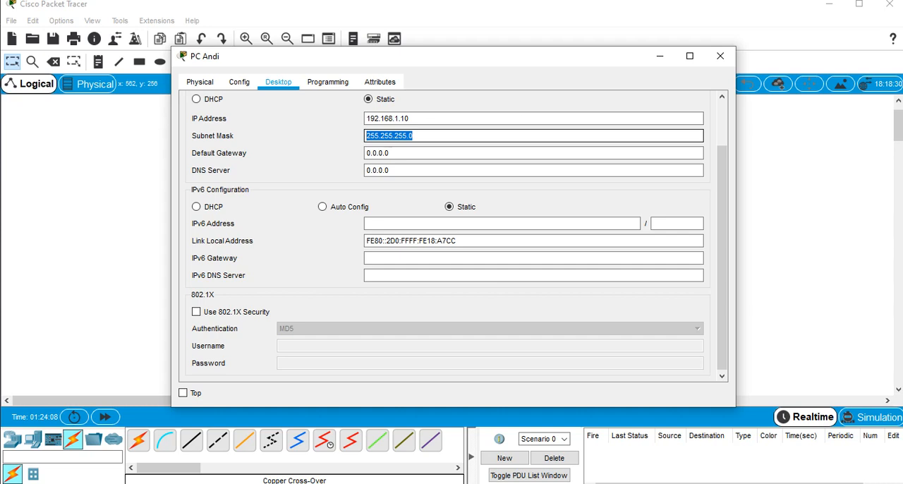
click(416, 136)
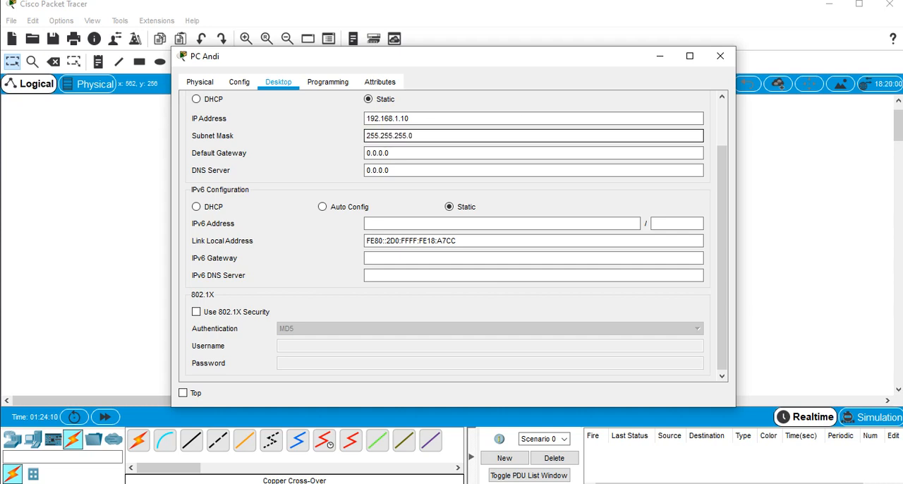
drag(416, 136, 364, 135)
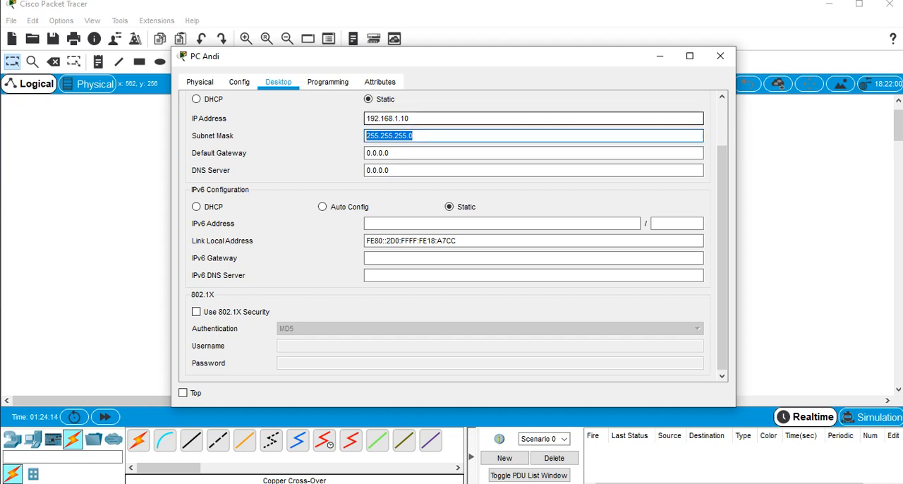
drag(364, 135, 409, 135)
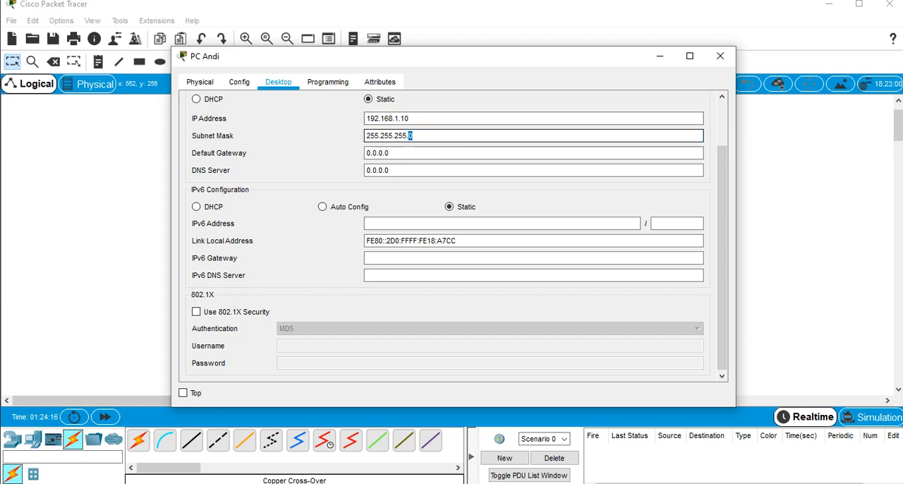
click(396, 135)
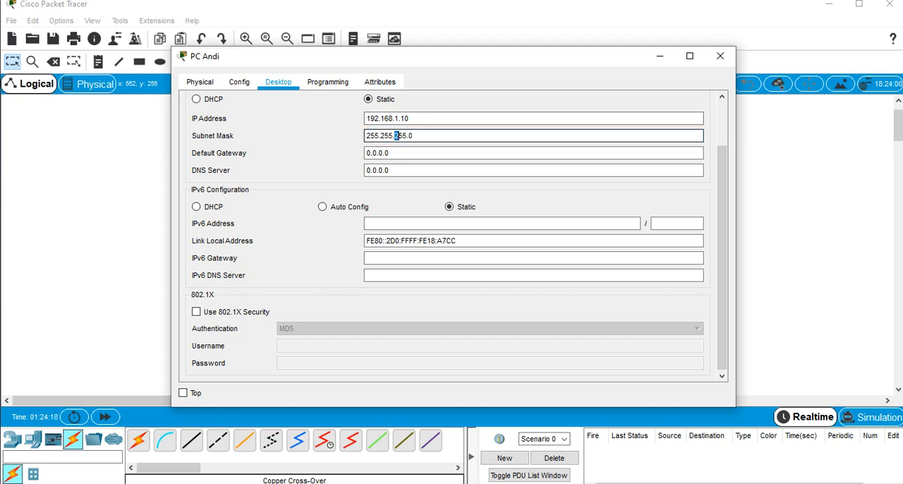
drag(415, 136, 365, 136)
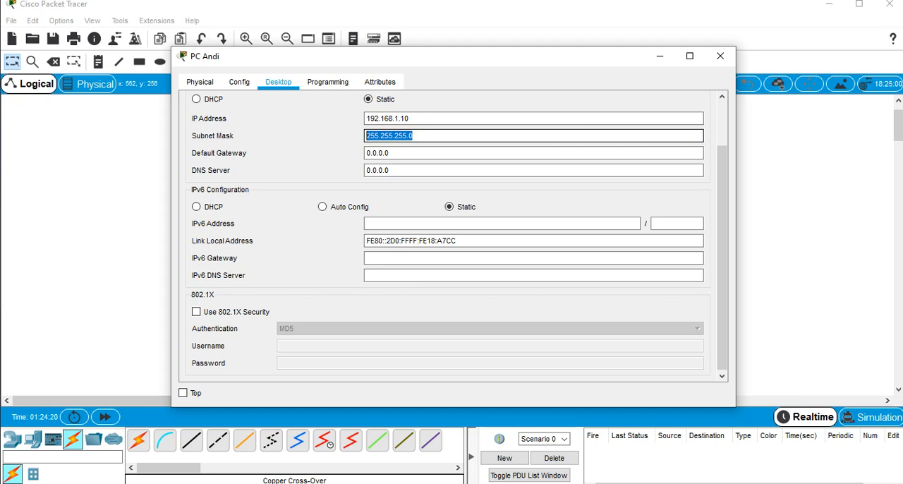
click(426, 136)
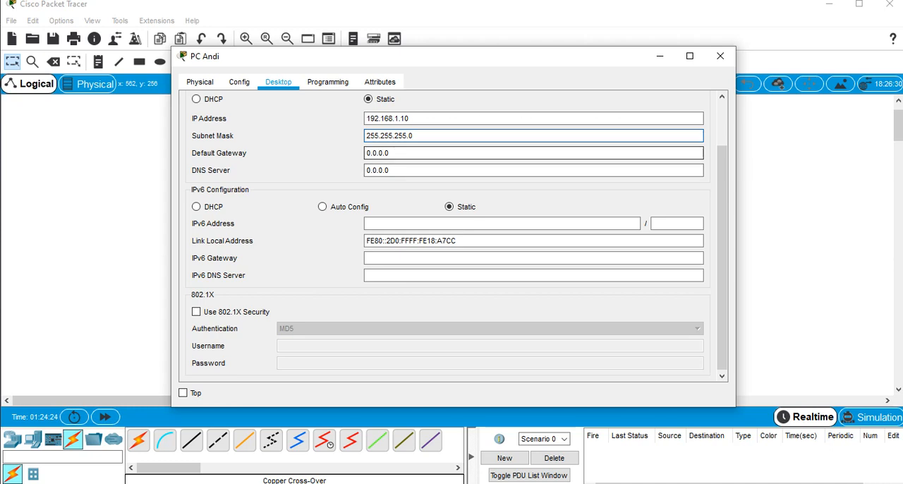
click(720, 56)
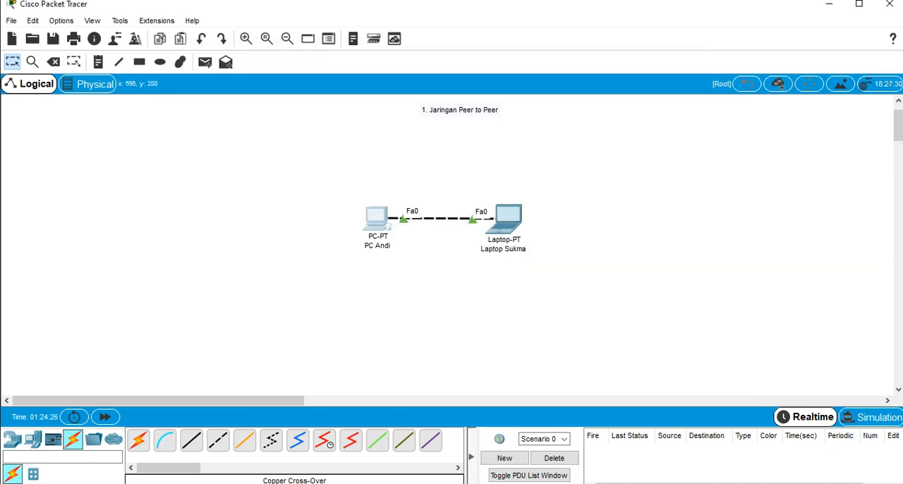
Set the laptop's static IP address to 192.168.1.11 in its IP Configuration
mouse_move(379, 219)
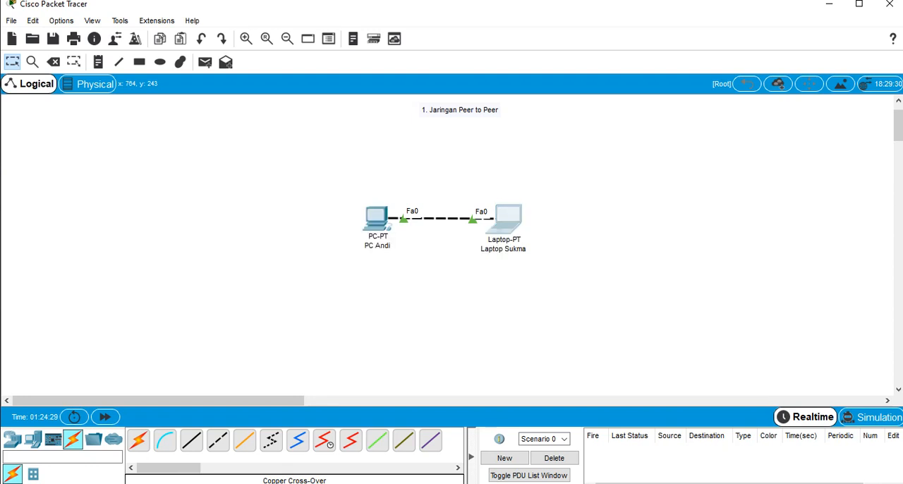
click(278, 82)
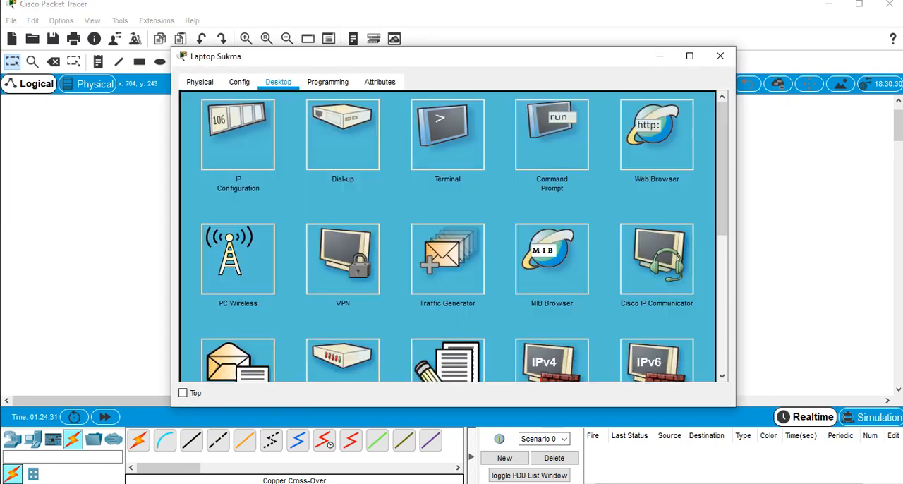
click(237, 135)
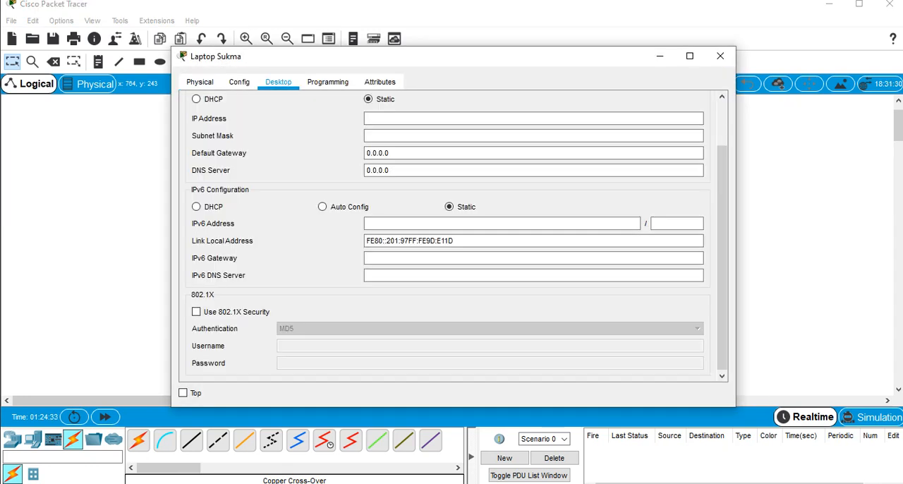
click(534, 119)
text(192)
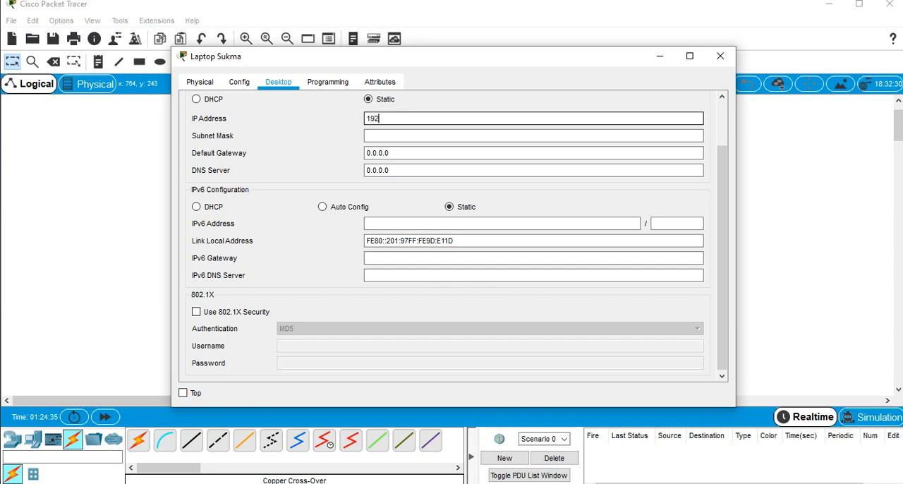
text(.168.1.11)
Fill in the laptop's subnet mask as 255.255.255.0 and close the laptop's settings window
key(shift+Left)
key(shift+Left)
key(shift+Left)
key(shift+Left)
key(shift+Left)
key(shift+Left)
key(shift+Left)
key(shift+Left)
key(shift+Left)
key(shift+Left)
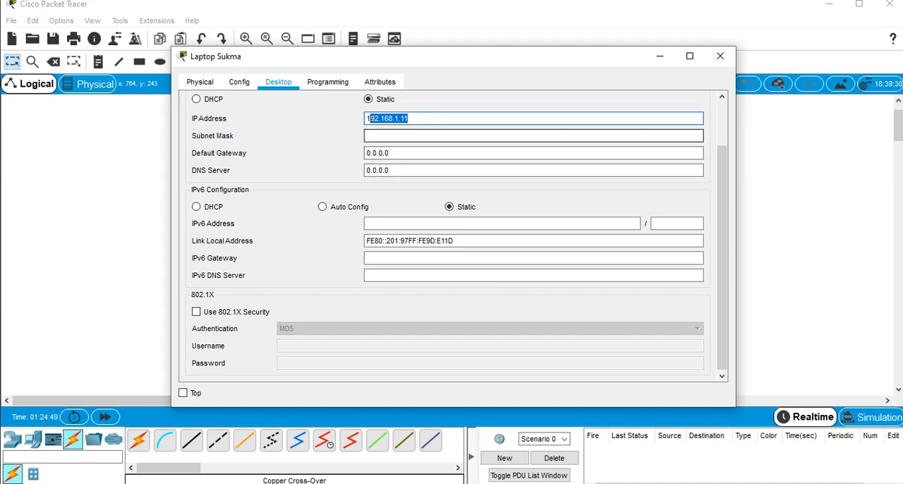
click(423, 136)
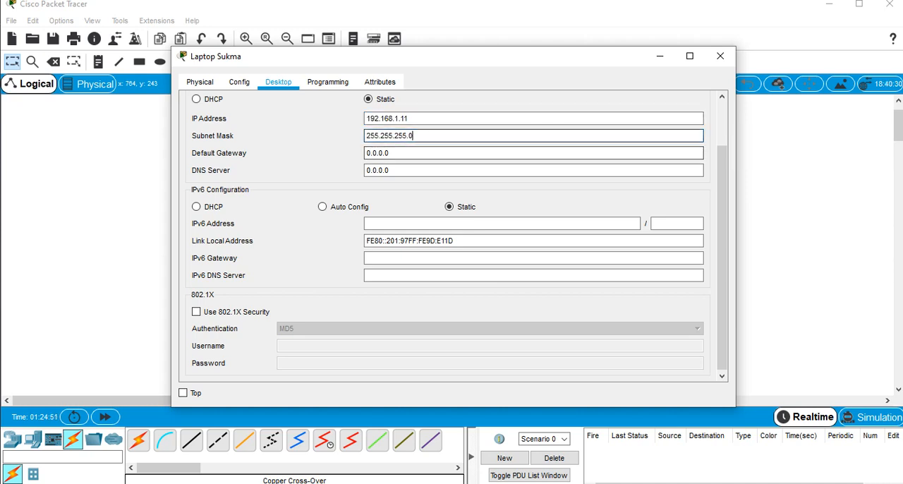
click(721, 55)
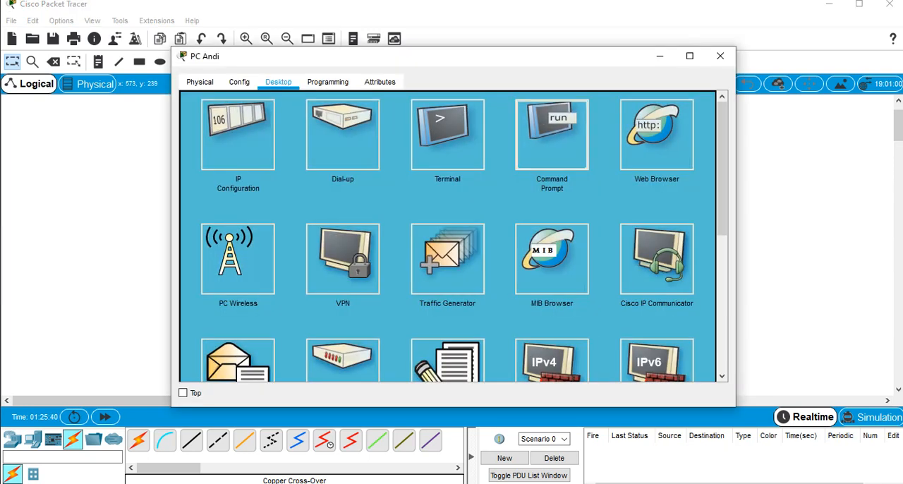
Run ipconfig in the PC's Command Prompt to display its network configuration
click(553, 132)
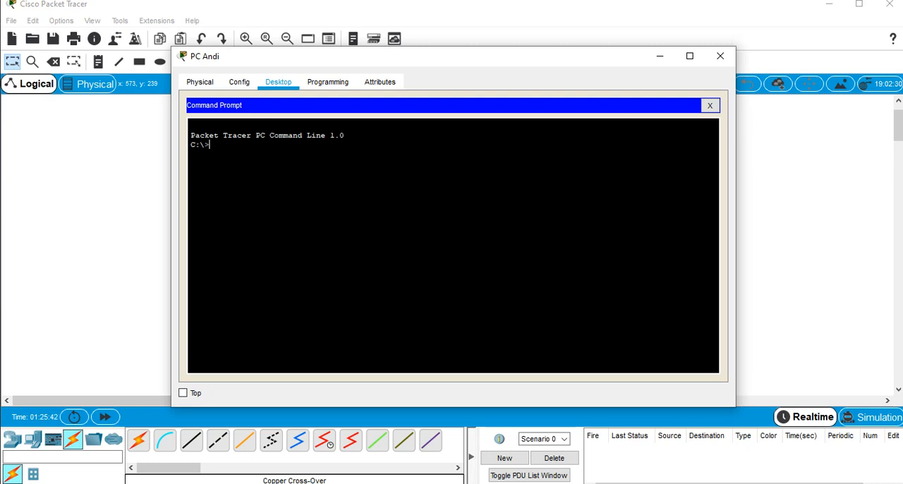
text(ipconfig)
key(Return)
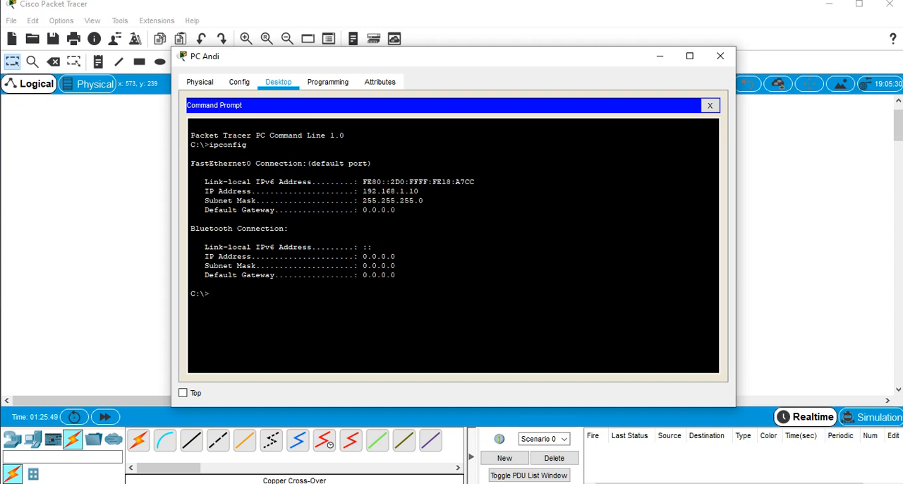
Check the IP address and subnet mask in the PC's ipconfig output, and close the PC's window
drag(342, 56, 612, 53)
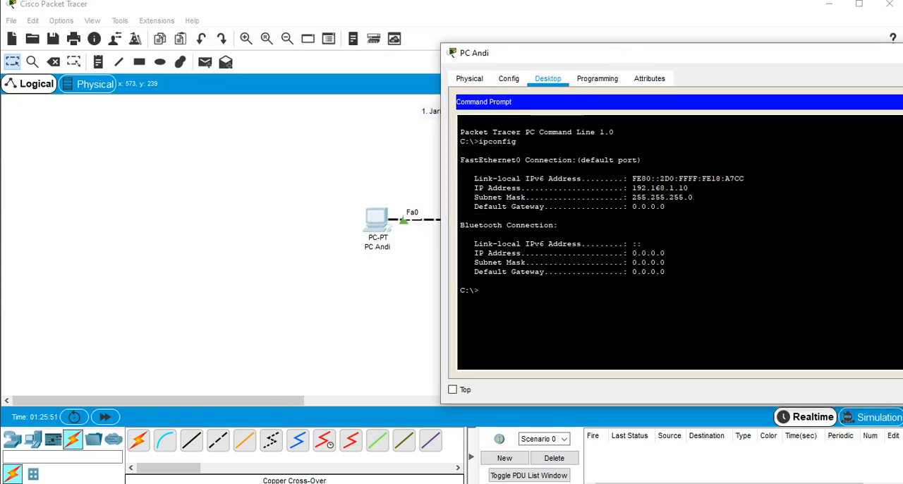
drag(633, 187, 689, 189)
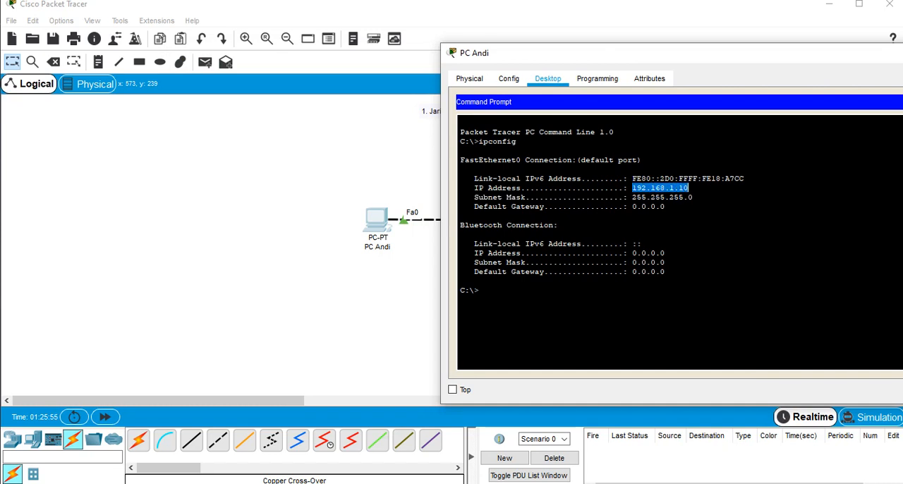
drag(633, 197, 694, 197)
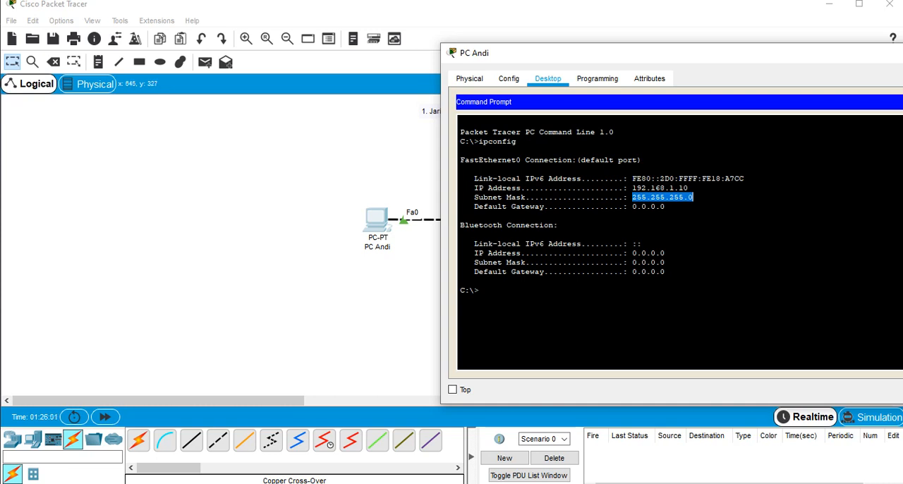
drag(723, 55, 425, 51)
click(691, 41)
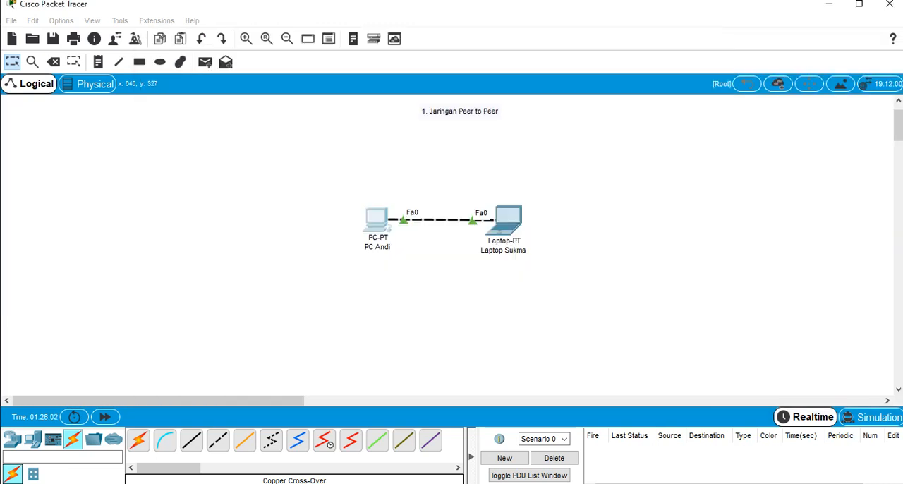
Run ipconfig in the laptop's Command Prompt to display its network configuration
click(508, 218)
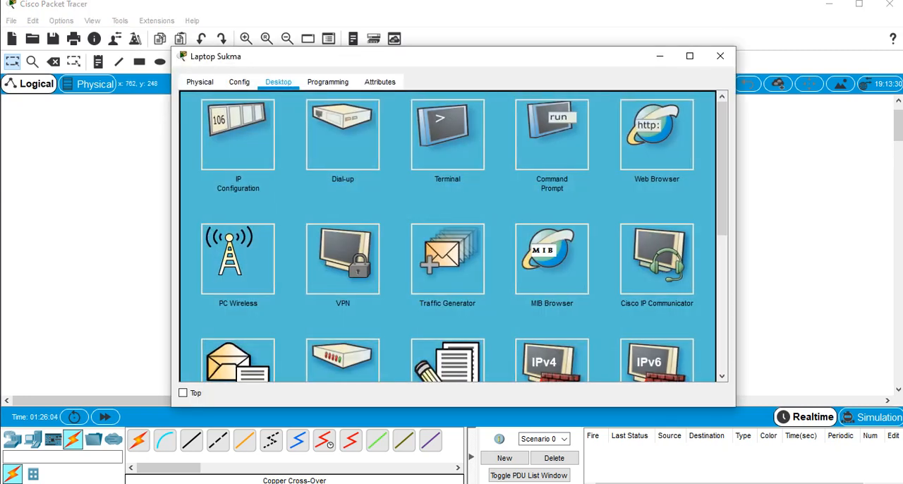
click(552, 134)
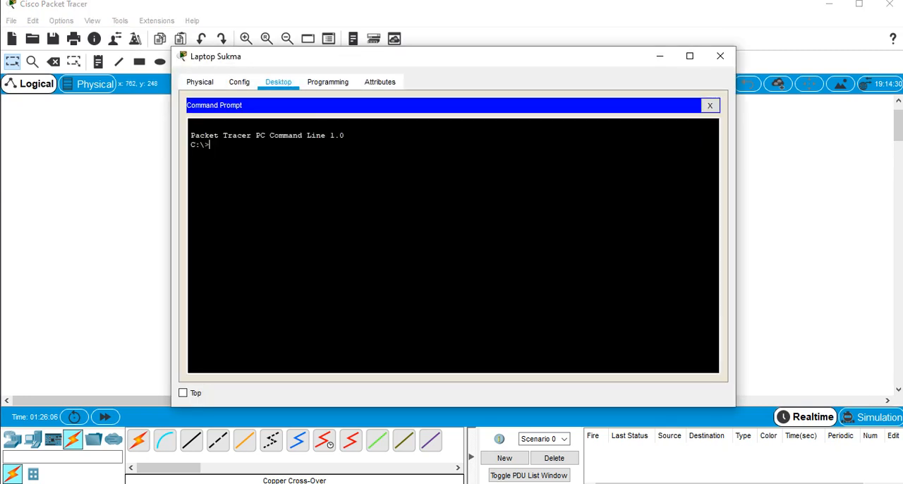
text(ipconfig)
drag(460, 58, 825, 77)
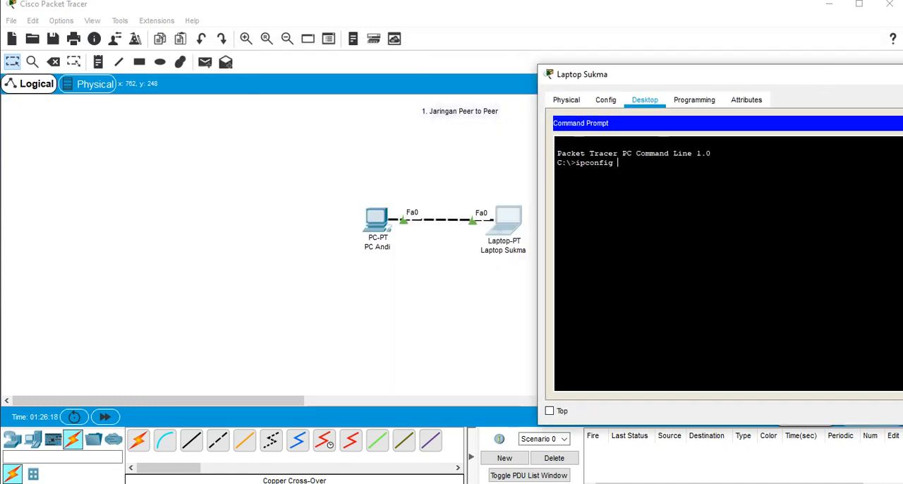
key(Return)
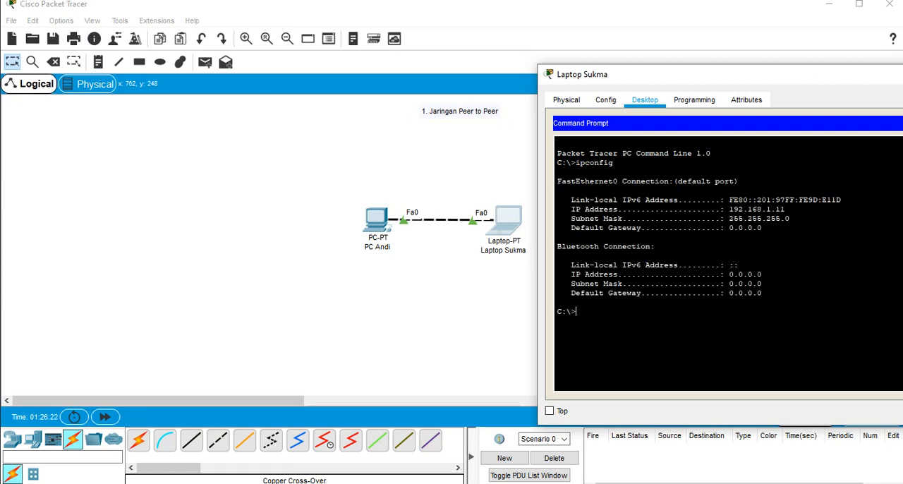
Check the IP address and subnet mask in the laptop's ipconfig output, and close the laptop's window
mouse_move(725, 208)
mouse_down()
mouse_move(776, 209)
mouse_move(734, 212)
mouse_up()
drag(789, 219, 729, 219)
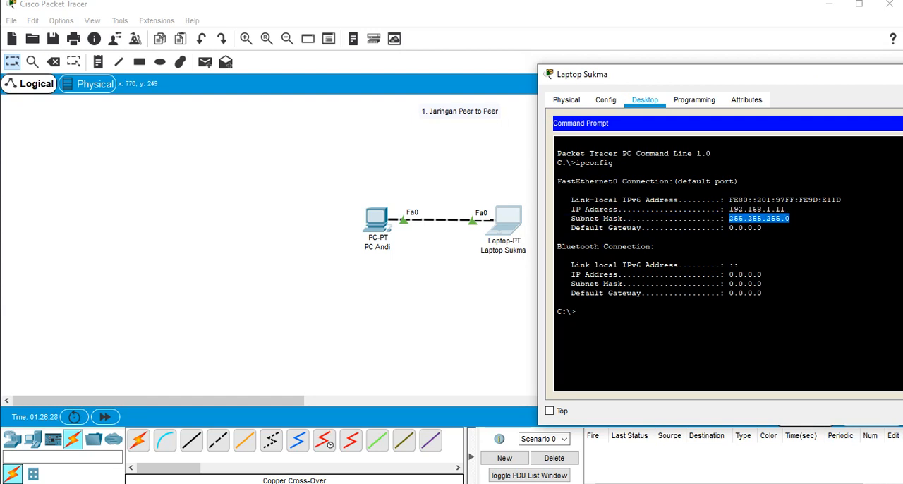
click(760, 219)
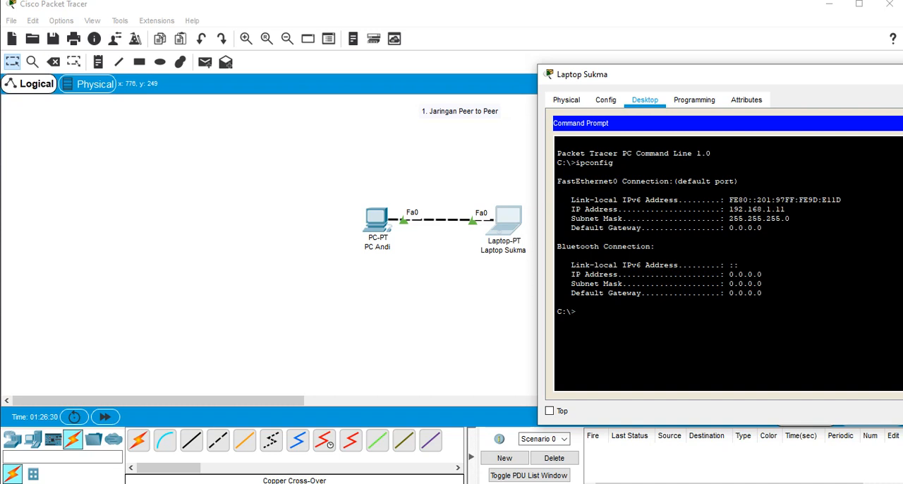
drag(613, 162, 576, 163)
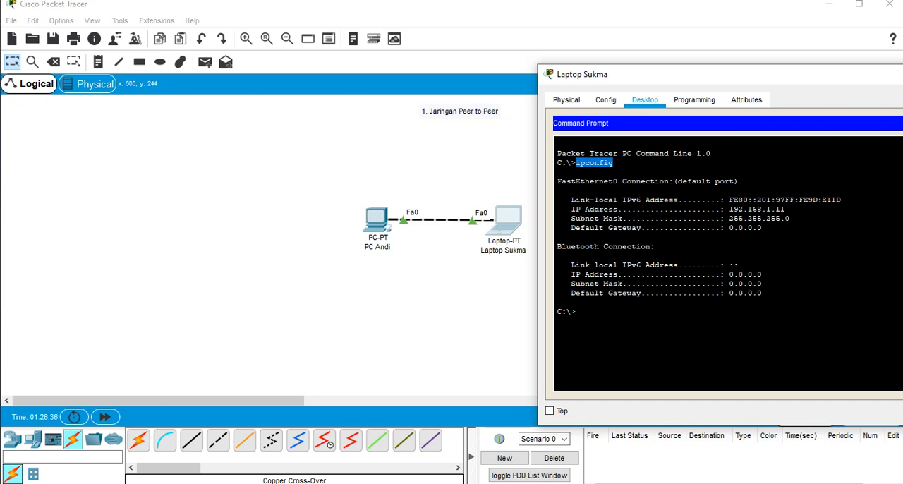
click(842, 200)
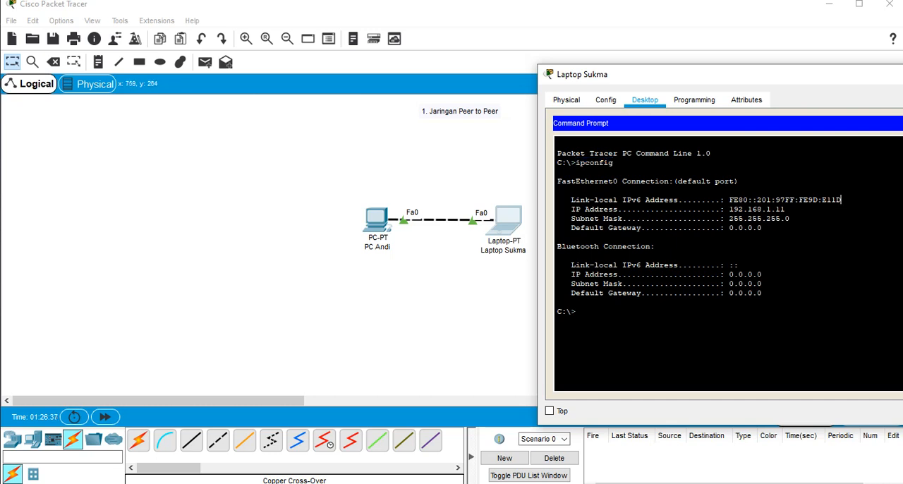
drag(632, 73, 336, 72)
click(798, 73)
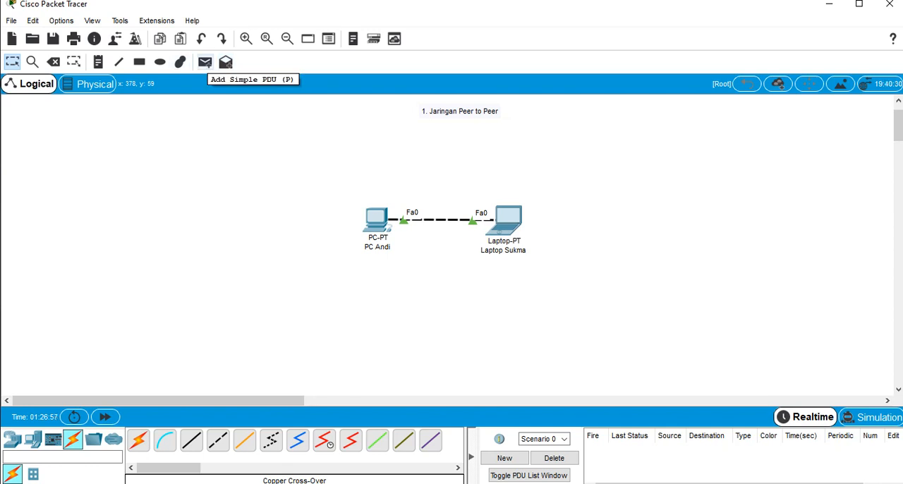
Test the connection with a simple PDU from the PC to the laptop, and delete the scenario holding the test
click(205, 62)
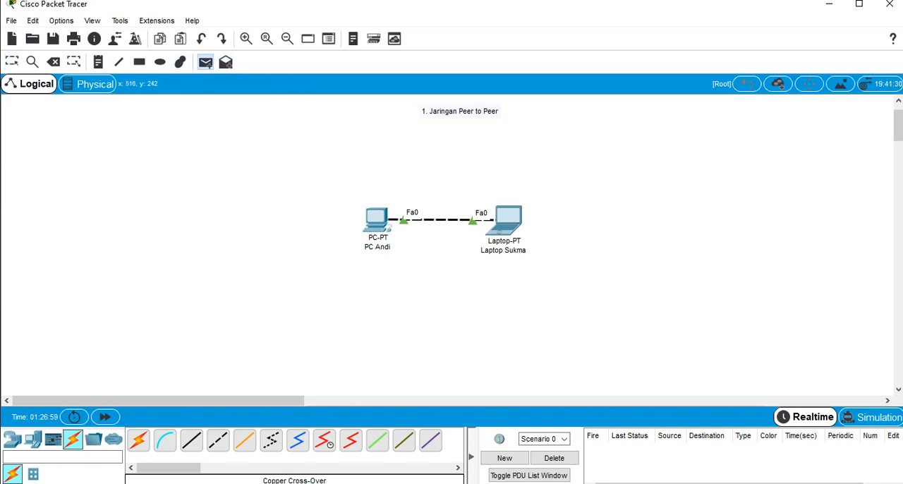
click(377, 219)
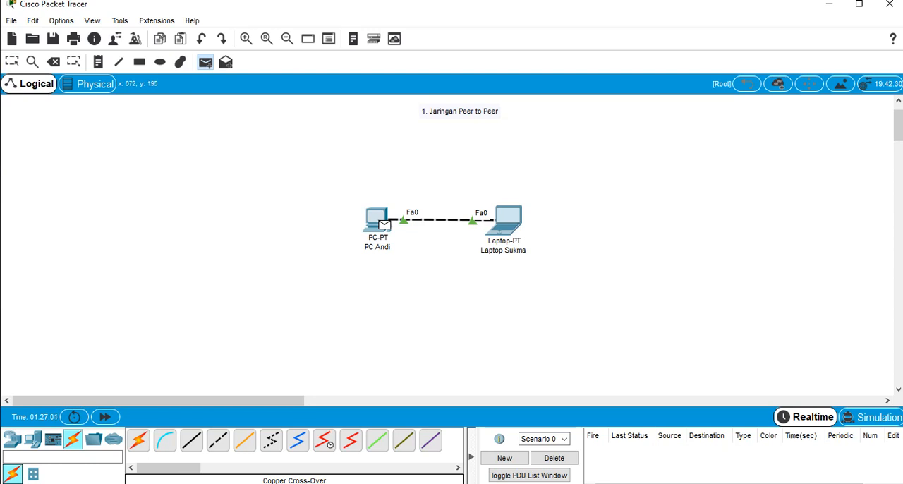
click(506, 220)
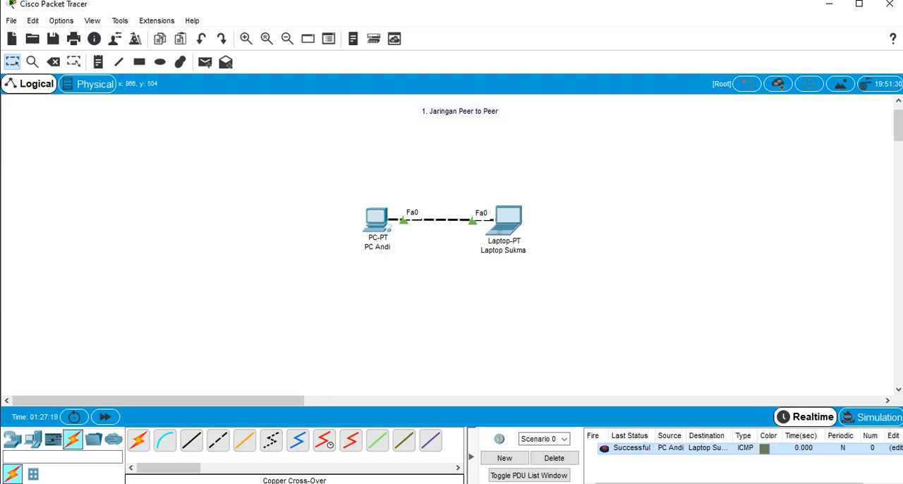
click(554, 458)
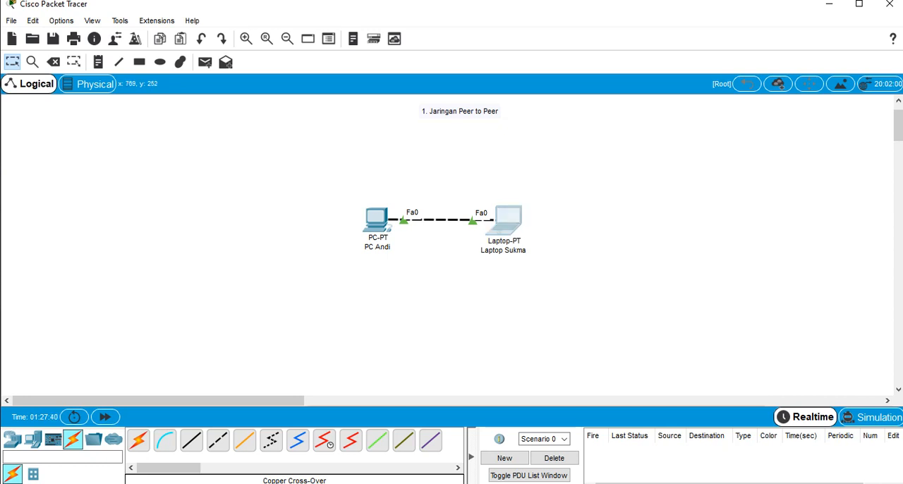
Ping the PC's address 192.168.1.10 from the laptop's Command Prompt
click(509, 219)
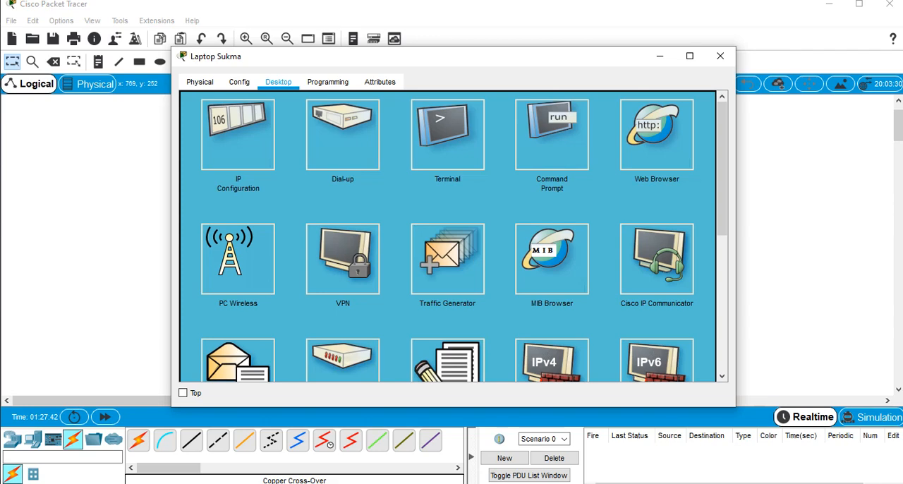
click(552, 134)
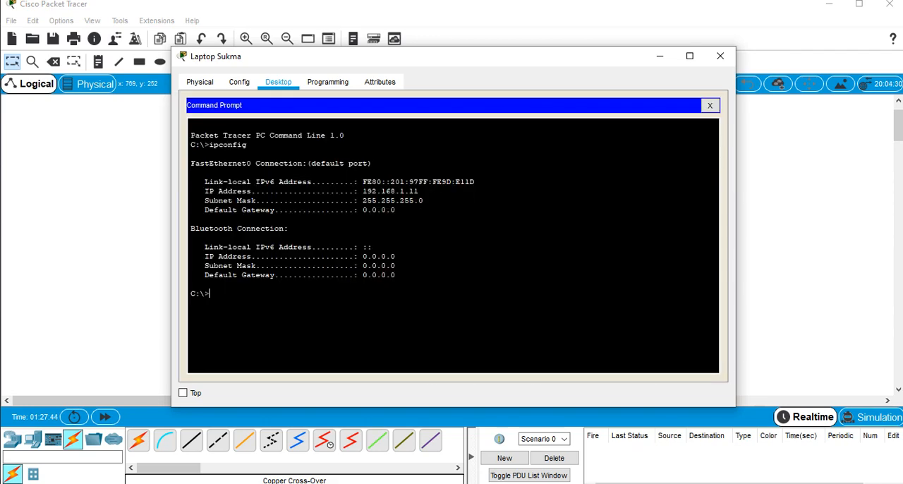
drag(477, 54, 837, 56)
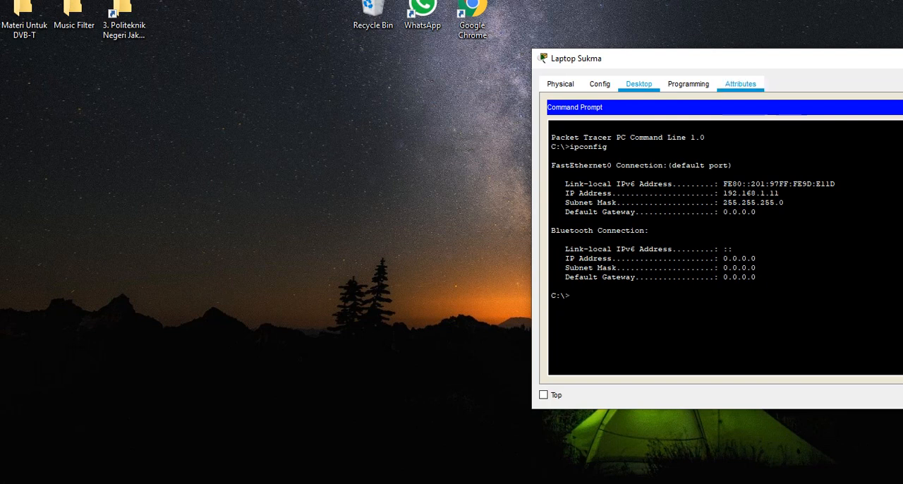
key(alt+Tab)
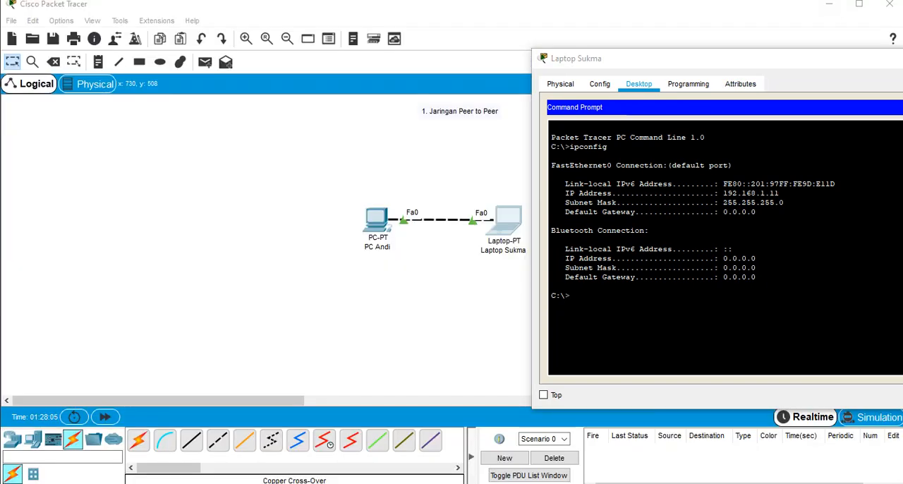
click(571, 296)
text(ping)
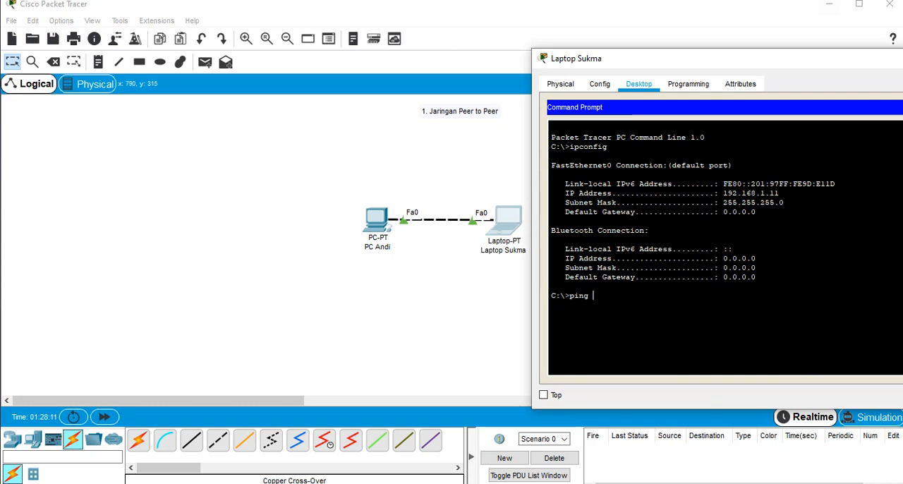
text( 192.)
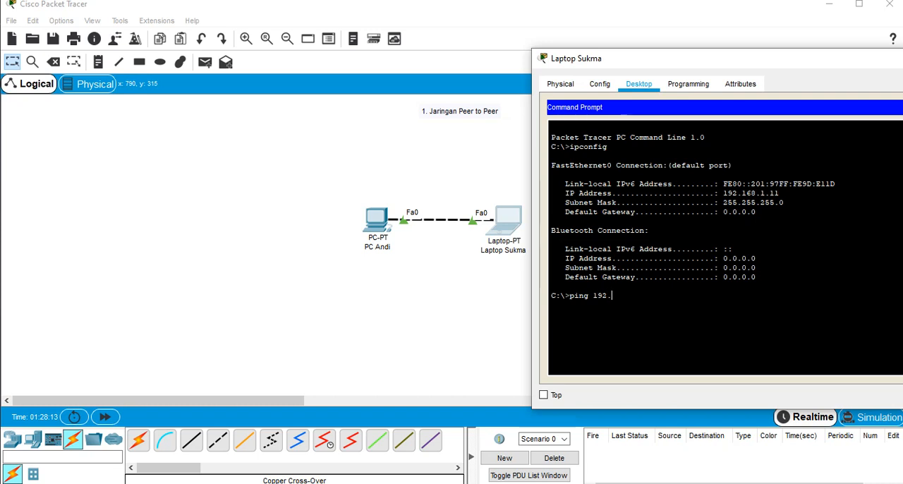
text(168.)
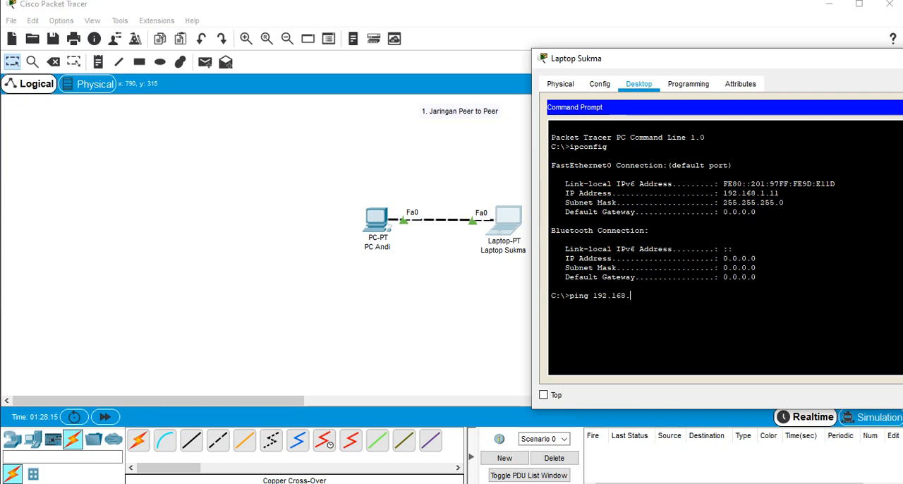
text(1.10)
key(Return)
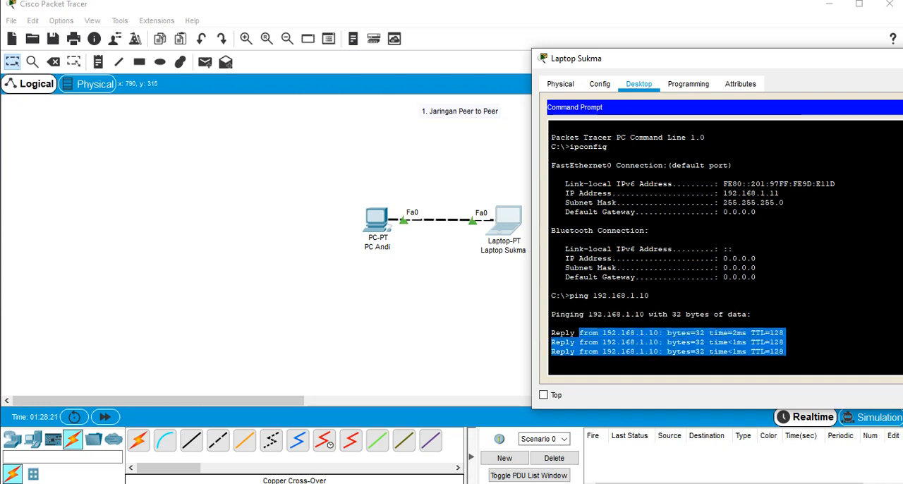
Examine the ping replies in the laptop's Command Prompt and close the laptop's window
drag(735, 371, 736, 334)
drag(630, 305, 806, 297)
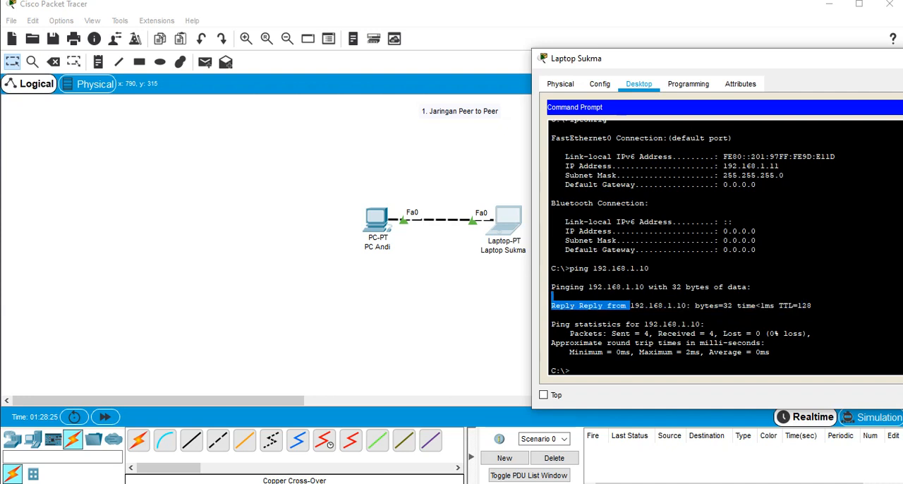
click(806, 299)
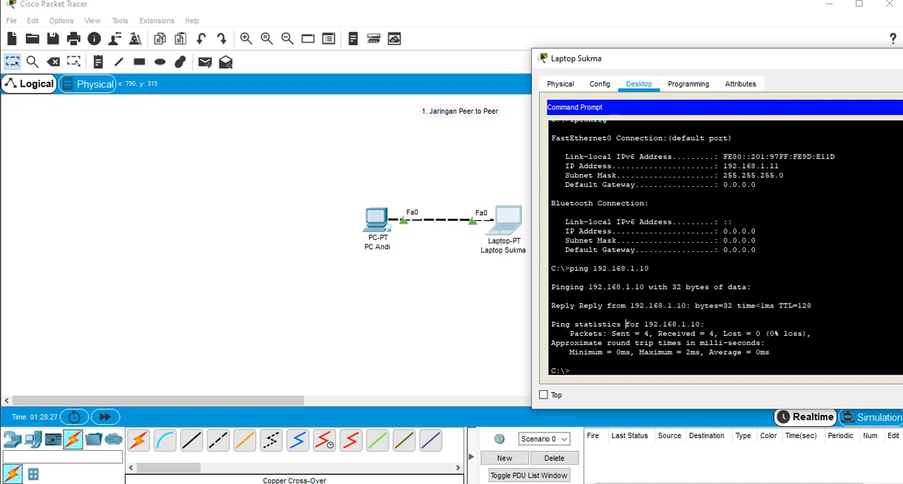
drag(811, 305, 552, 314)
drag(770, 306, 812, 306)
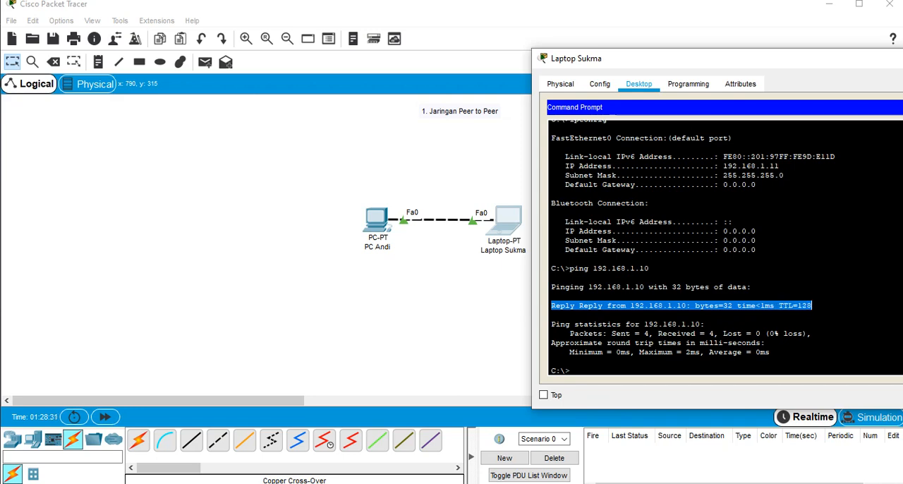
drag(779, 59, 487, 83)
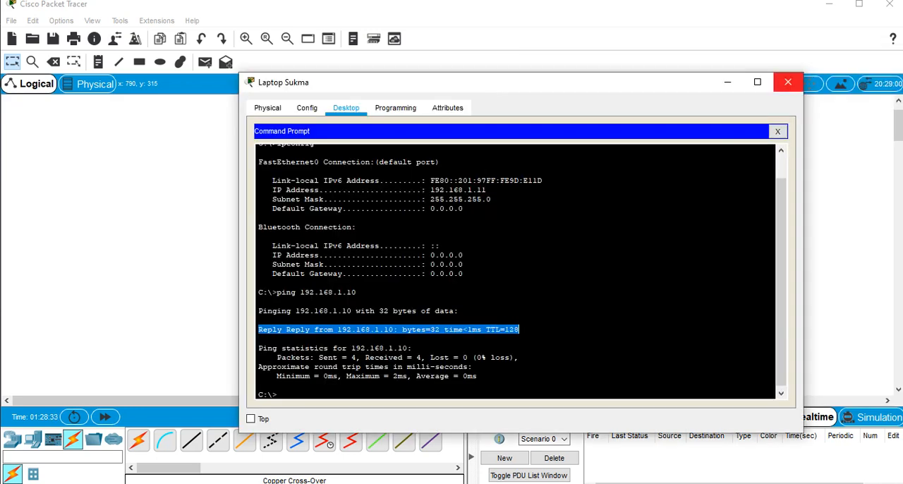
click(789, 82)
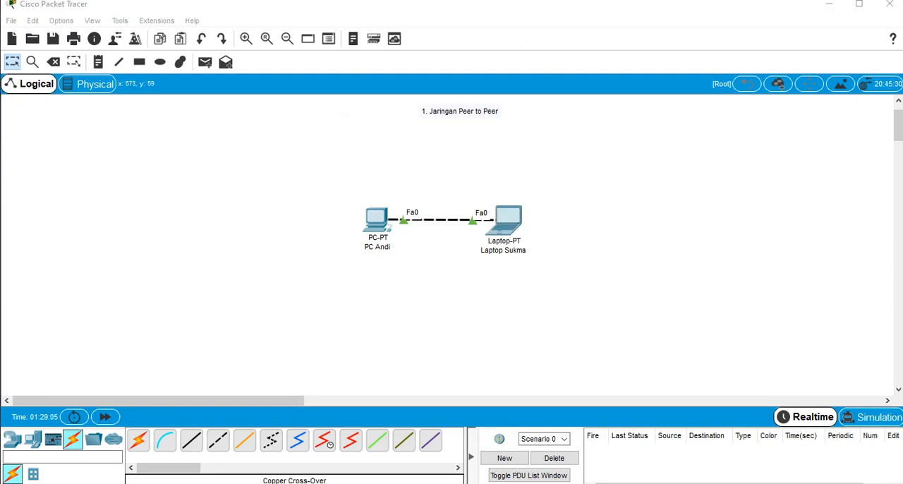
Move the "1. Jaringan Peer to Peer" title and the connected PC and laptop below it to the workspace's upper-left corner
drag(389, 102, 515, 130)
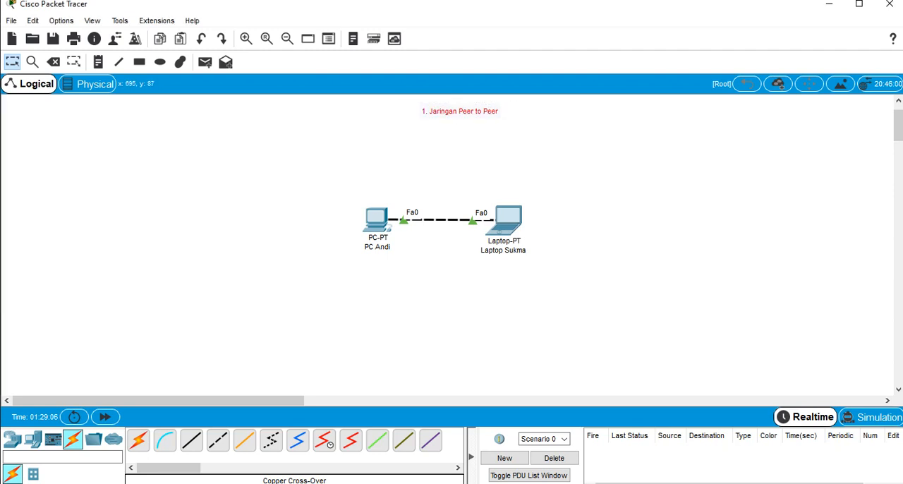
drag(466, 111, 51, 106)
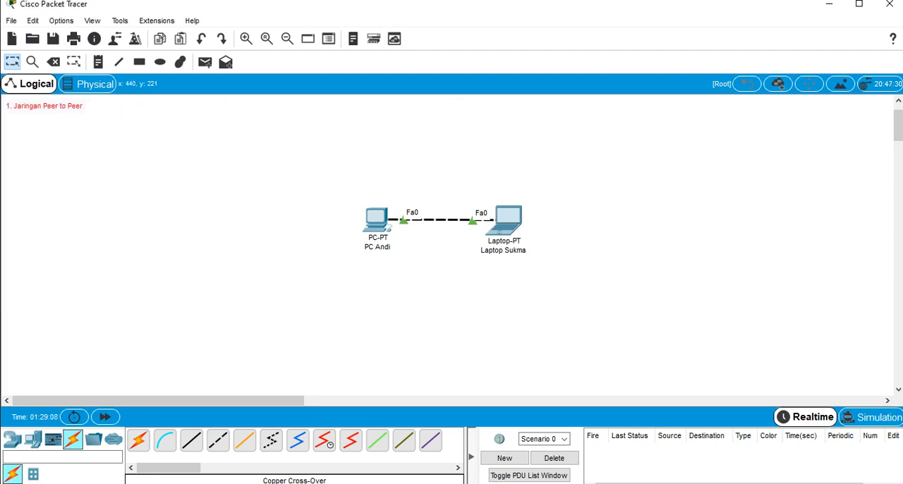
drag(289, 181, 656, 272)
drag(504, 220, 146, 137)
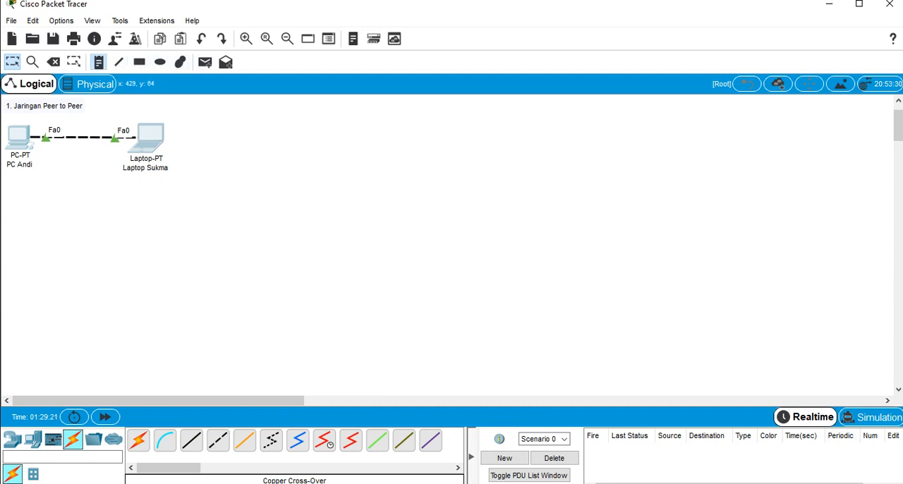
Add the title note "2. Jaringan Client Server" and move it toward the middle of the workspace, clear of the first network
click(99, 62)
click(280, 108)
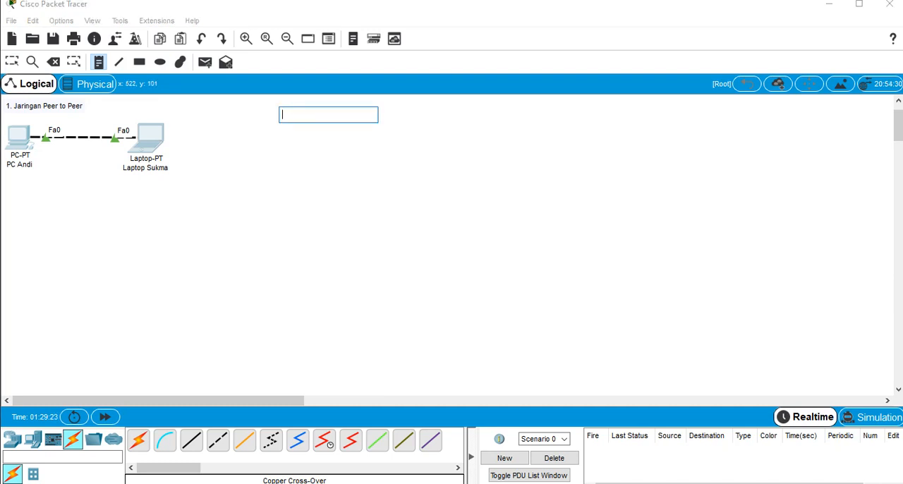
text(2.)
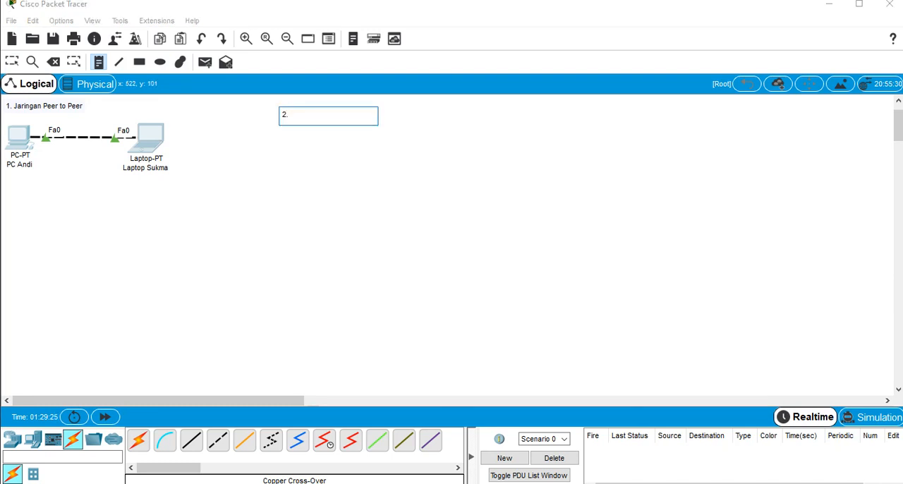
text( Jar)
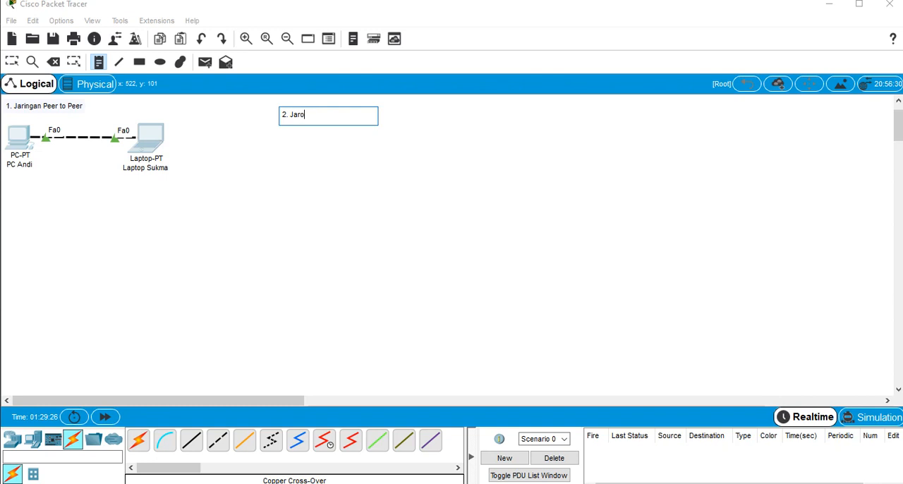
text(ingan Client Server)
key(Escape)
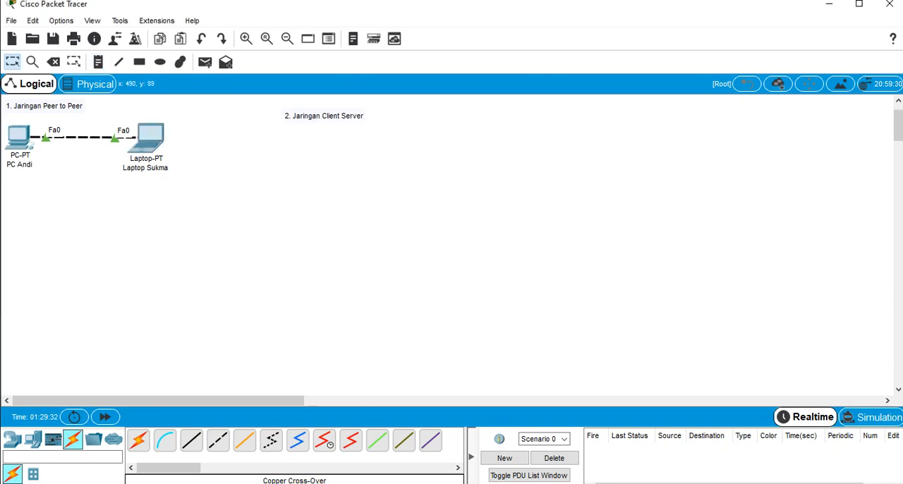
drag(322, 115, 482, 164)
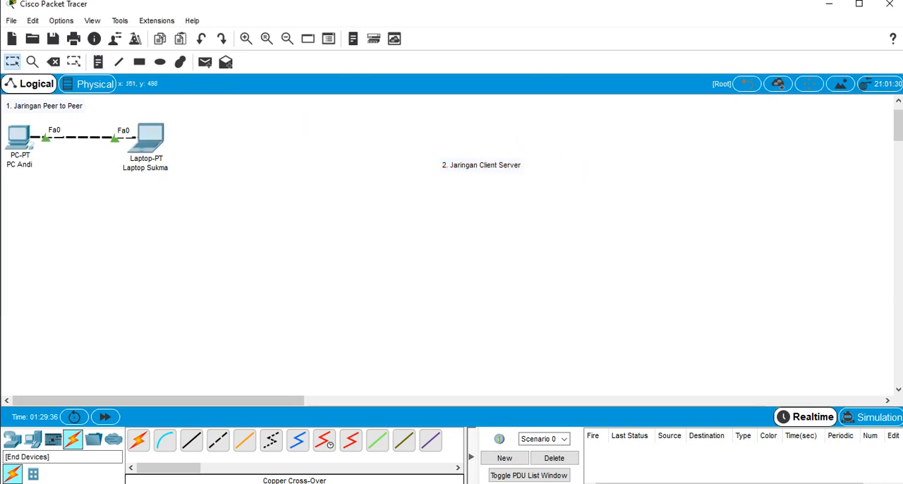
Place a server under the second title, a 2960-24TT switch below it, and two PCs and a laptop around the switch
click(33, 439)
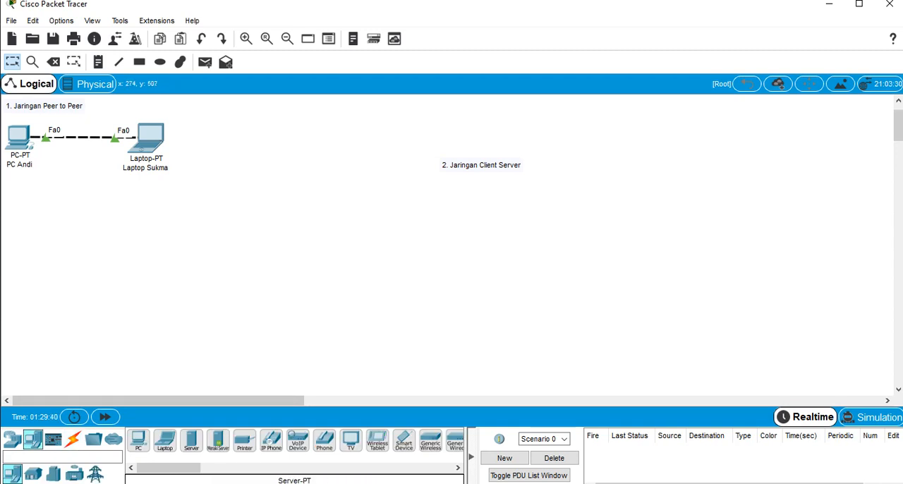
drag(191, 440, 482, 214)
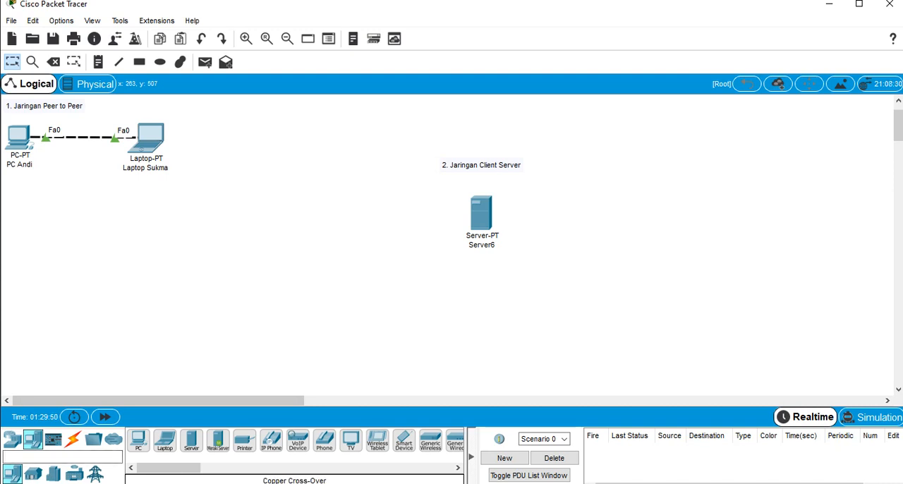
click(12, 439)
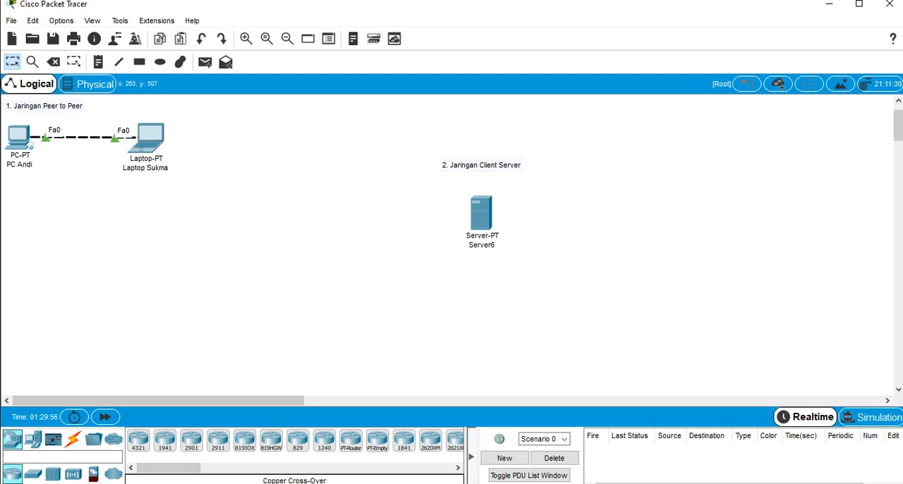
click(480, 275)
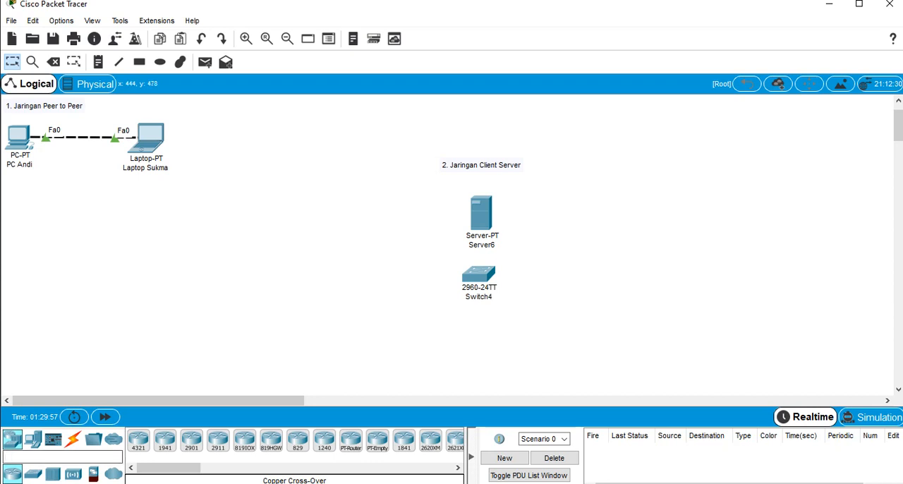
click(32, 439)
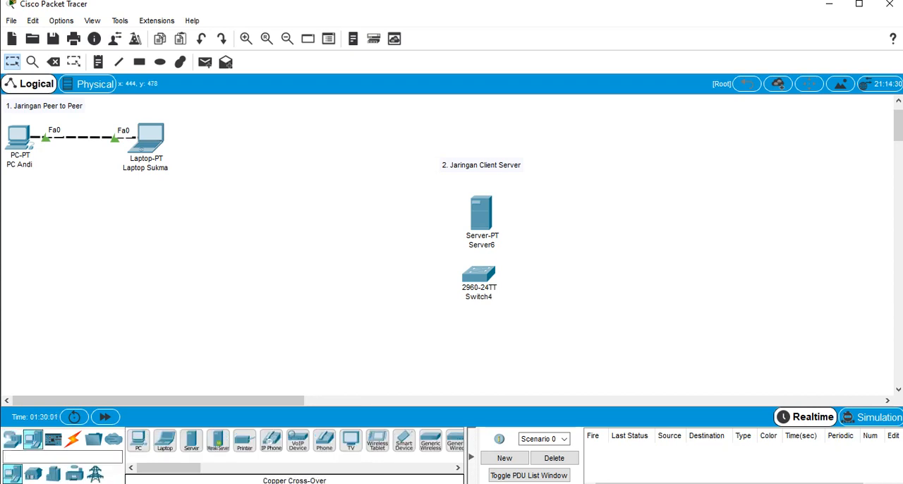
drag(138, 440, 362, 284)
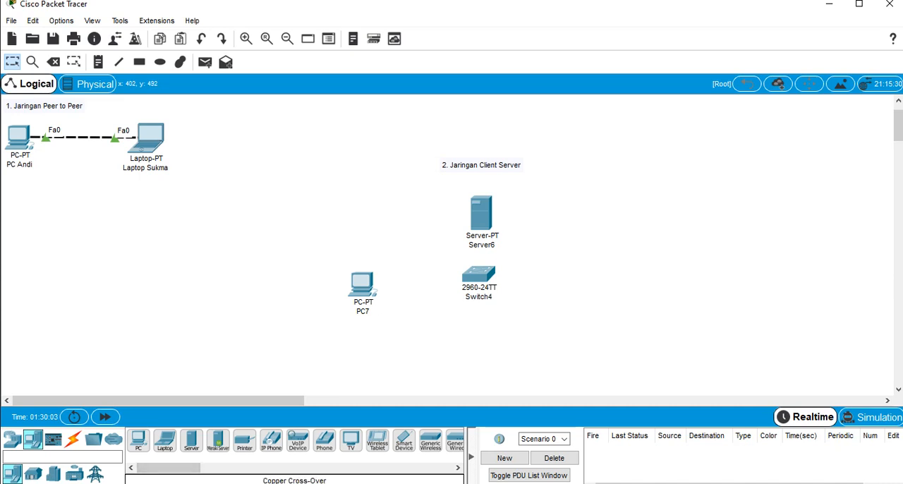
drag(138, 440, 430, 317)
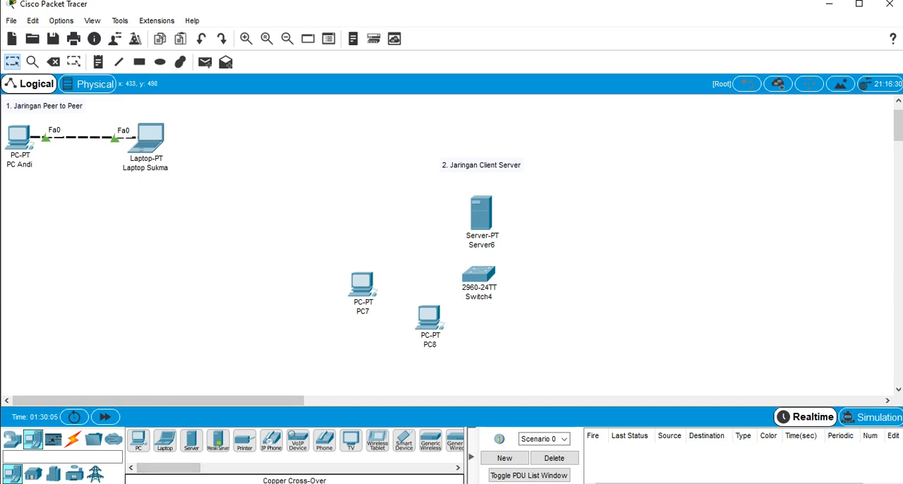
drag(165, 441, 549, 322)
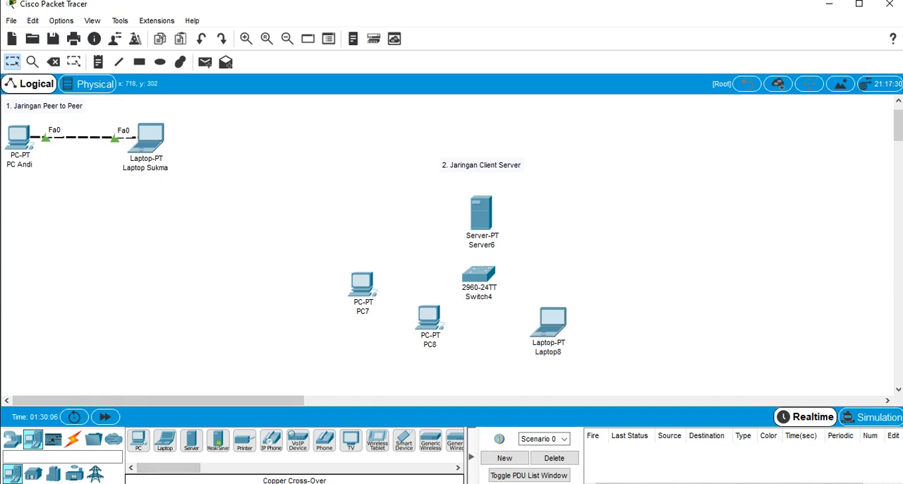
Shift the "2. Jaringan Client Server" title and the server up and to the left, keeping the server centred below the title
drag(415, 151, 570, 181)
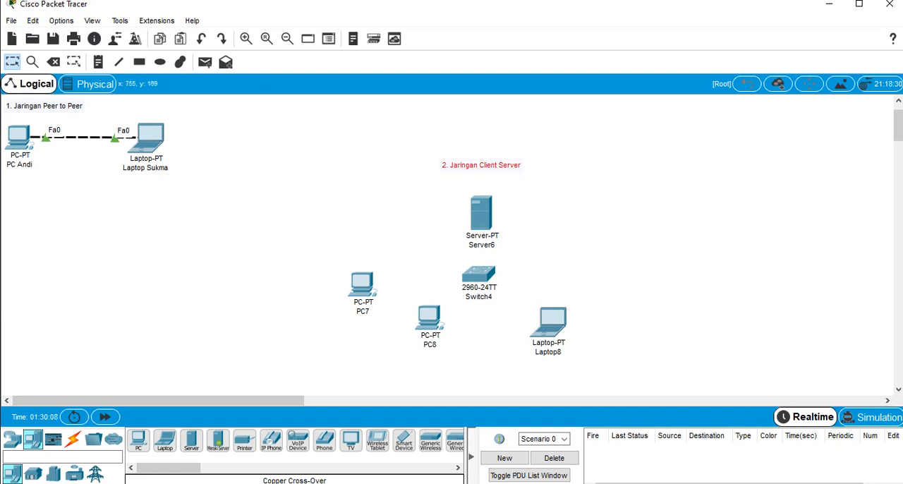
drag(501, 161, 435, 128)
drag(447, 170, 520, 261)
drag(480, 211, 415, 180)
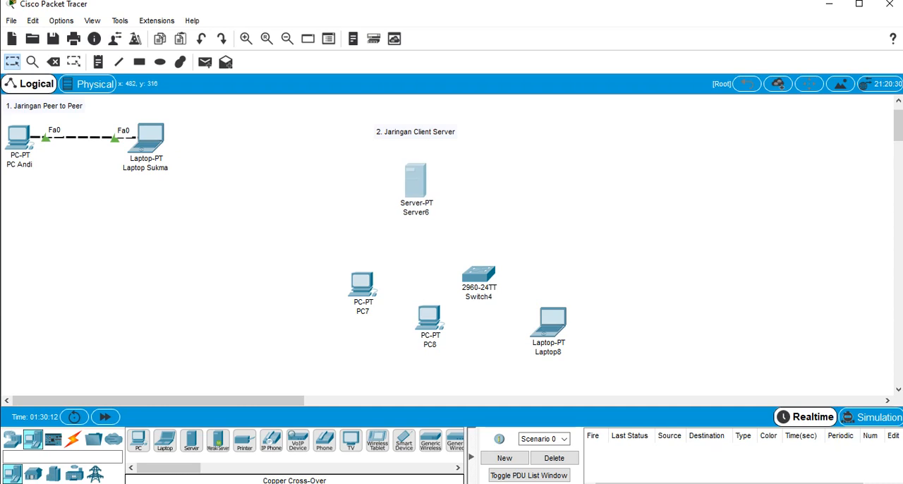
Centre the switch below the server and line up the two PCs and the laptop in a row beneath the switch
drag(320, 265, 384, 319)
drag(352, 293, 301, 272)
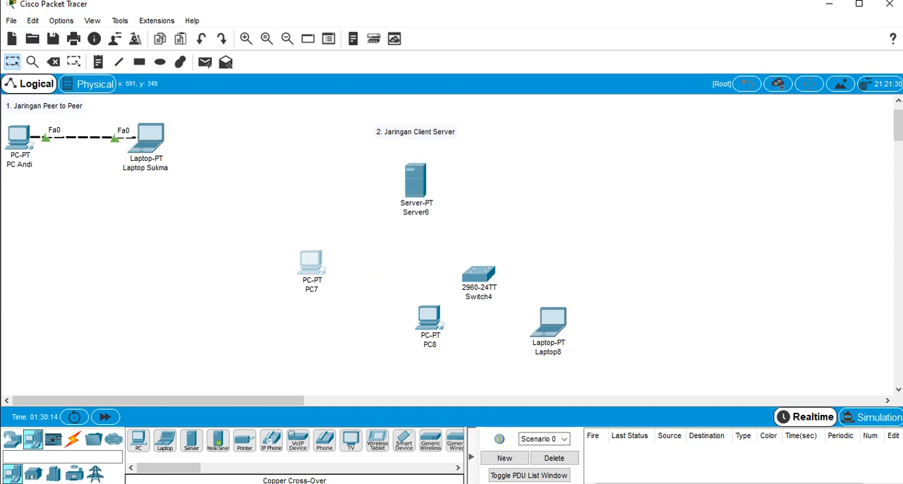
drag(391, 287, 457, 346)
drag(429, 319, 400, 314)
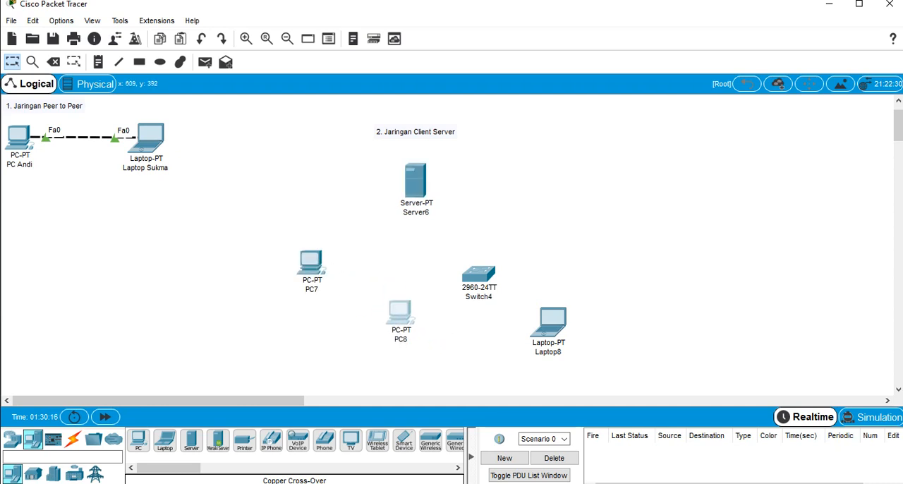
drag(311, 262, 339, 317)
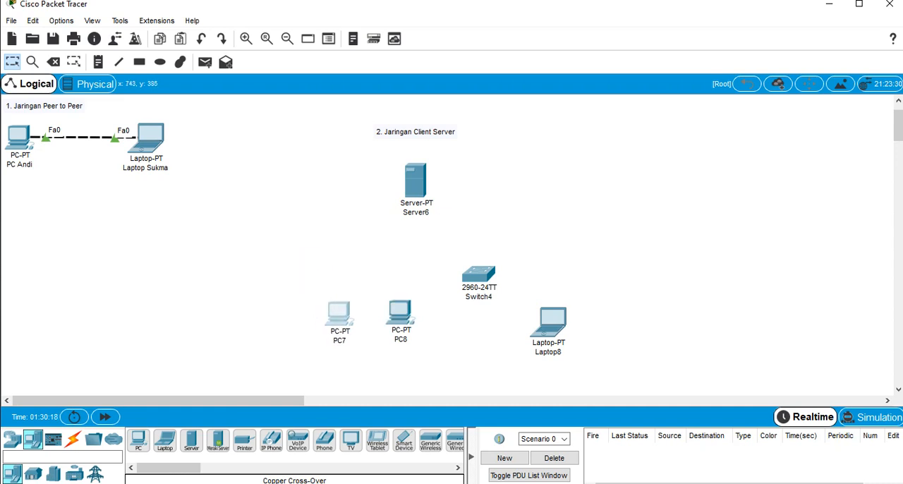
drag(550, 321, 462, 321)
drag(479, 275, 415, 250)
click(549, 252)
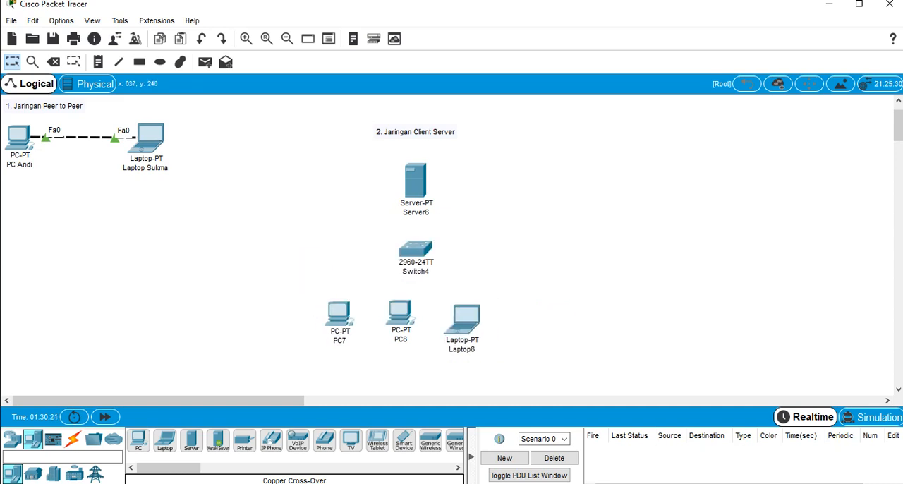
Rename the server as "Server LAB Telkom"
click(416, 213)
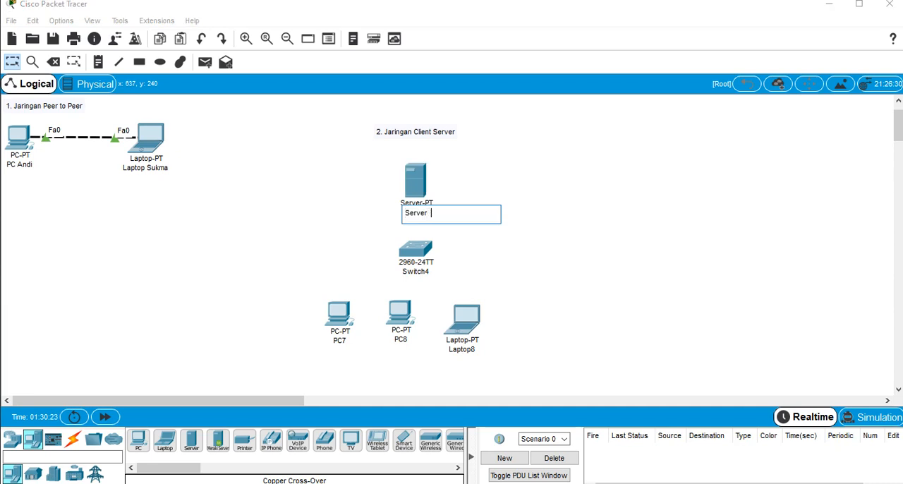
text(LAN)
text( Te)
text(lkom)
Rename the 2960-24TT switch as "Switch Lab Telkom"
click(423, 272)
click(425, 271)
key(BackSpace)
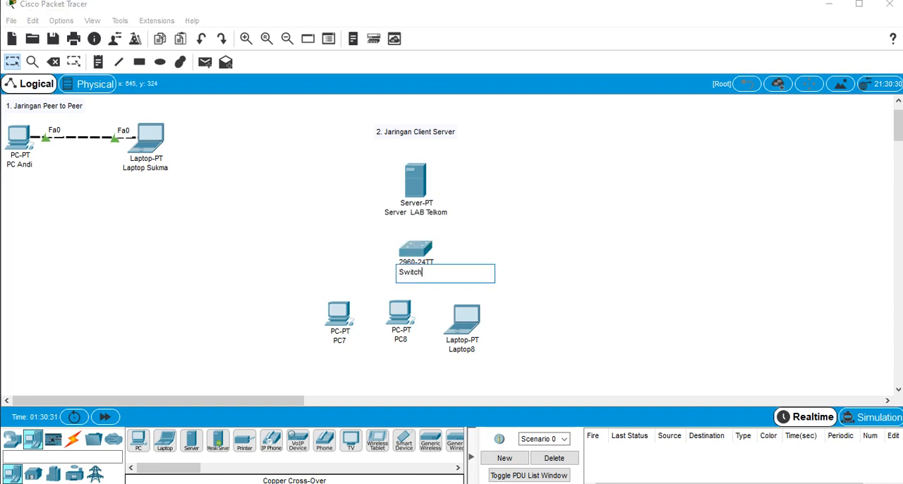
text(LAn)
key(BackSpace)
text(b Telkom)
key(Return)
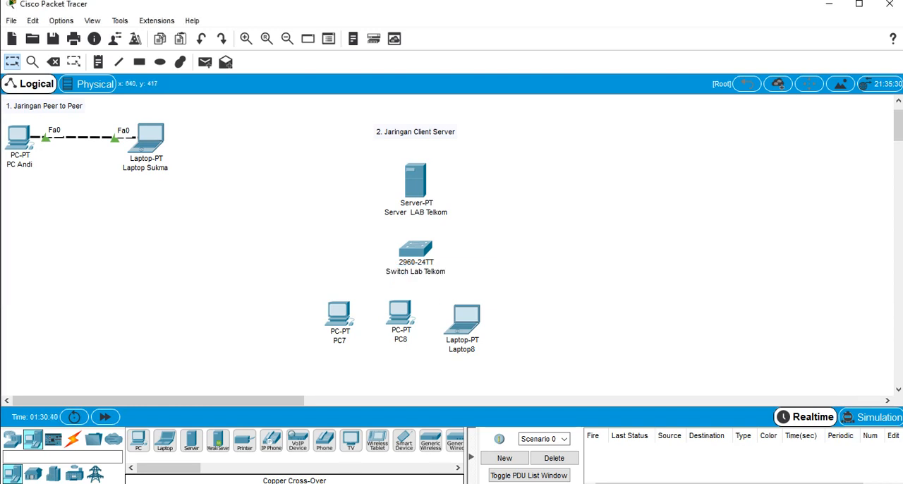
Rename the leftmost PC below the switch as "PC" followed by its owner's name
click(338, 341)
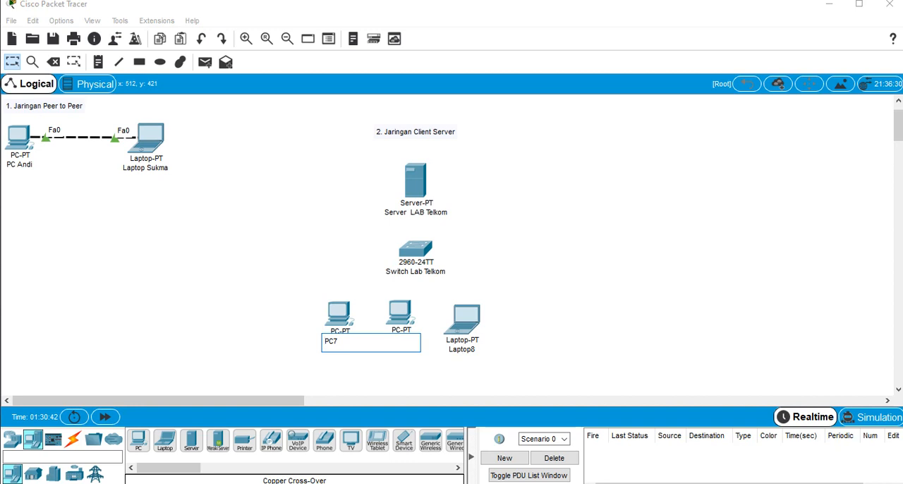
key(BackSpace)
text(Bejo)
click(398, 333)
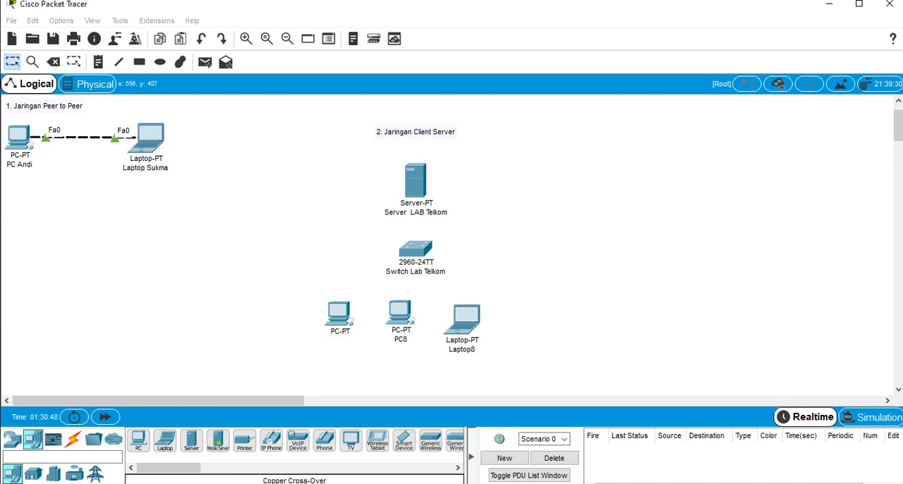
Rename the middle PC below the switch as "PC" followed by its owner's name
click(400, 316)
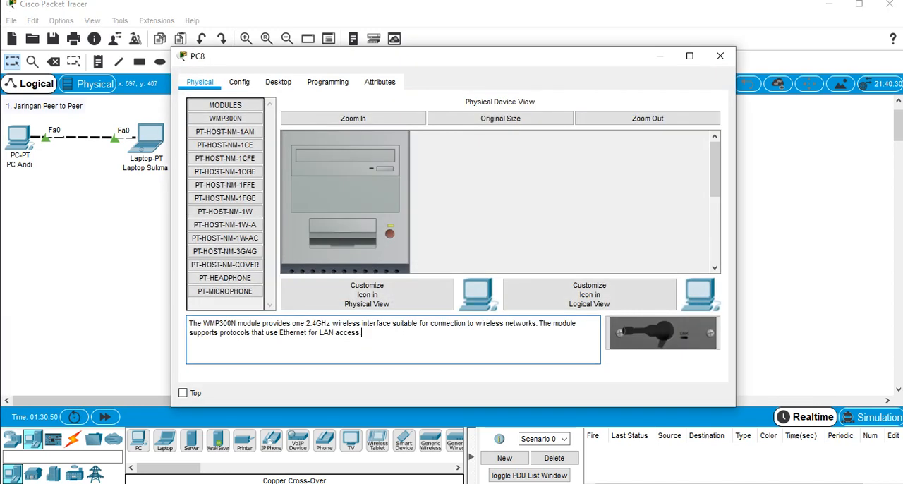
click(728, 57)
click(401, 339)
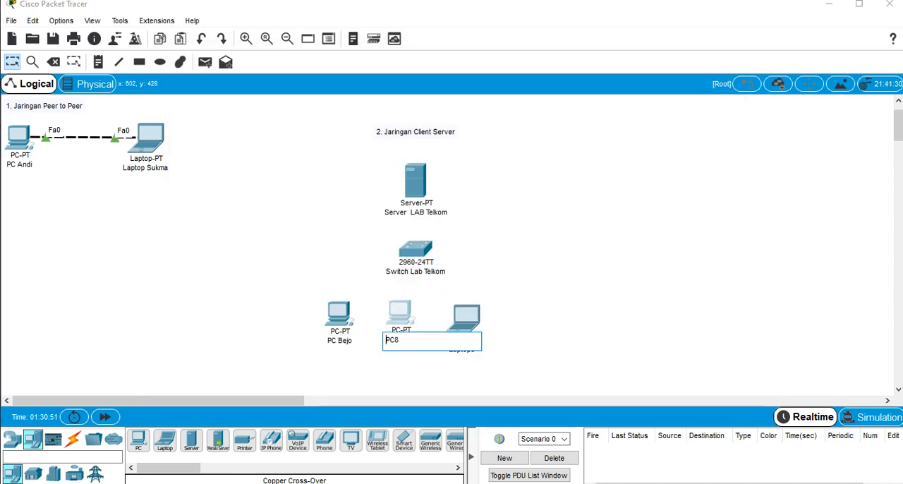
key(BackSpace)
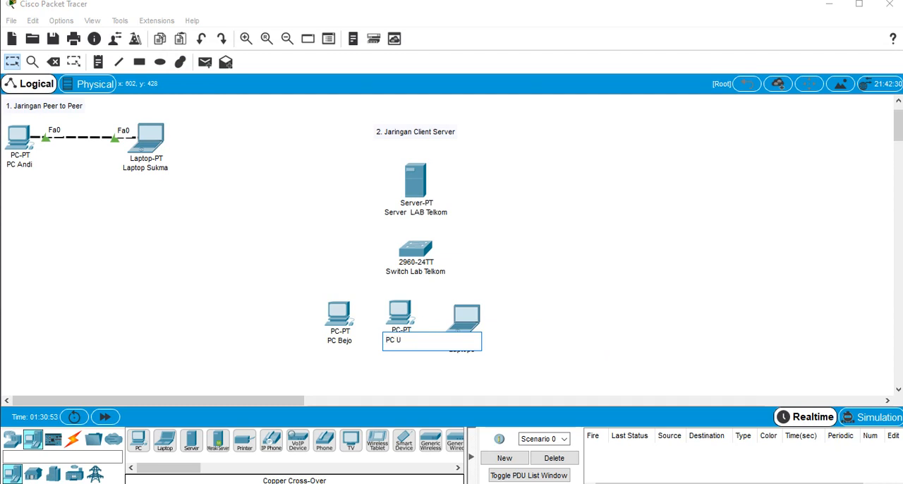
text(Ucok)
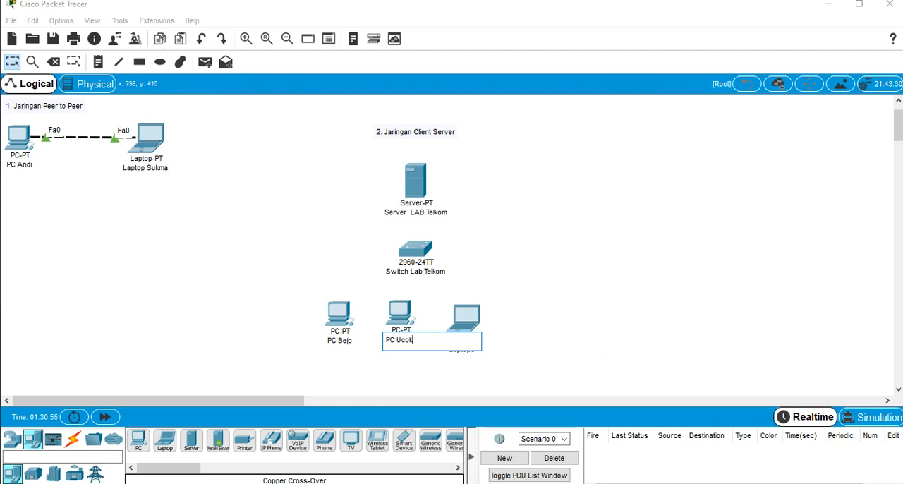
key(Return)
Rename the laptop in the client-server network as "Laptop" followed by its owner's name
click(462, 349)
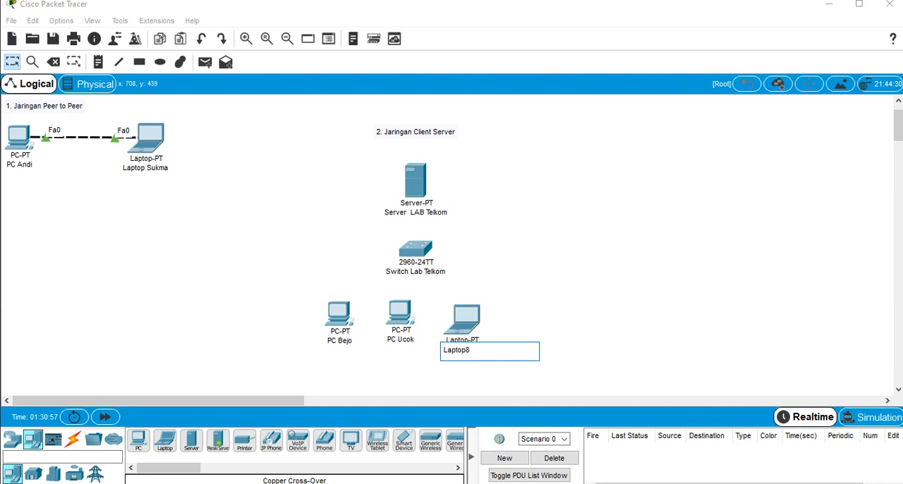
key(BackSpace)
text(Andi)
key(Return)
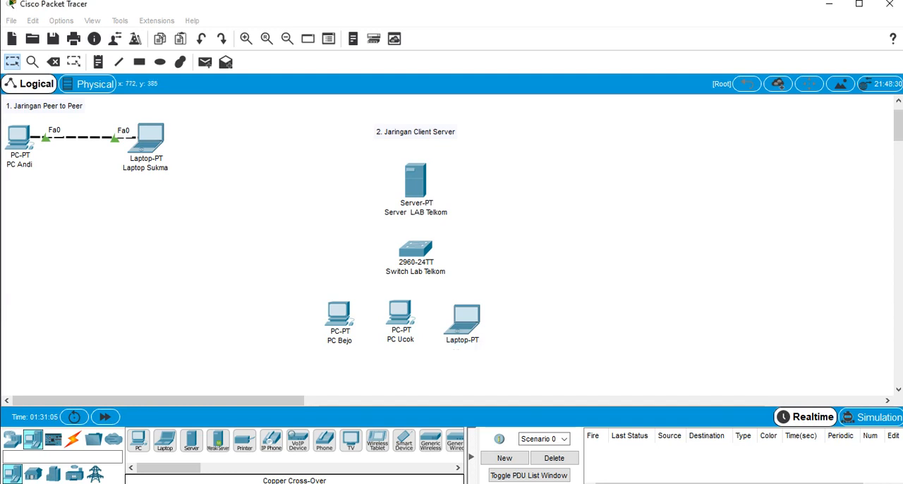
Fine-tune the positions of the laptop, switch, server and middle PC so the client-server layout is evenly spaced and aligned
drag(463, 319, 471, 317)
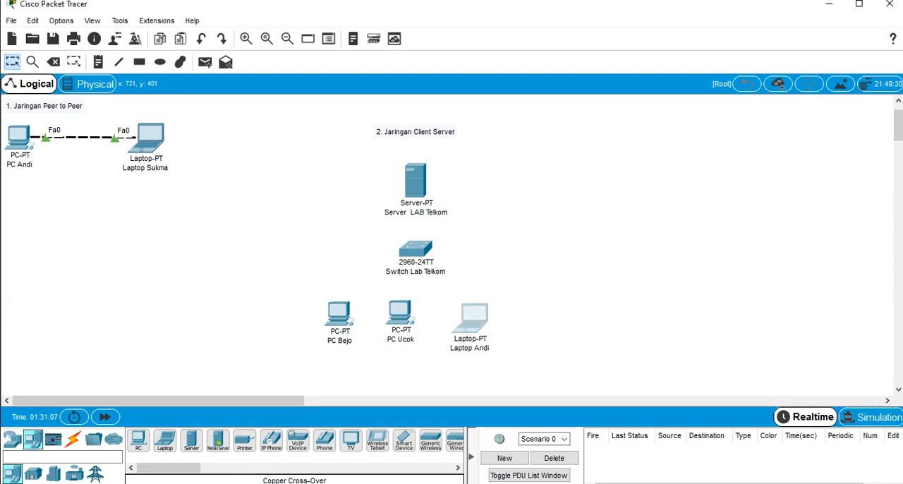
drag(416, 248, 412, 248)
drag(416, 181, 413, 178)
click(401, 313)
drag(401, 313, 403, 314)
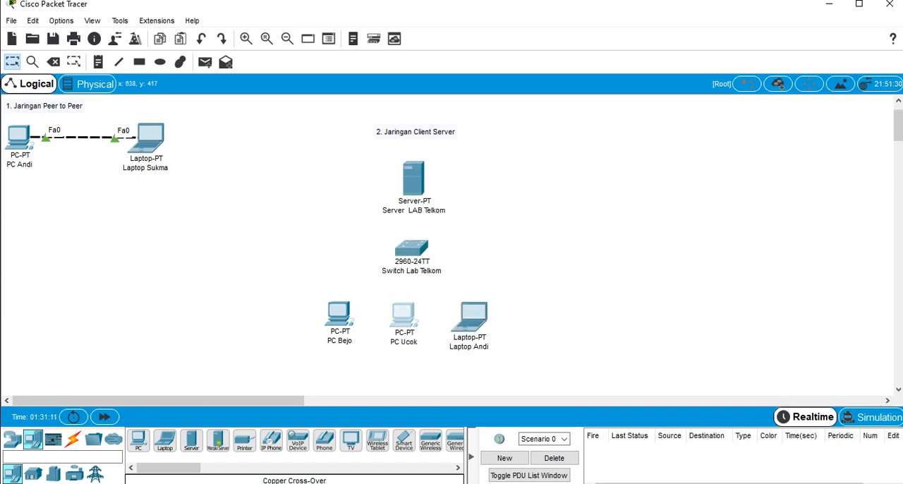
drag(473, 314, 474, 315)
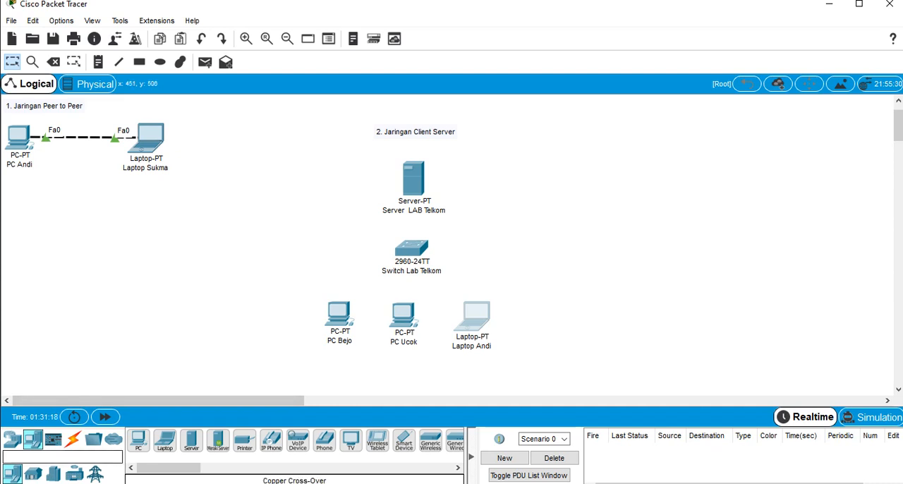
Connect the leftmost client PC's FastEthernet0 port to the switch's FastEthernet0/1 port with a Copper Straight-Through cable
click(73, 439)
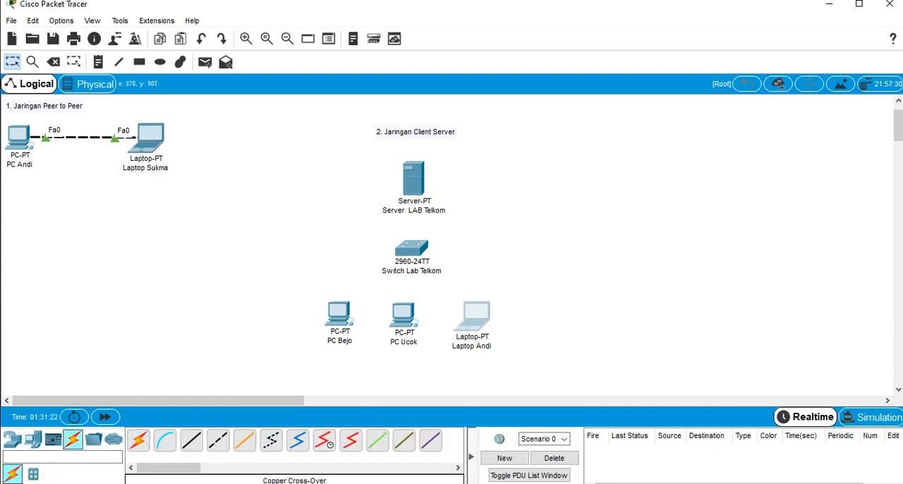
click(190, 440)
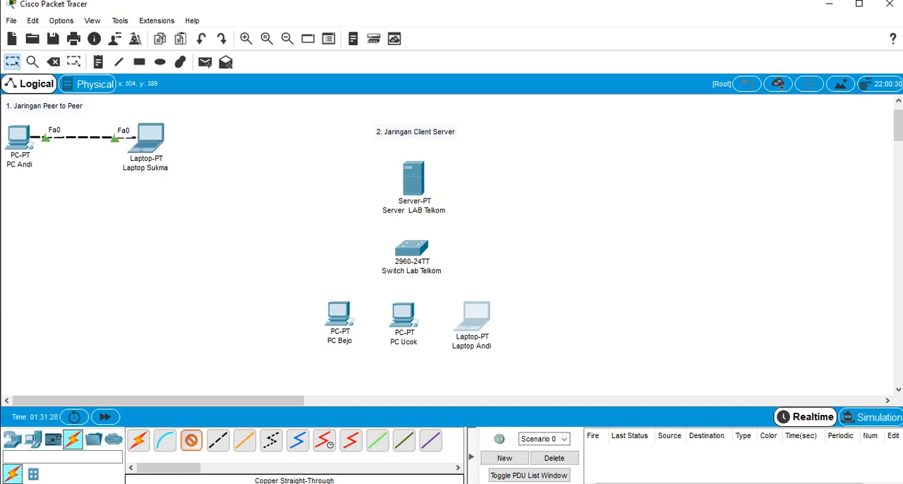
click(338, 316)
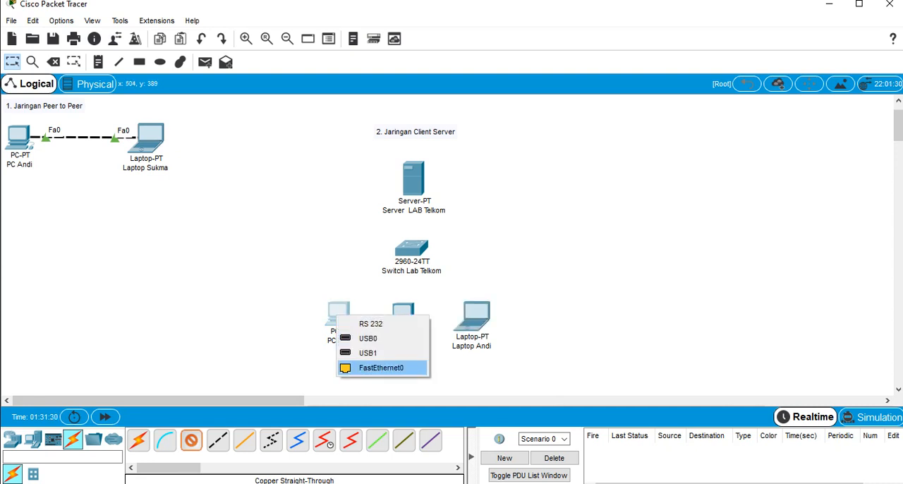
click(381, 368)
click(399, 247)
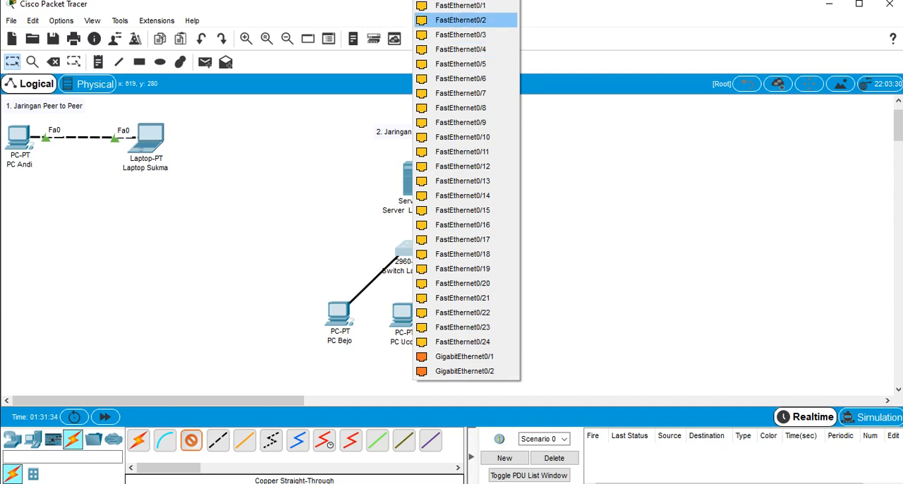
click(460, 5)
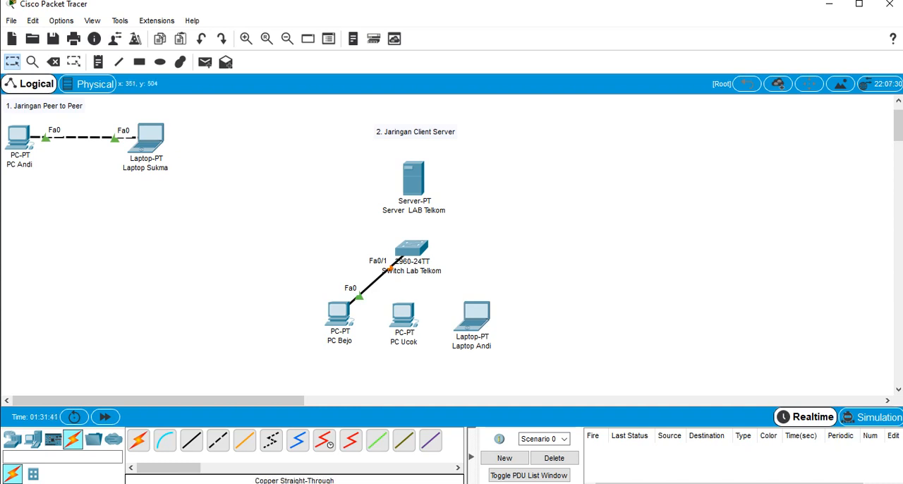
Connect the middle client PC's FastEthernet0 port to the switch's FastEthernet0/2 port with a Copper Straight-Through cable
click(191, 440)
click(401, 316)
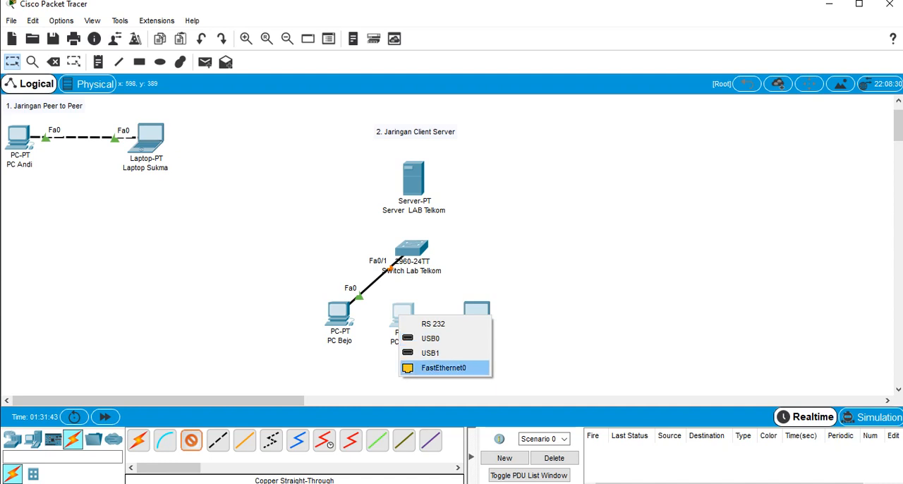
click(444, 368)
click(411, 248)
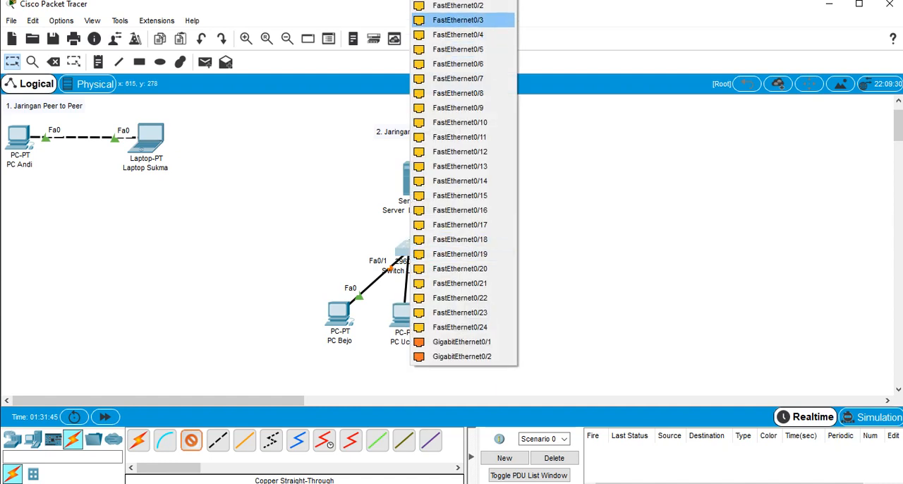
click(458, 5)
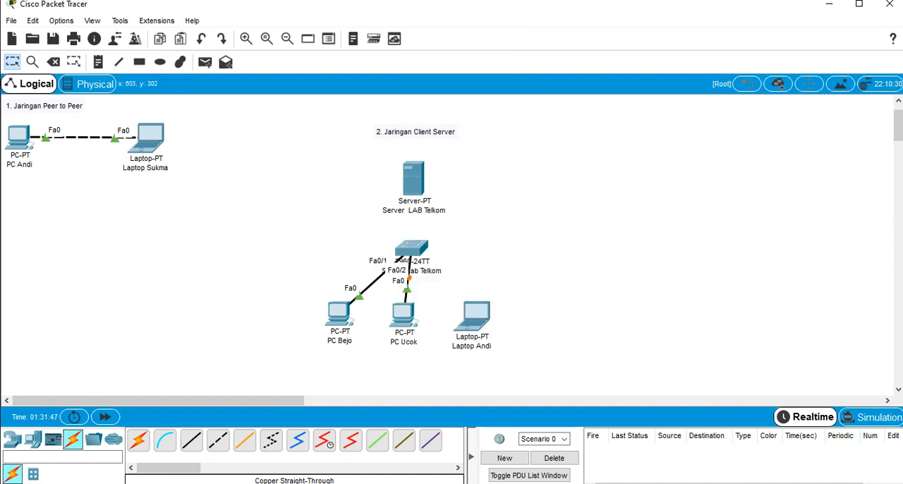
Spread out the two client PCs, moving the leftmost one outward and the middle one farther below the switch
drag(339, 312, 282, 242)
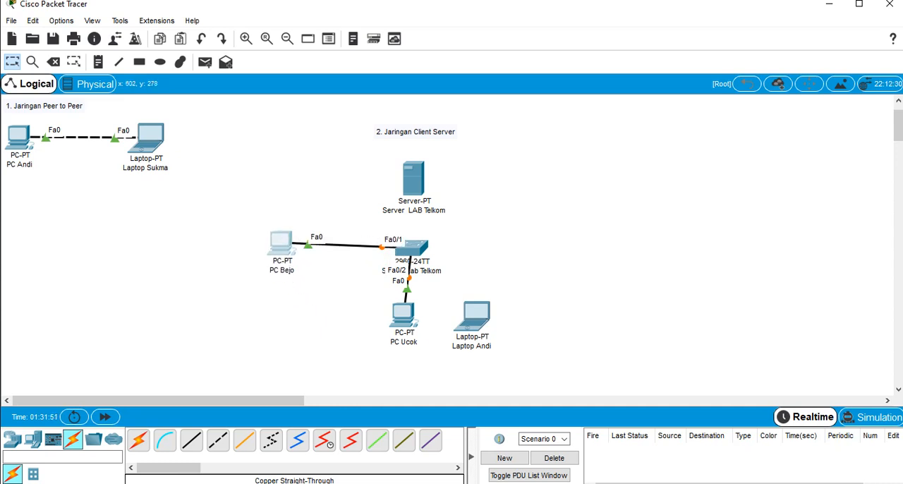
drag(281, 242, 298, 323)
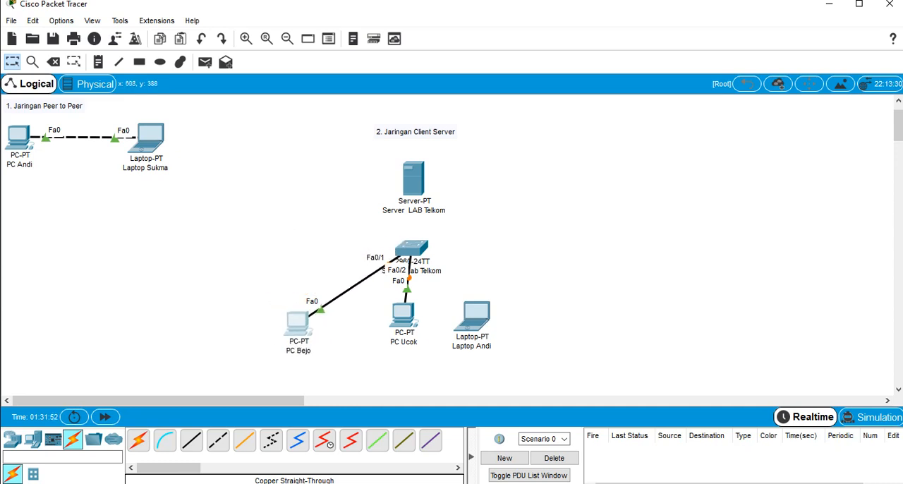
drag(403, 314, 408, 344)
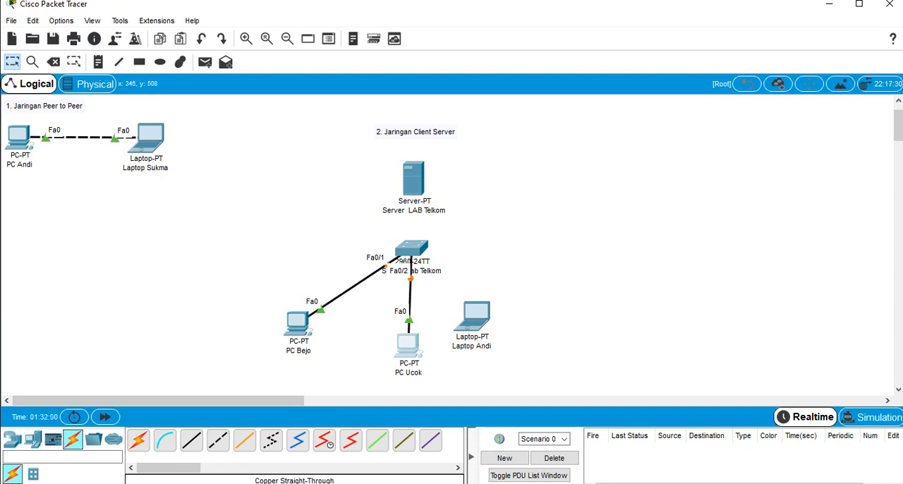
Connect the client-server laptop to the switch's FastEthernet0/3 port with a Copper Straight-Through cable
click(191, 441)
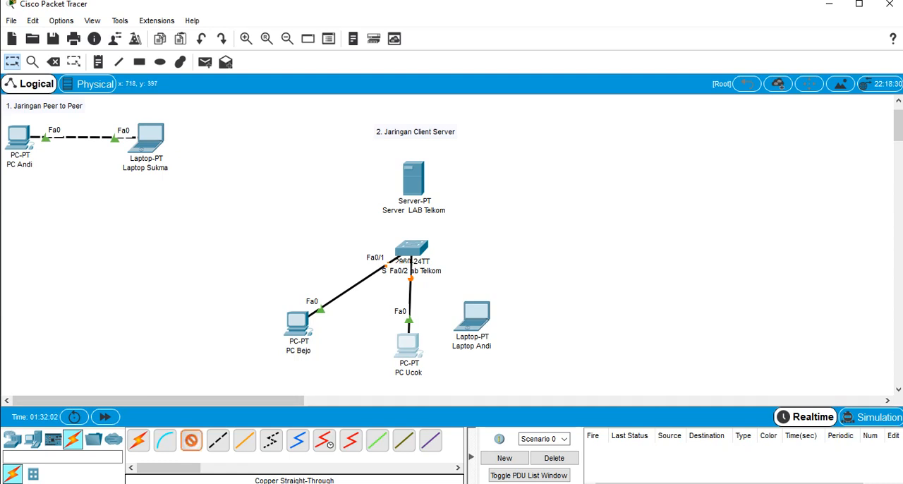
click(477, 319)
click(523, 373)
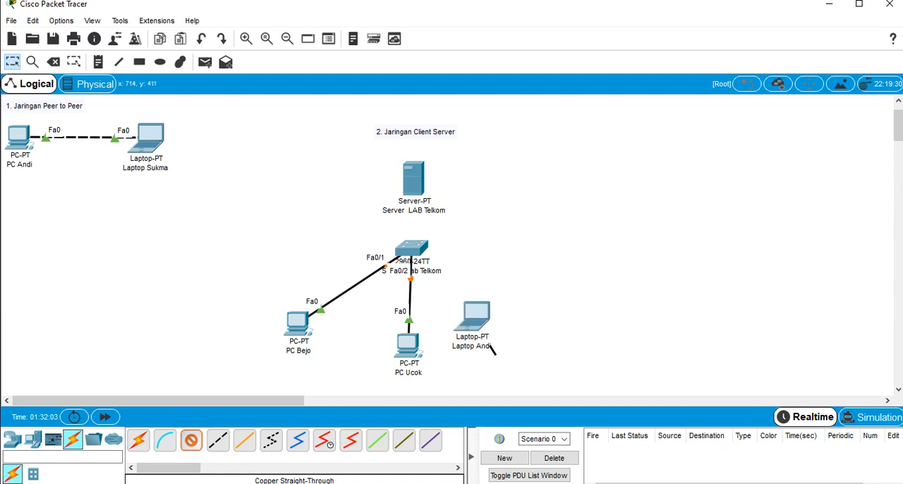
click(414, 251)
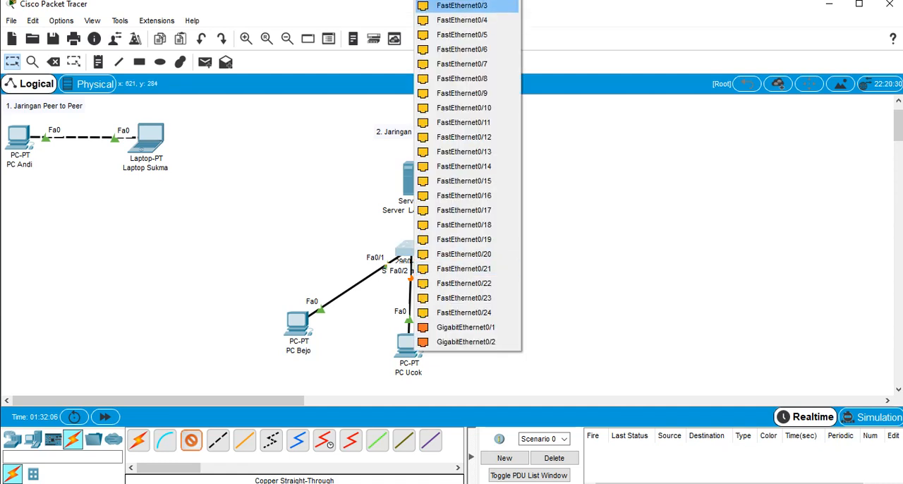
click(462, 5)
Move the client-server laptop farther out and down from the switch, and raise the server slightly
mouse_move(548, 316)
mouse_down()
mouse_move(532, 300)
mouse_move(426, 333)
mouse_up()
drag(480, 319, 518, 335)
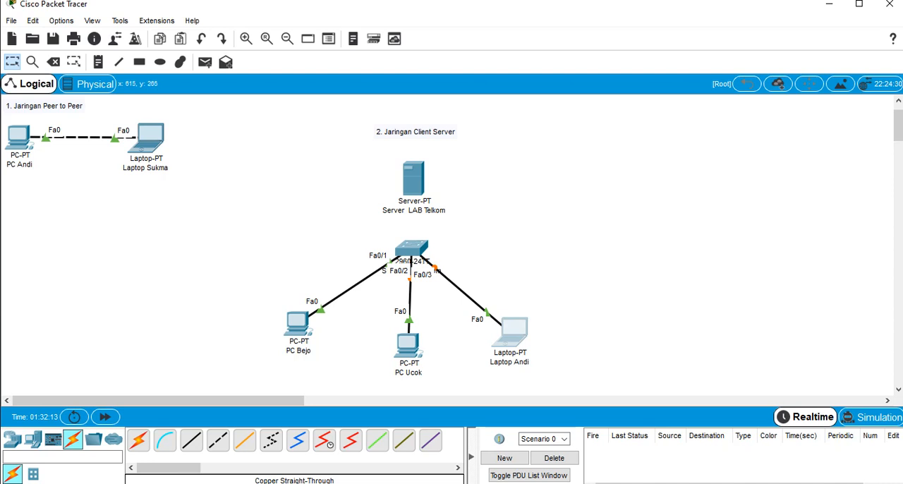
click(379, 346)
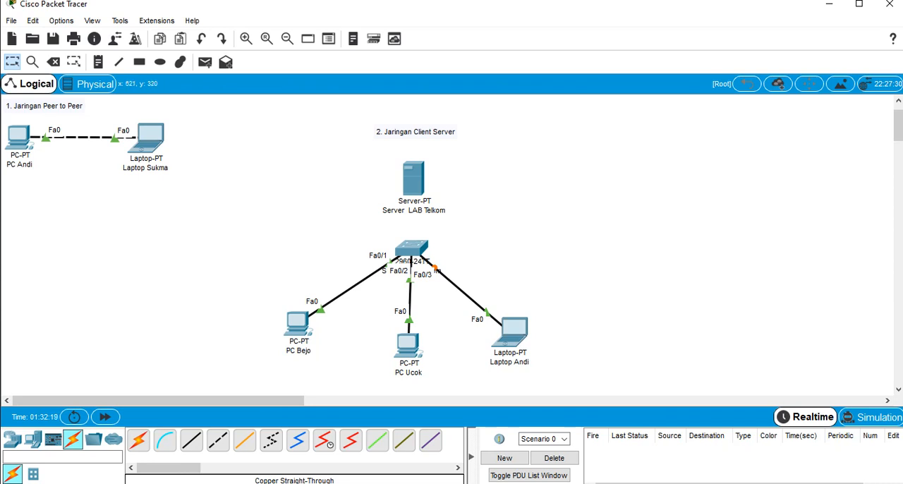
drag(413, 177, 412, 170)
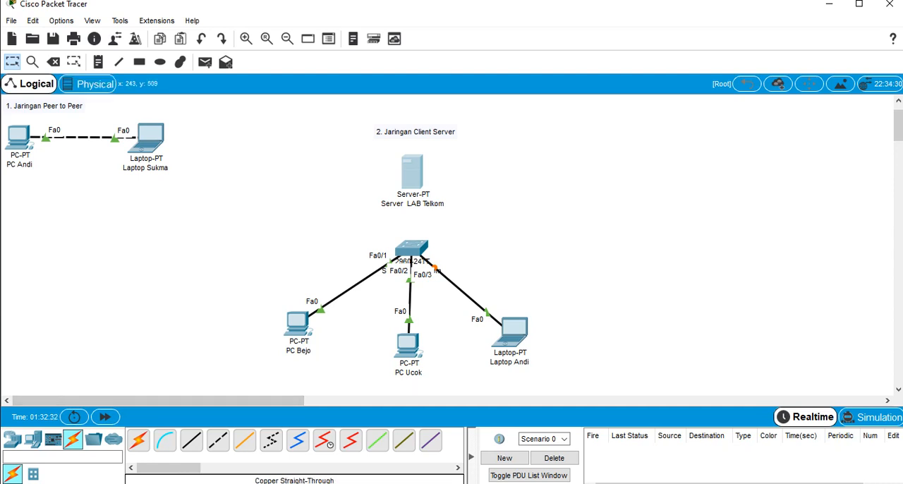
Connect the switch's FastEthernet0/4 port to the server's FastEthernet0 port with a Copper Straight-Through cable, and lower the switch slightly
click(191, 439)
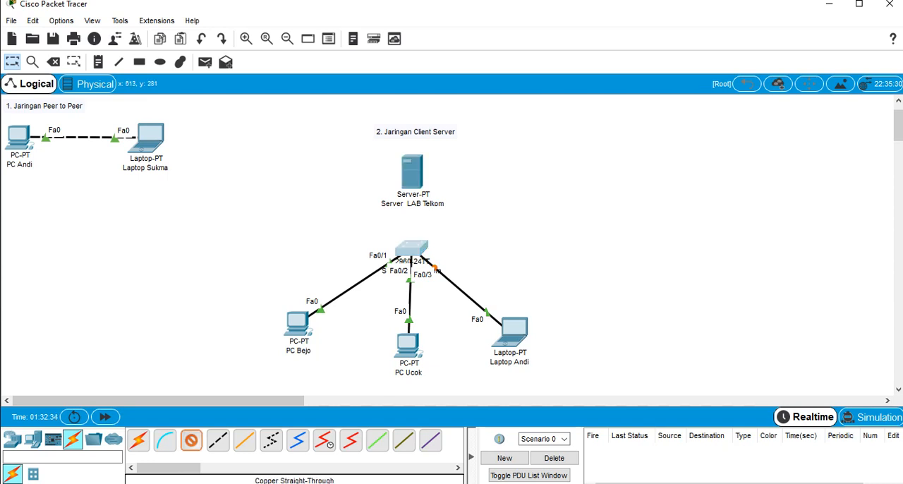
click(411, 249)
click(452, 5)
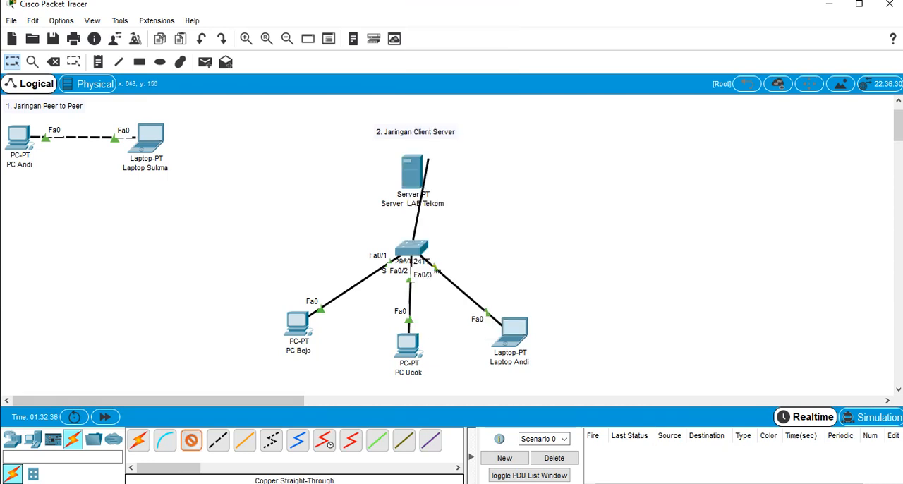
click(412, 184)
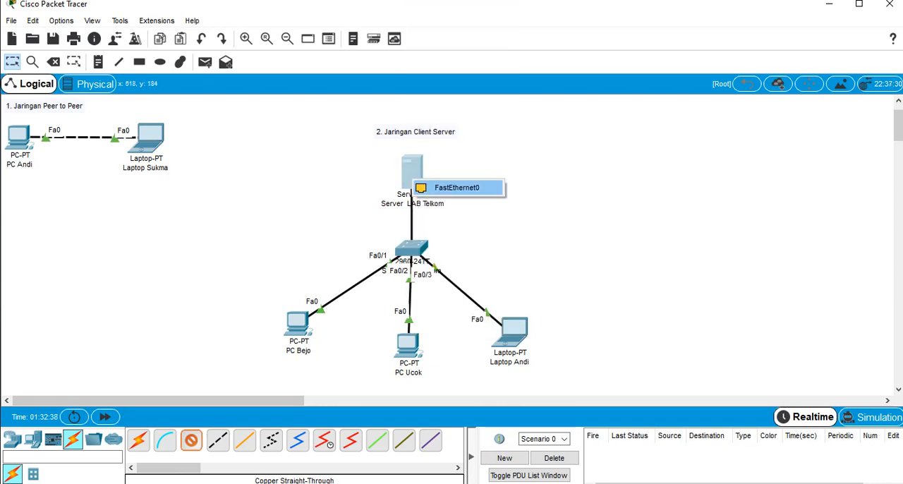
click(437, 187)
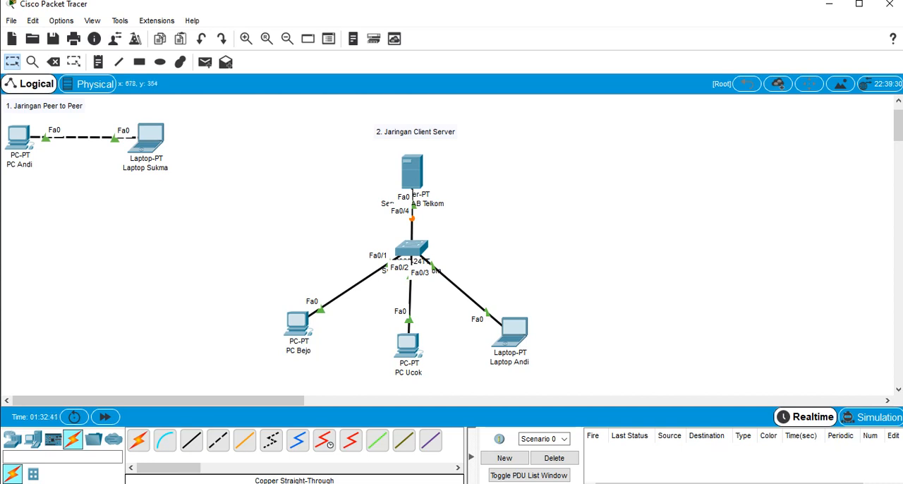
drag(411, 248, 410, 267)
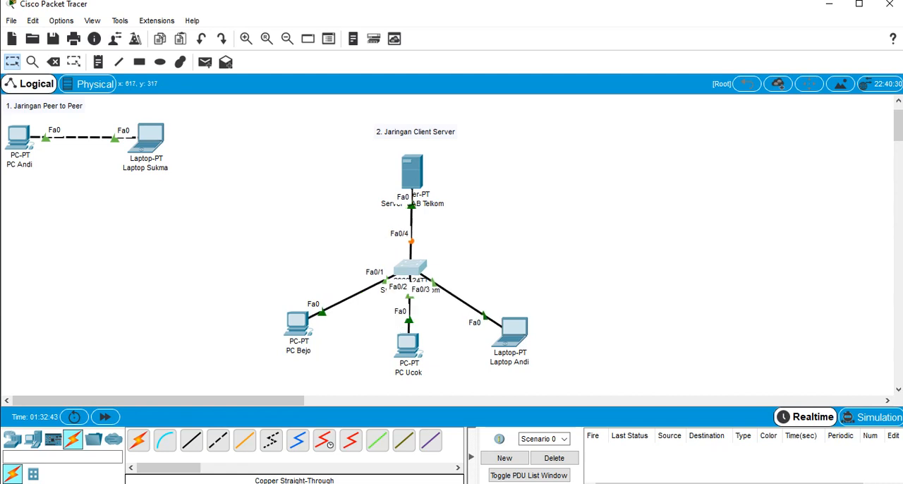
Examine the IP configuration of the leftmost client PC without changing it
mouse_move(293, 317)
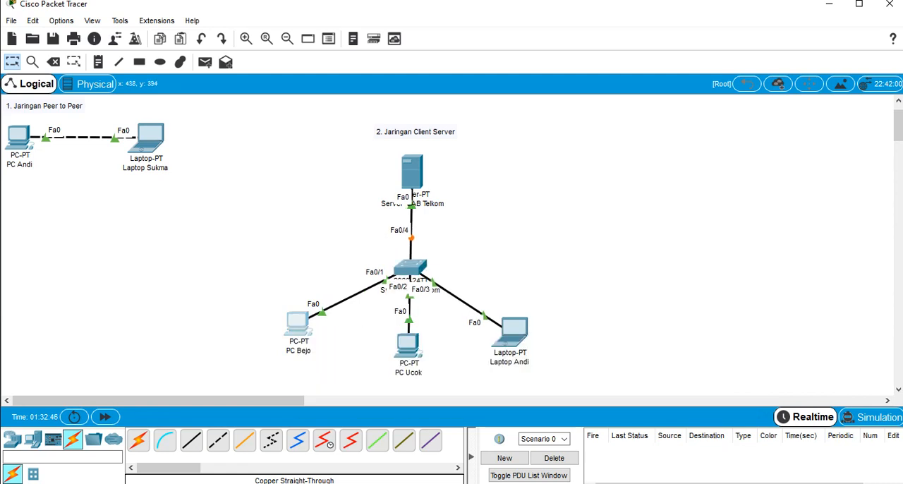
click(298, 324)
click(278, 82)
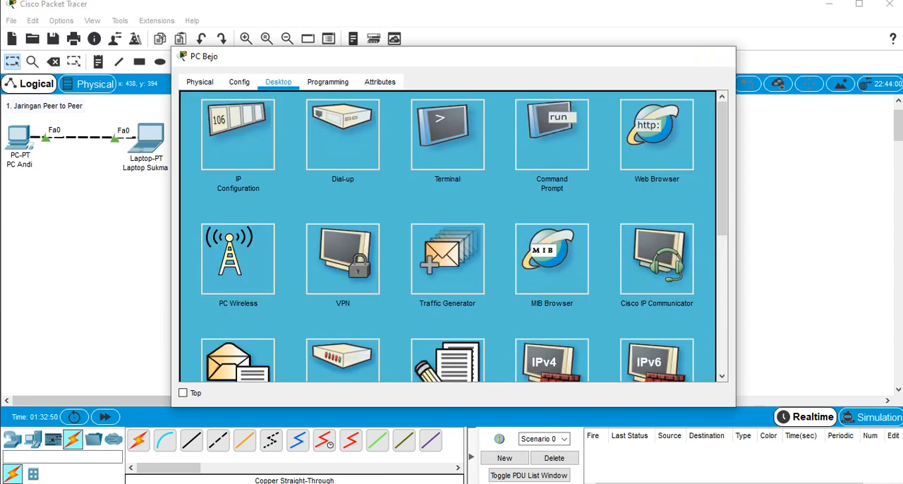
click(719, 56)
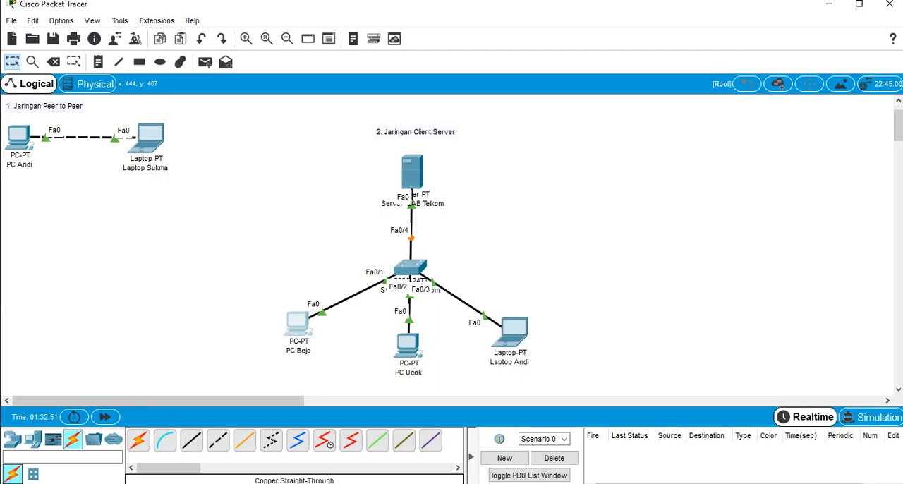
click(298, 323)
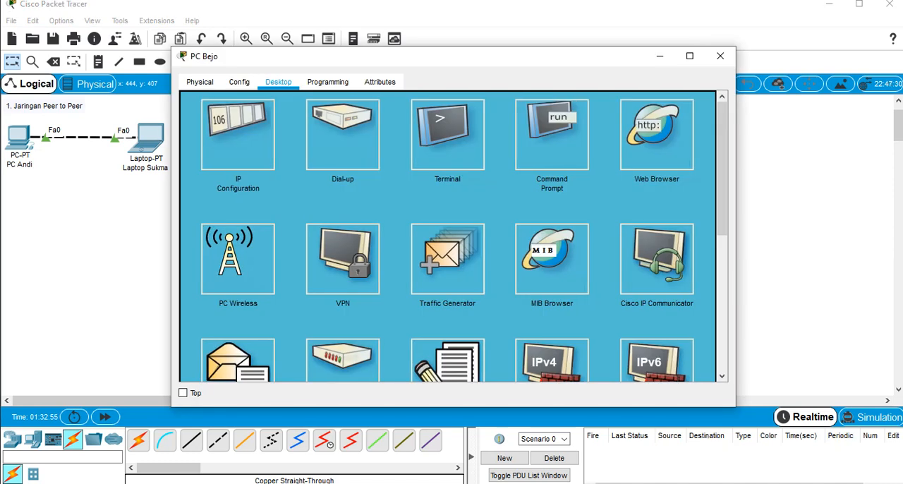
click(238, 134)
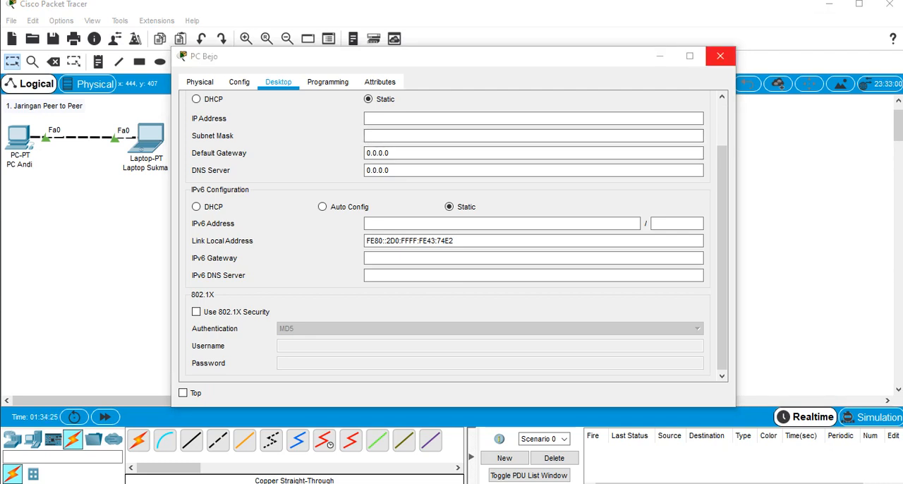
click(719, 56)
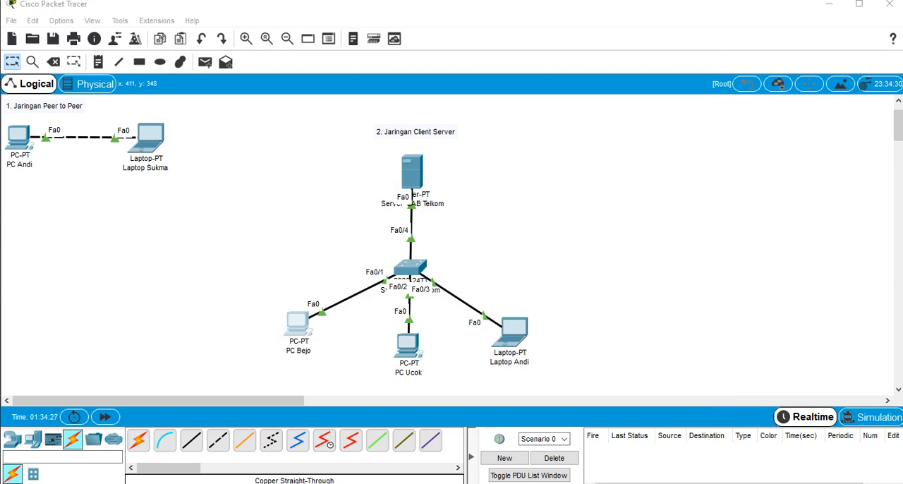
Realign the two client PCs and the laptop into a nearly level row below the switch
drag(298, 324, 309, 335)
drag(409, 345, 407, 342)
drag(509, 333, 501, 340)
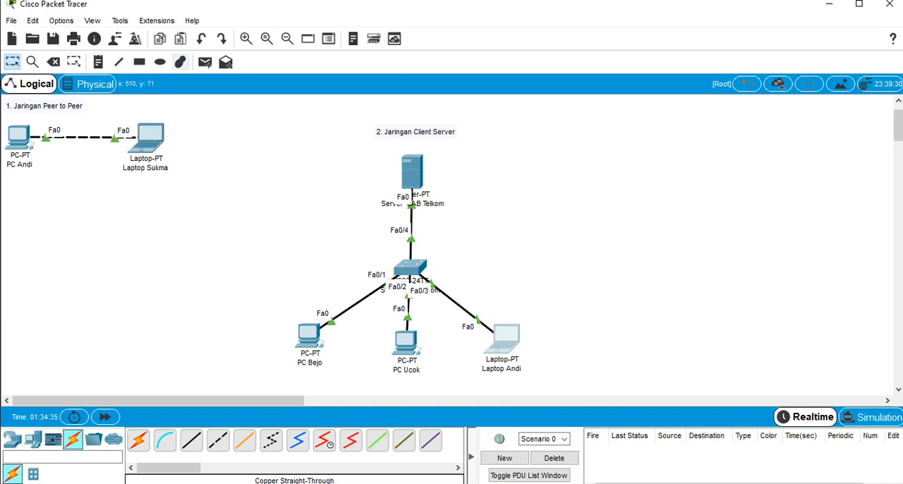
Add the text note "IP Class B" beside the "2. Jaringan Client Server" heading and shift it slightly lower
click(98, 61)
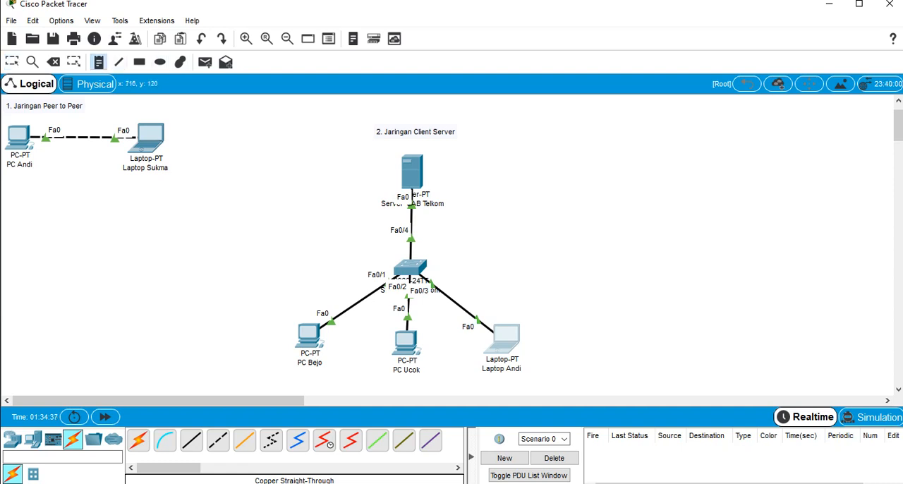
click(473, 133)
text(IP)
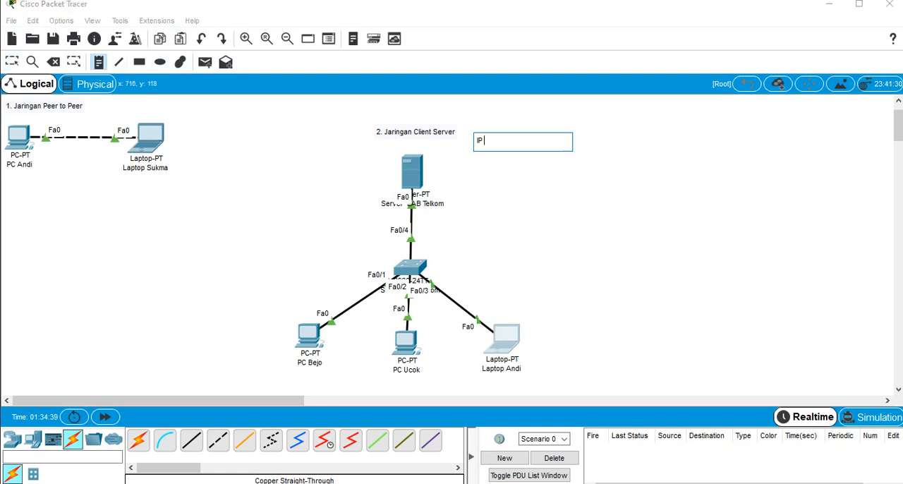
text( Class B)
key(Escape)
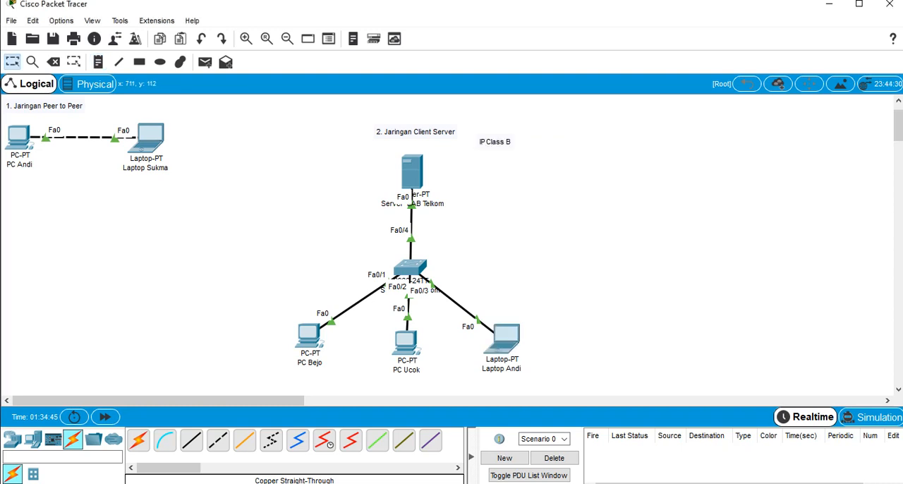
mouse_move(473, 128)
mouse_down()
mouse_move(496, 153)
mouse_move(522, 153)
mouse_move(496, 151)
mouse_up()
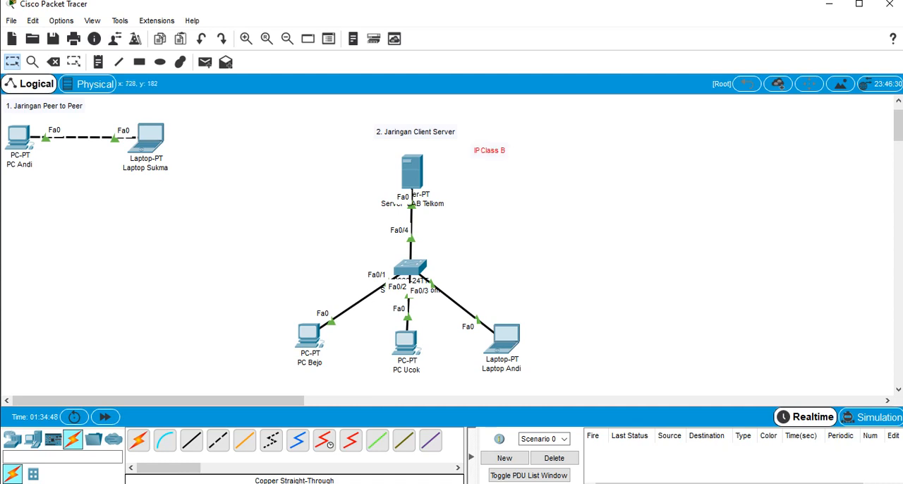
click(491, 150)
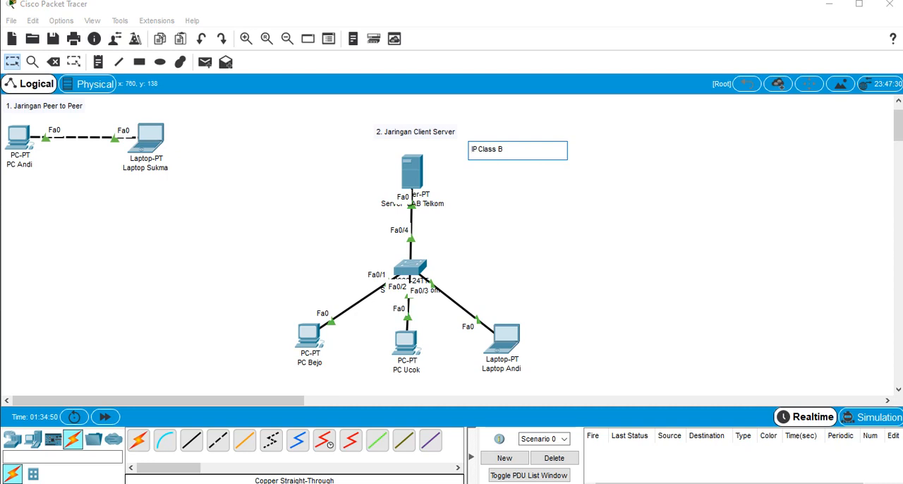
click(119, 64)
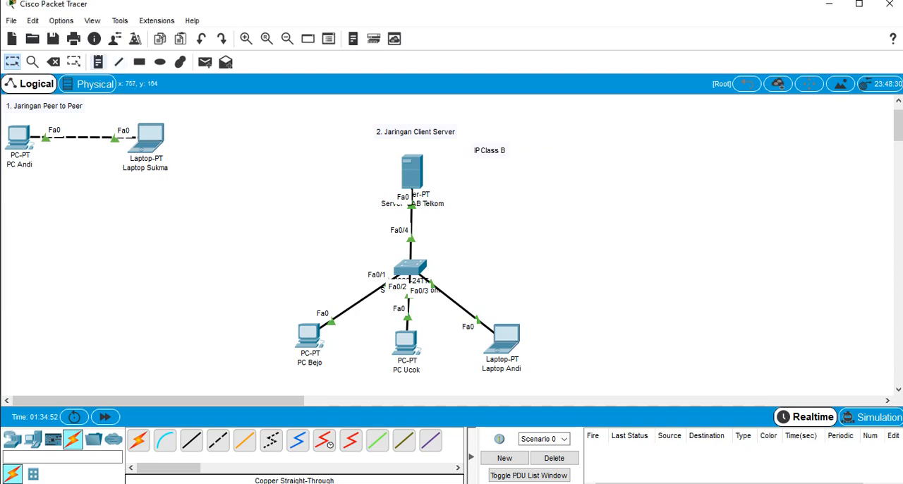
Add a text note reading "172./25" below the "IP Class B" note
click(99, 63)
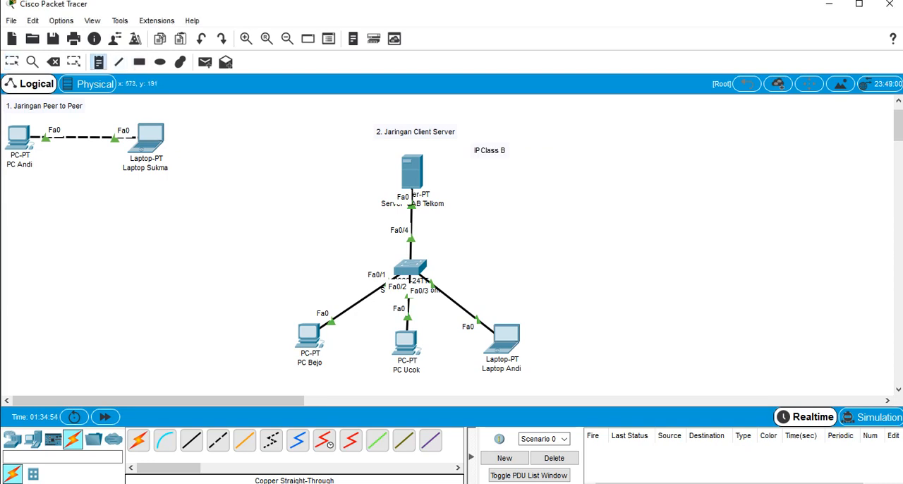
click(485, 165)
text(25)
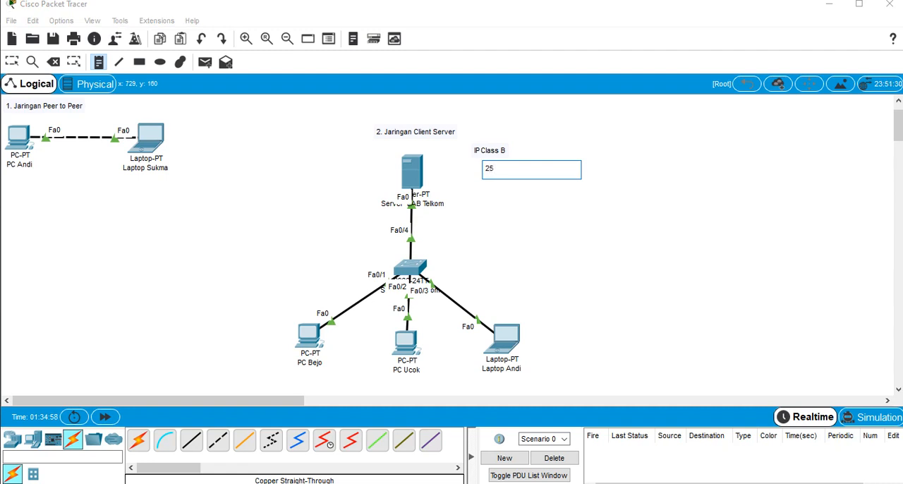
text(/)
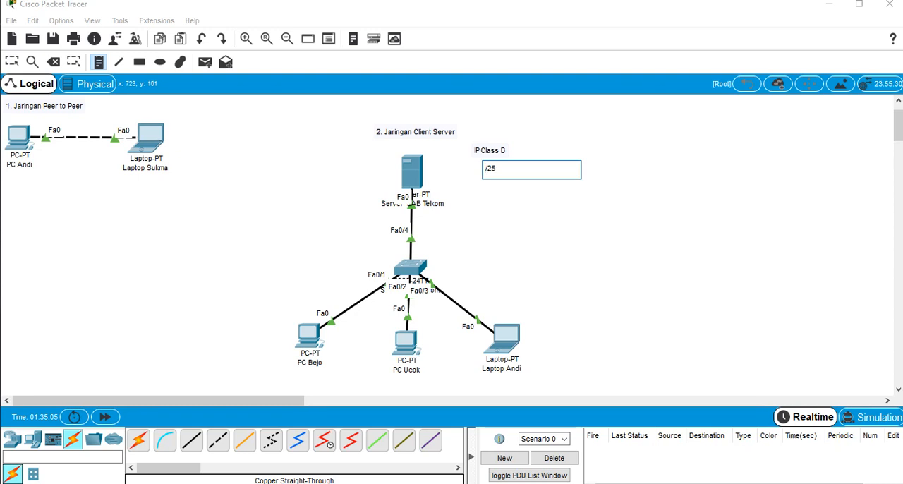
text(172.)
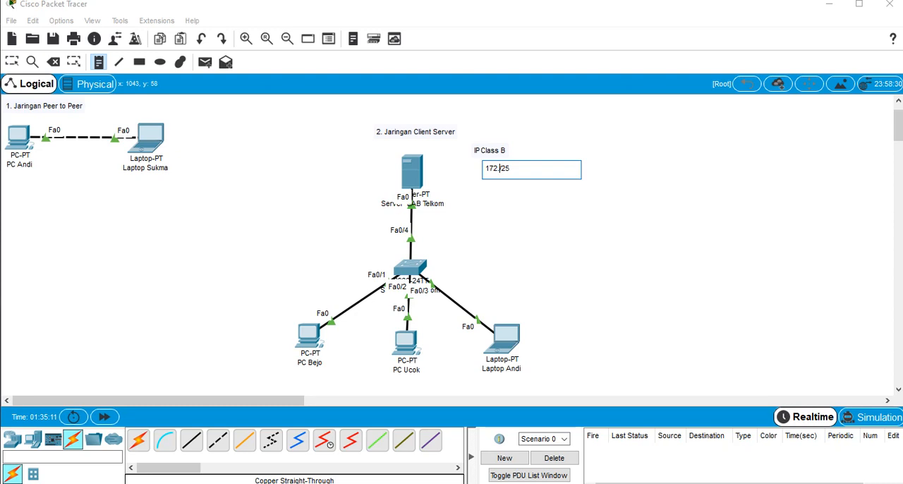
key(Escape)
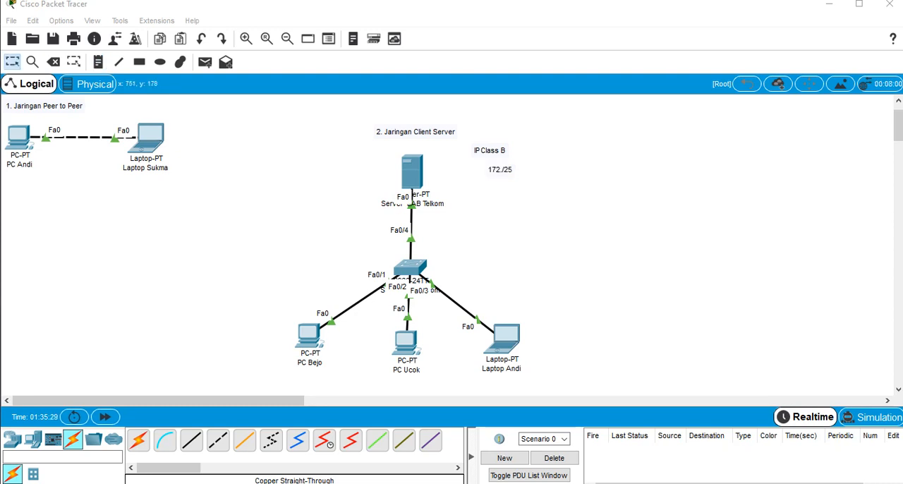
Complete the network address in the note below "IP Class B" so it reads "172.16.0.0 /25"
click(498, 170)
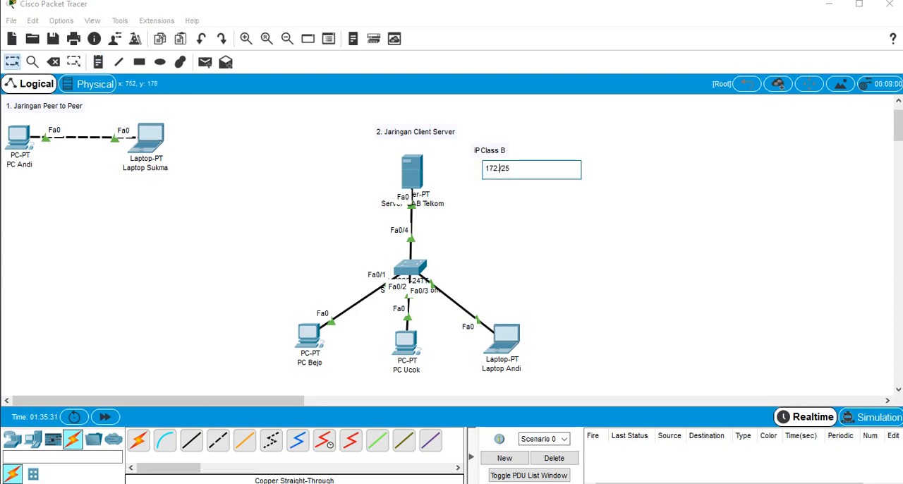
text(16.0.0)
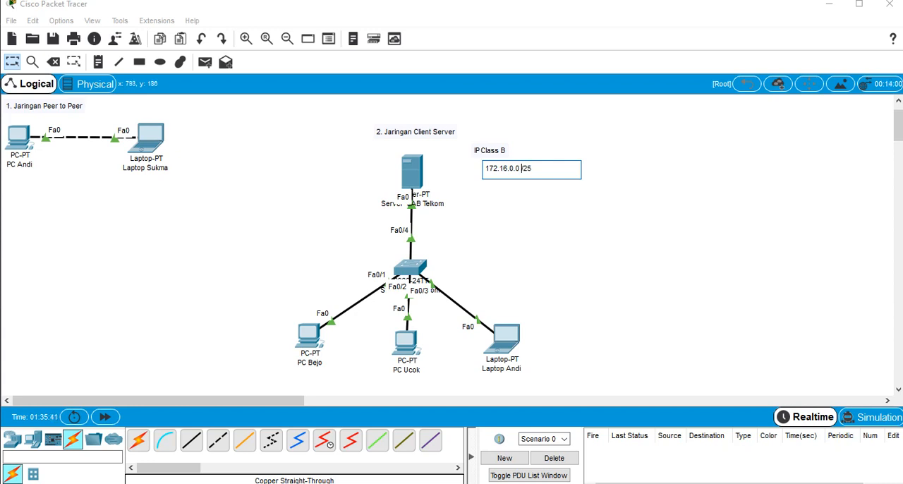
key(shift+Left)
key(shift+Left)
key(shift+Left)
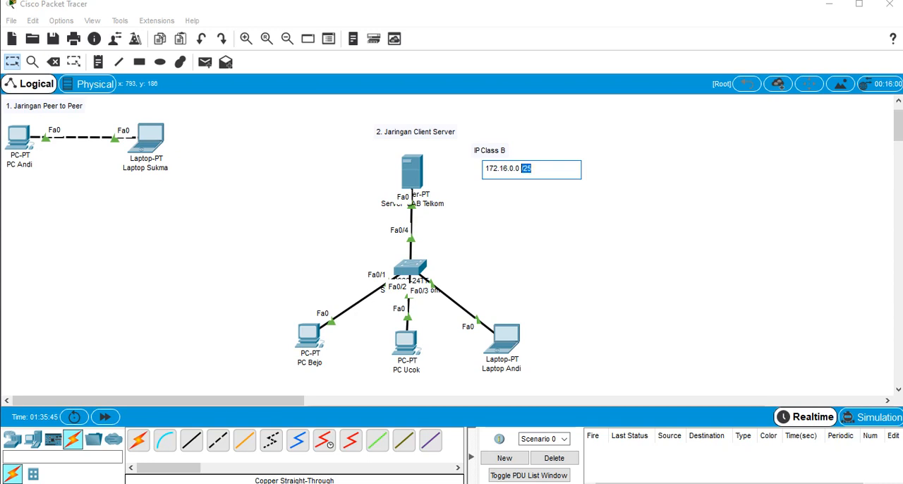
key(Right)
key(shift+Left)
key(shift+Left)
key(shift+Left)
click(494, 204)
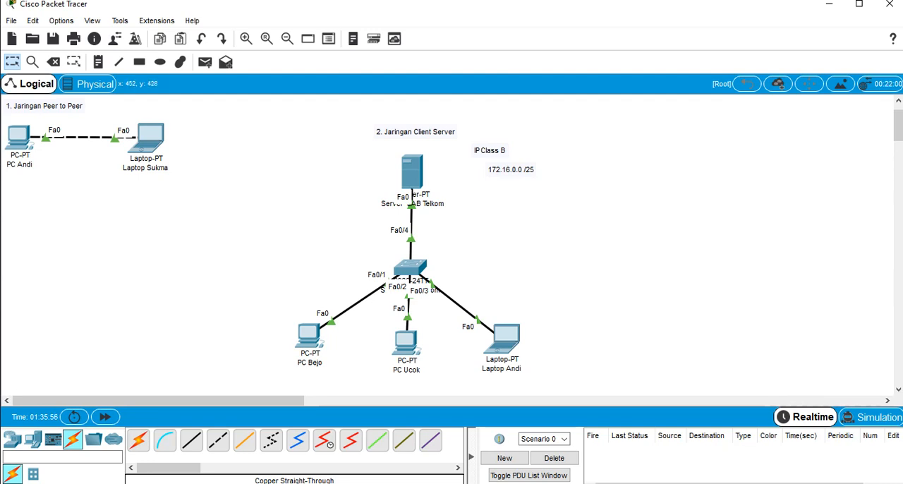
Open the leftmost client PC's IP configuration and set its static IPv4 address to 172.16.0.1
mouse_move(307, 336)
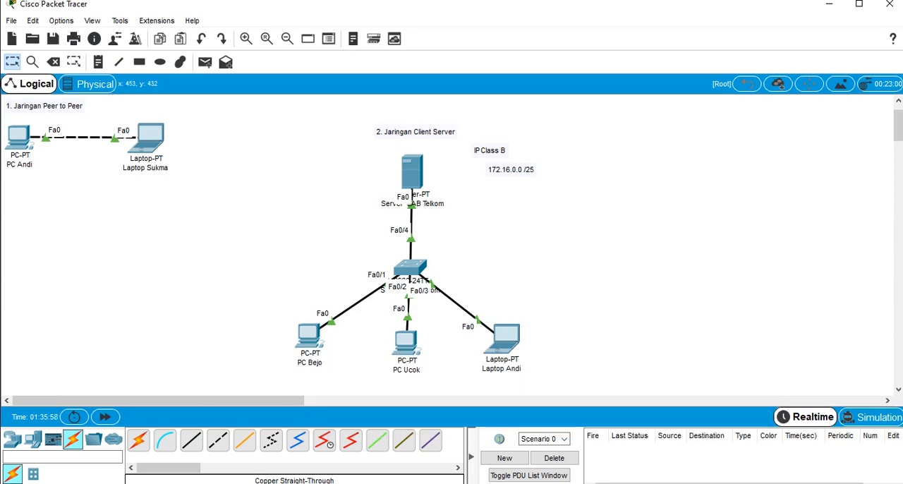
click(309, 336)
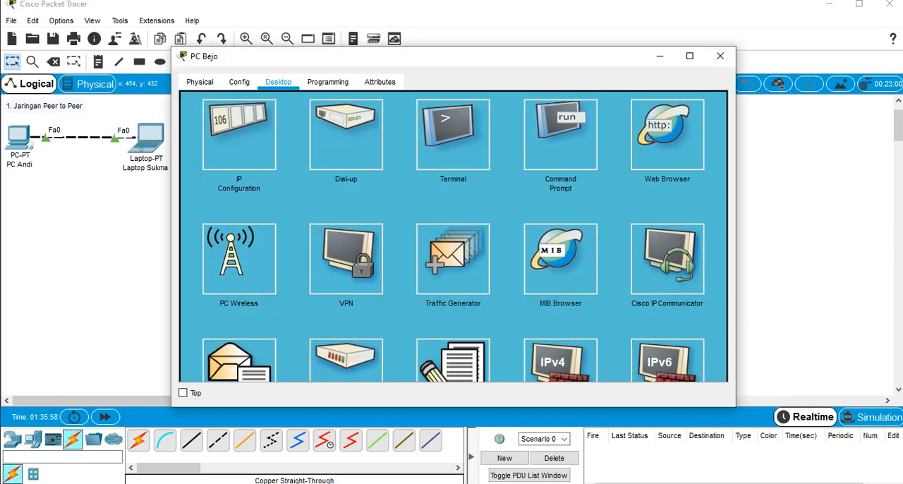
click(238, 136)
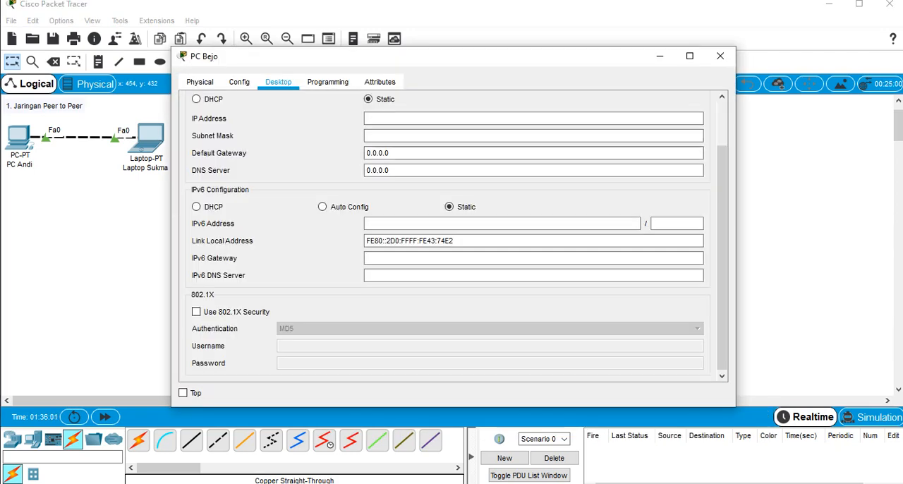
click(437, 118)
text(172)
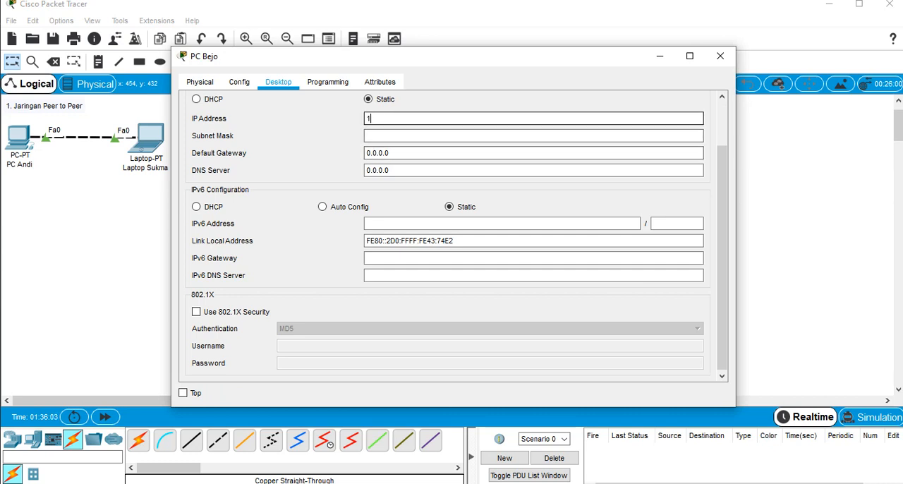
text(.16.0.1)
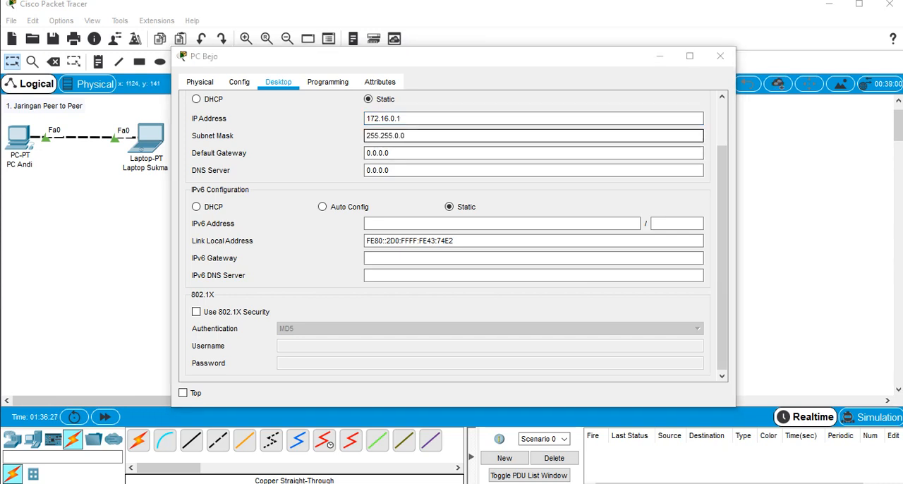
Set the leftmost client PC's subnet mask to 255.255.255.128
click(407, 136)
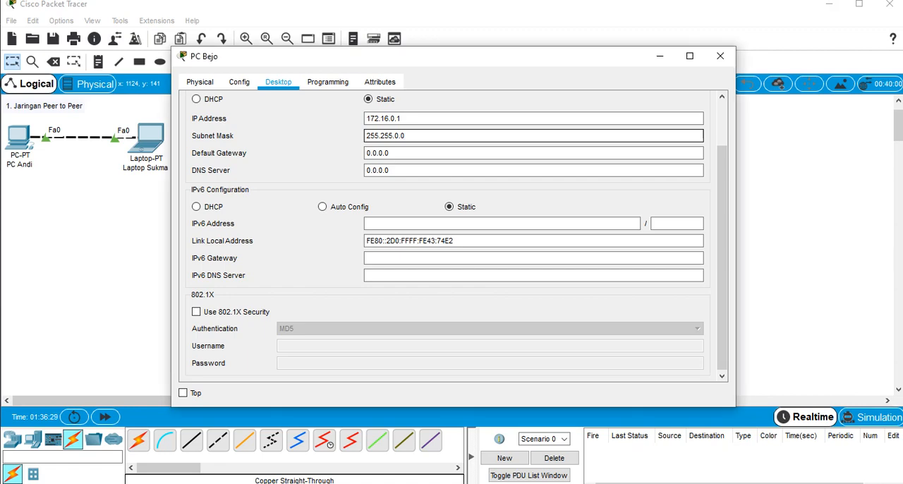
drag(463, 64, 560, 61)
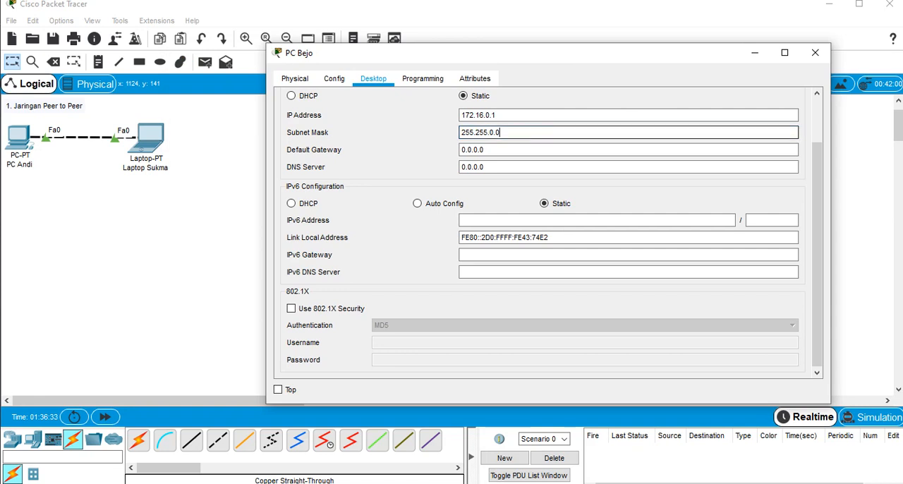
key(Left)
key(Left)
key(BackSpace)
text(2)
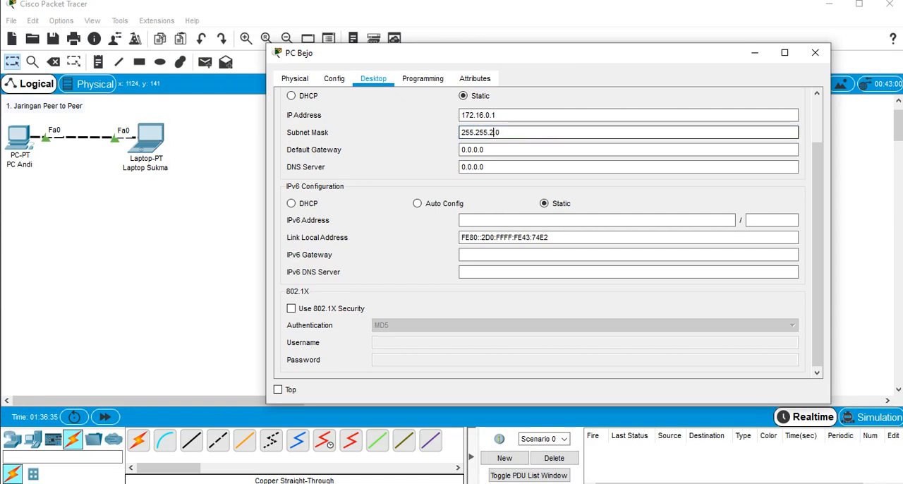
text(55)
key(Delete)
text(128)
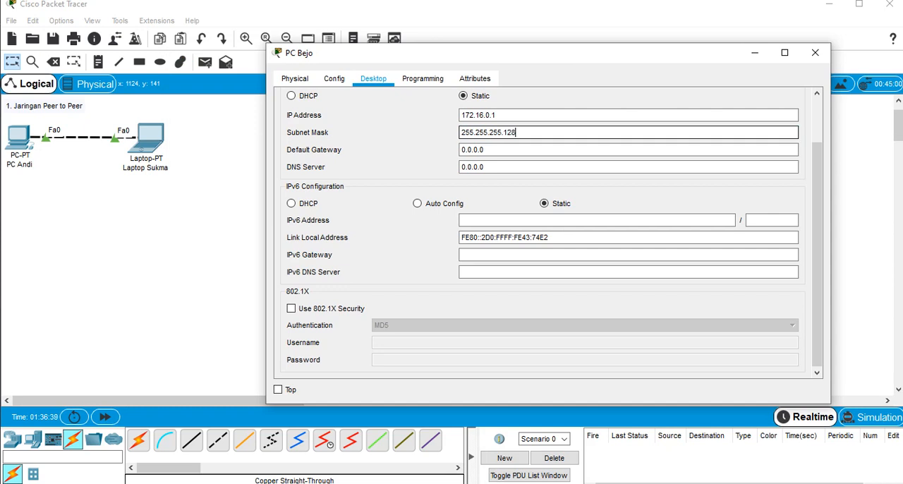
key(Tab)
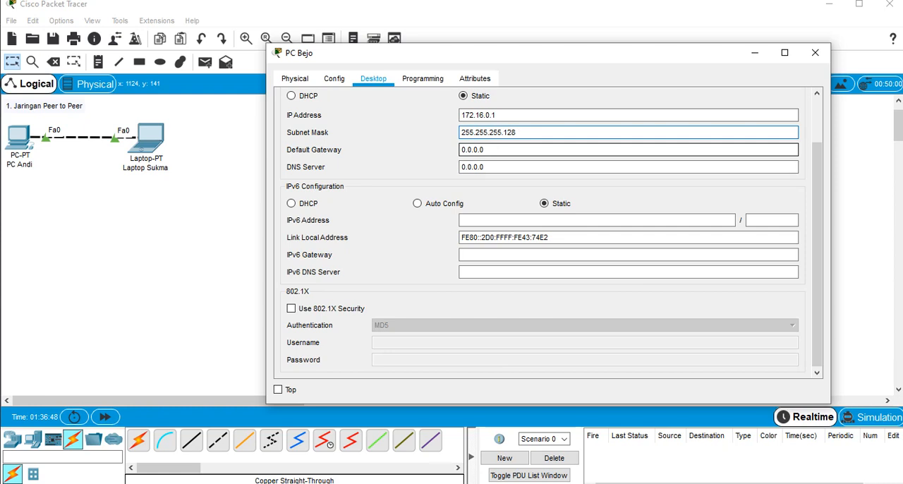
Replace the leftmost client PC's default gateway with an address beginning with 172.16
click(486, 149)
key(ctrl+a)
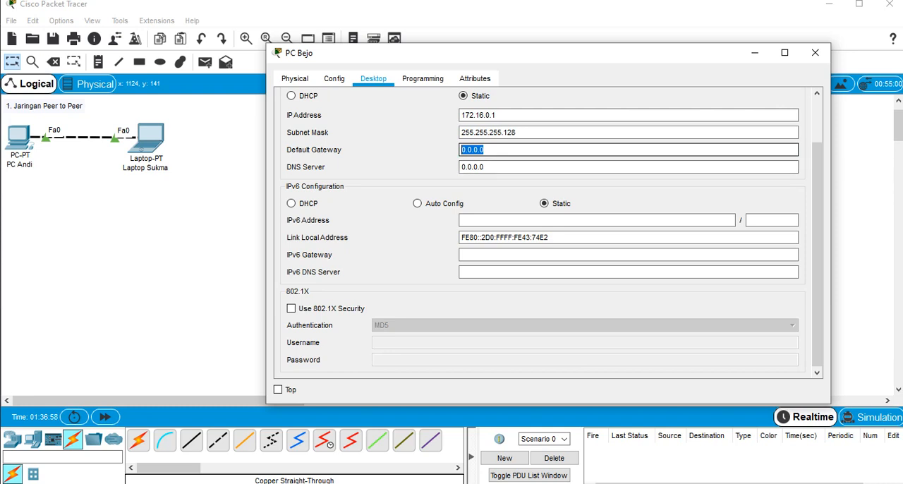
text(172.16.)
key(BackSpace)
key(BackSpace)
text(2)
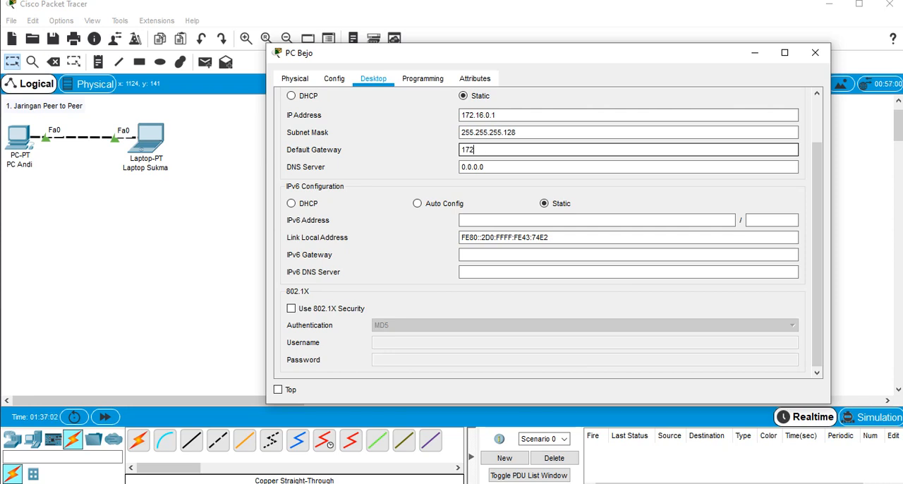
text(.16.0.5)
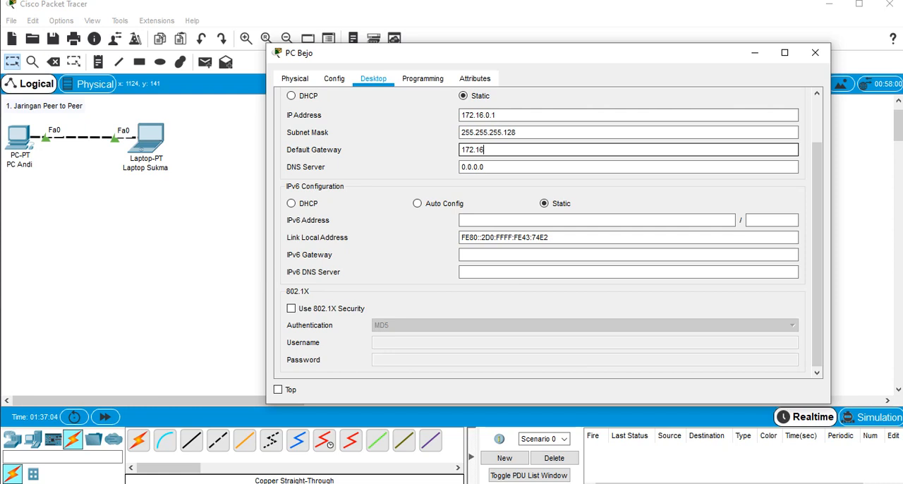
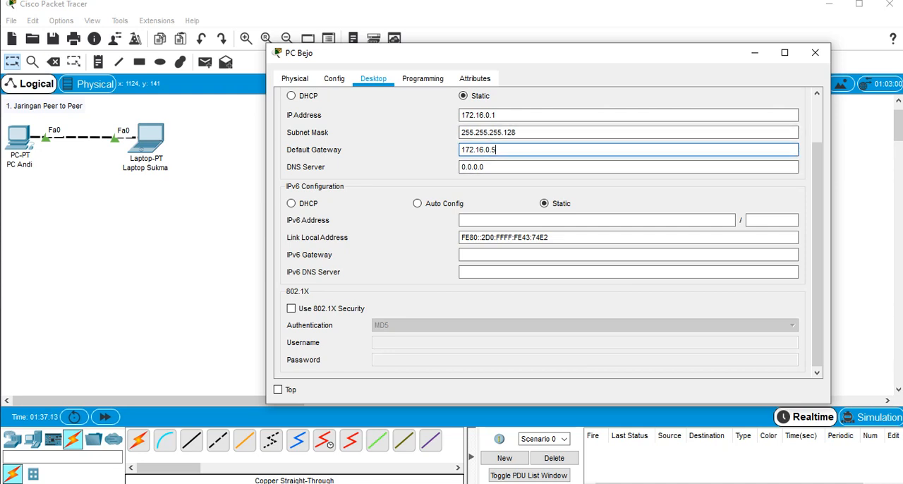
Review the leftmost client PC's IP address, subnet mask and default gateway, and close its configuration window
drag(518, 132, 460, 132)
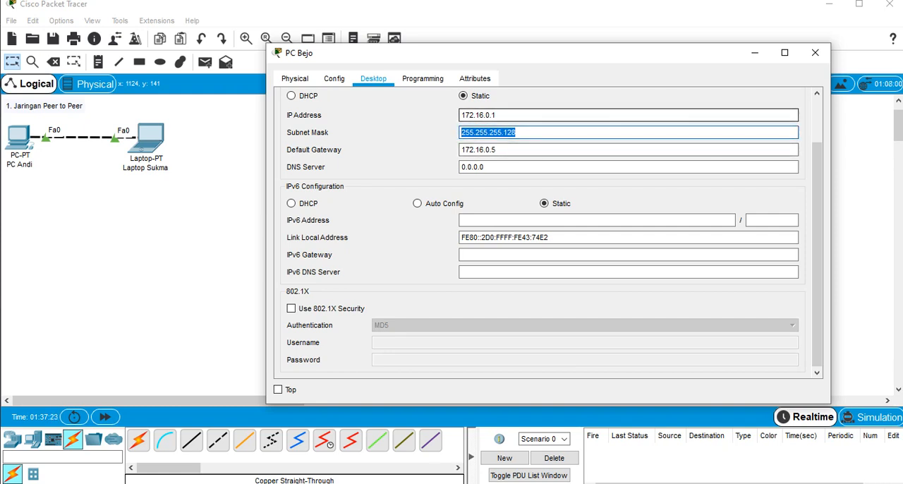
drag(499, 115, 460, 115)
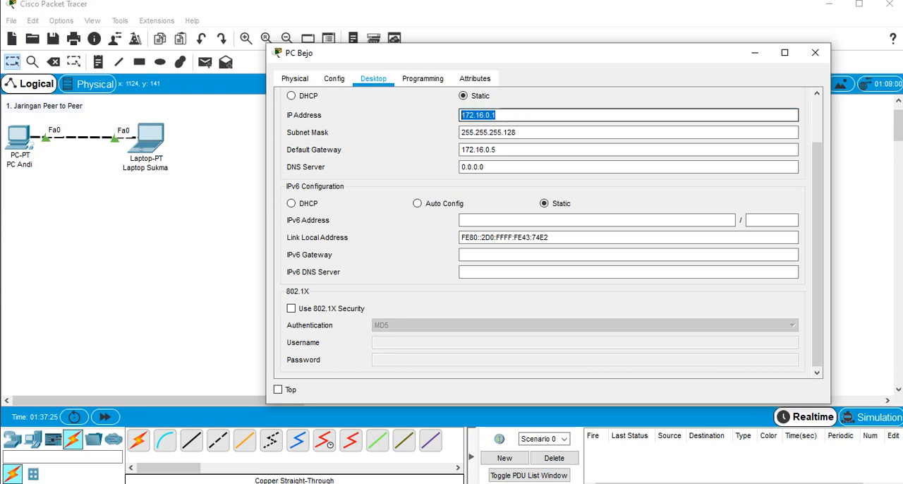
click(499, 116)
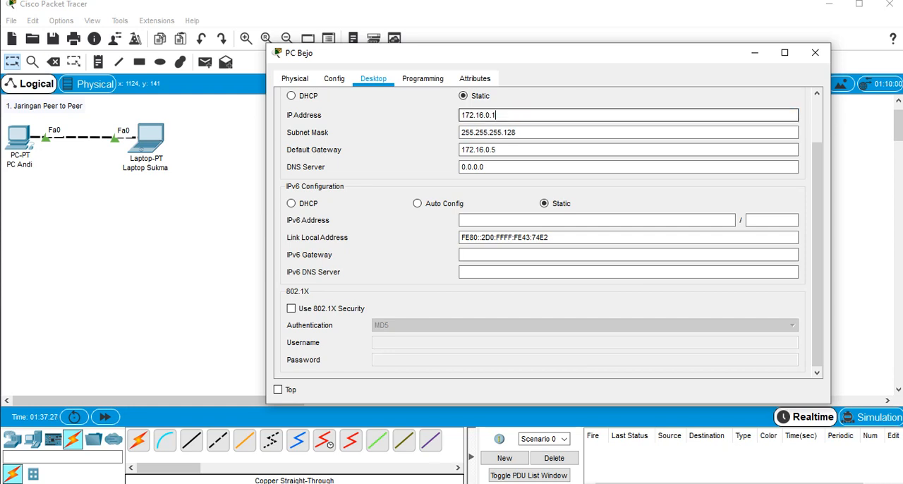
drag(497, 115, 460, 115)
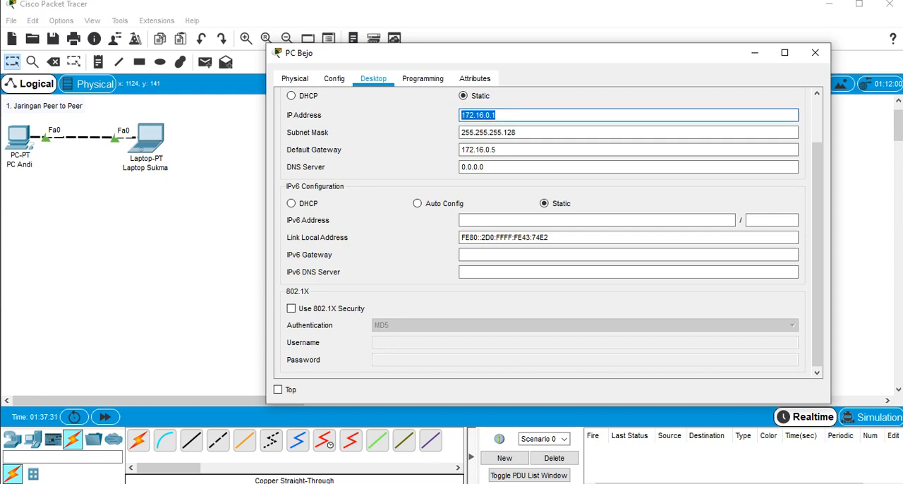
drag(497, 115, 474, 115)
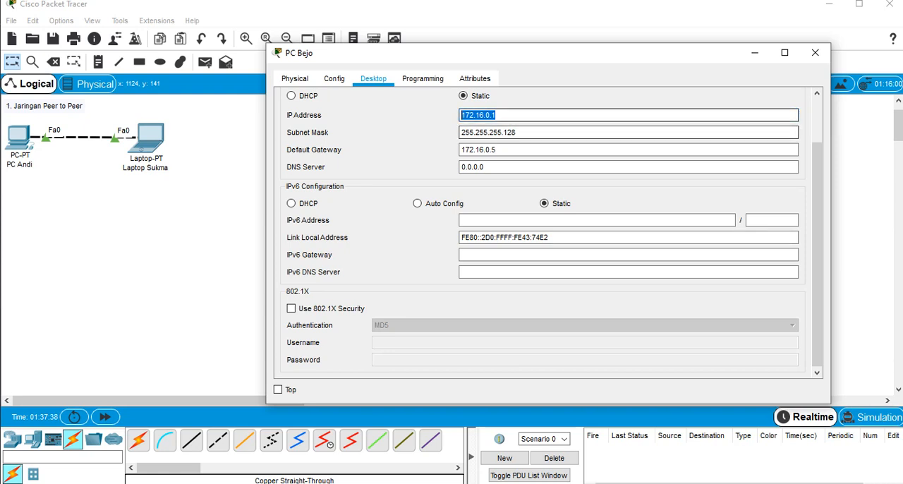
click(496, 150)
click(497, 115)
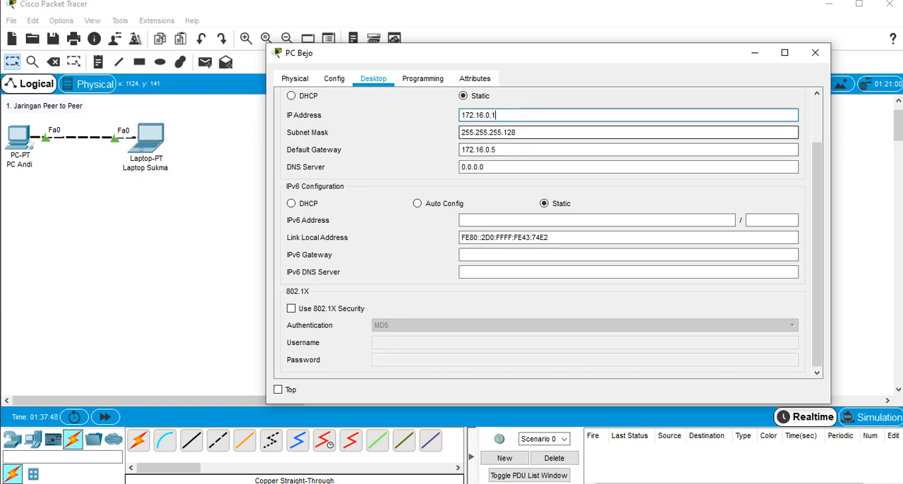
double_click(479, 115)
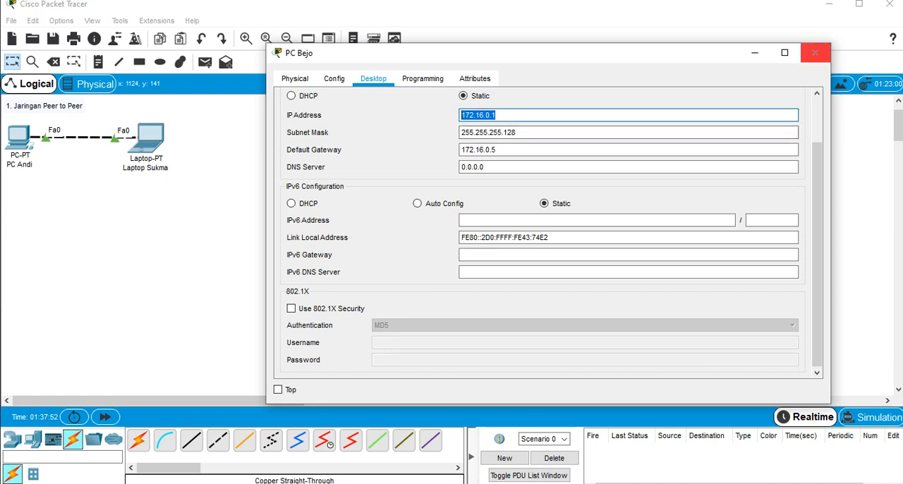
click(524, 115)
click(815, 52)
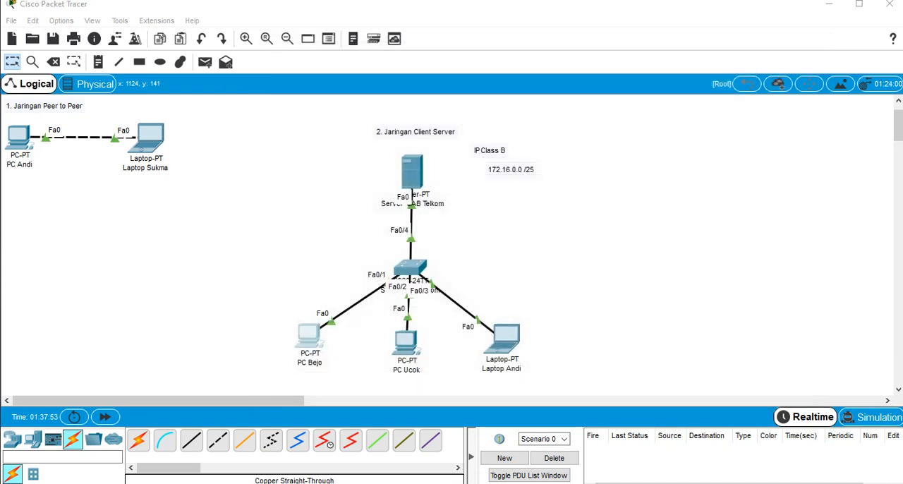
Open the middle client PC's IP configuration and set its static IPv4 address to 172.16.0.2
click(405, 343)
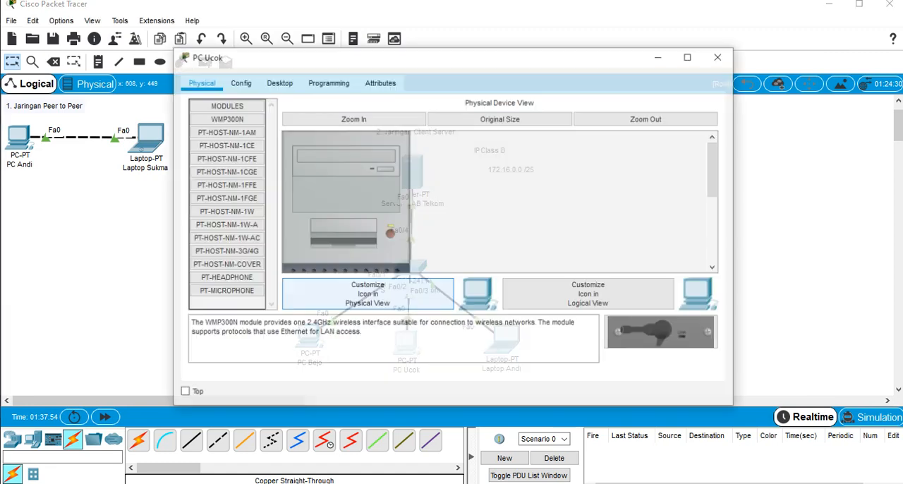
click(278, 83)
click(237, 134)
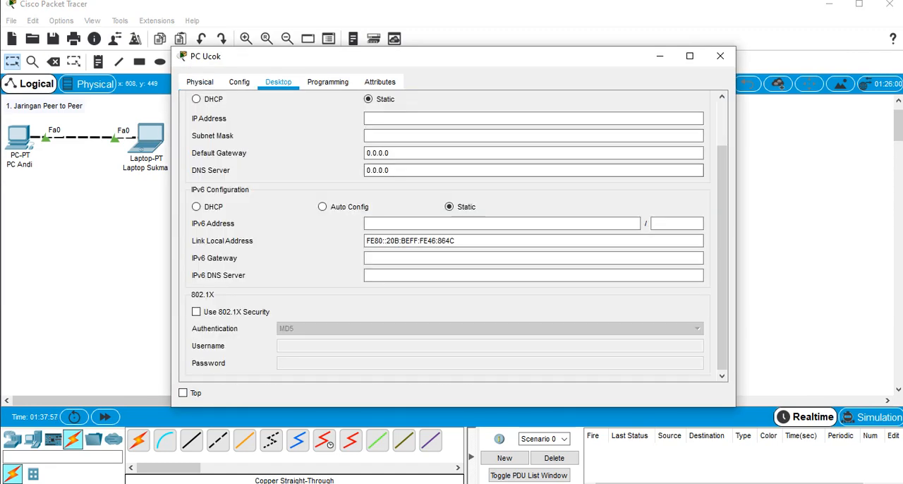
click(451, 119)
text(172)
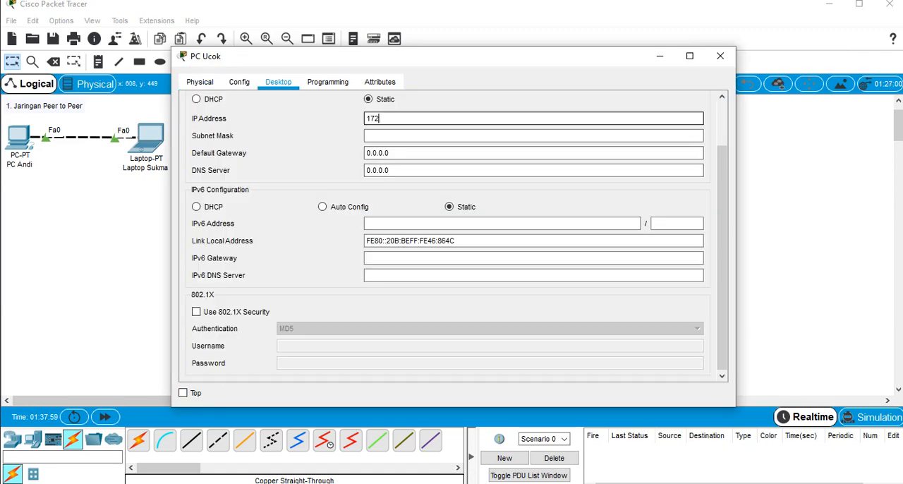
text(.16.0.2)
key(Tab)
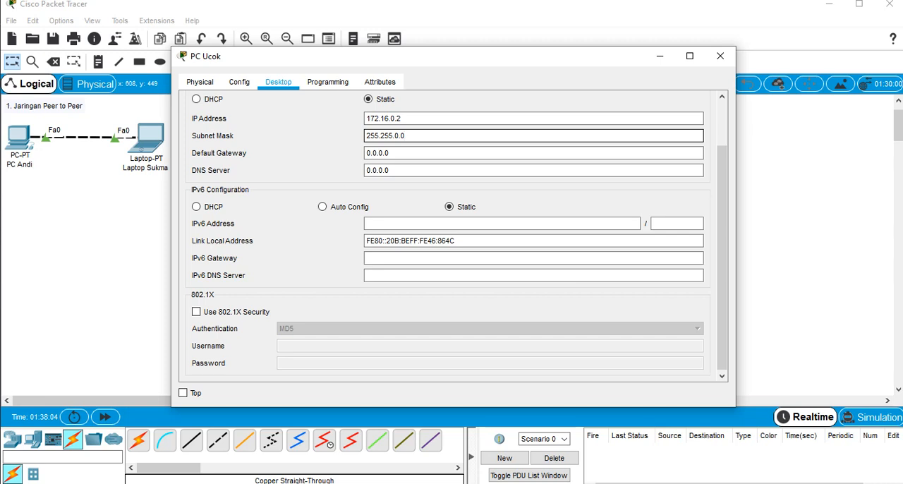
Set the middle client PC's subnet mask to 255.255.255.128
key(BackSpace)
key(BackSpace)
key(BackSpace)
text(255.128)
key(Tab)
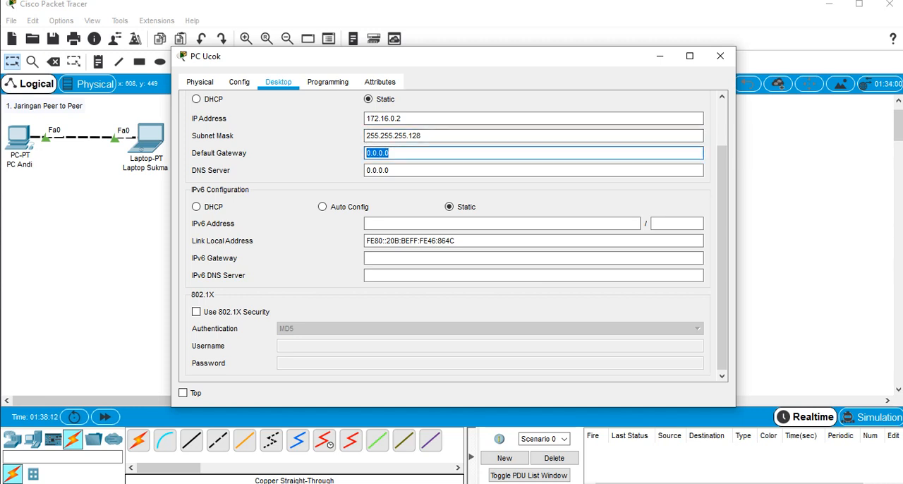
Set the middle client PC's default gateway to 172.16.0.5 and close its configuration window
text(192.1)
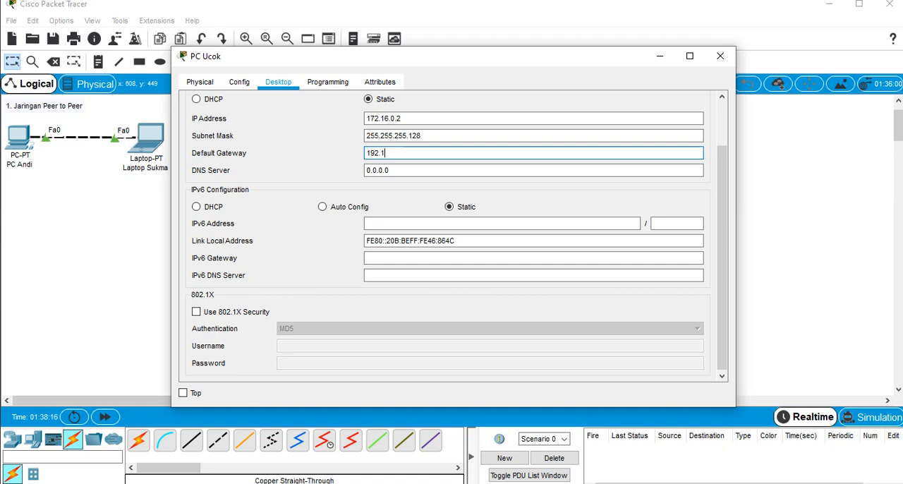
key(BackSpace)
key(BackSpace)
key(BackSpace)
key(BackSpace)
text(71)
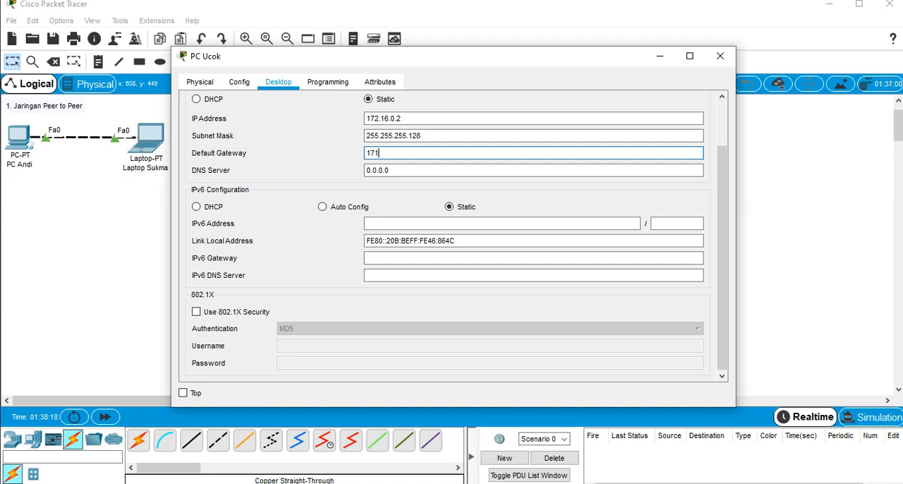
text(2.16)
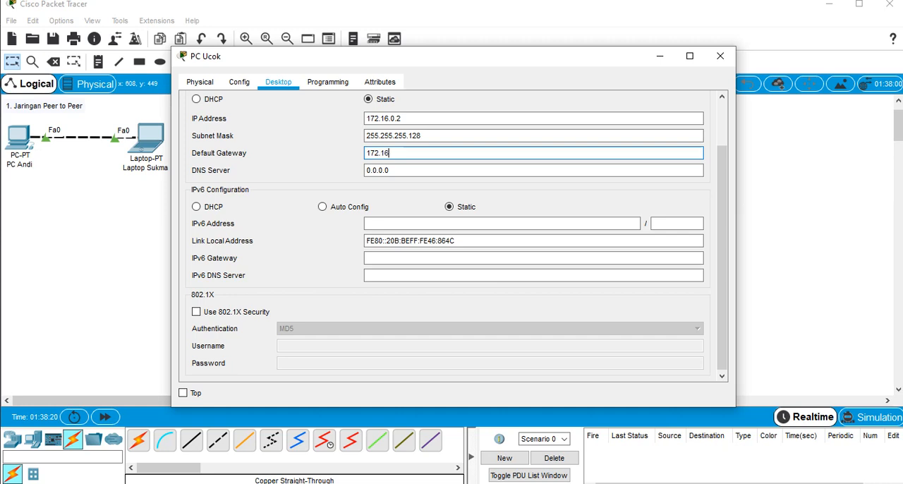
text(.0.5)
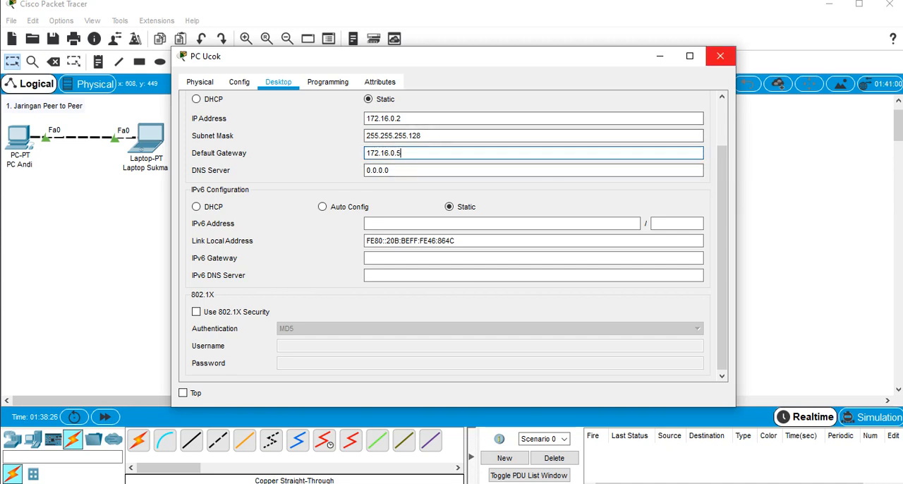
click(720, 56)
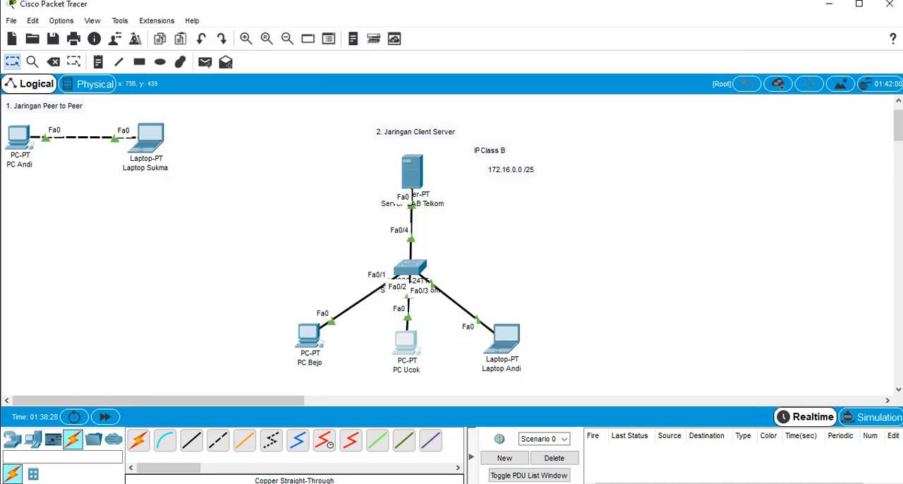
Open the IP configuration of the laptop in the client-server network and set its static IPv4 address to 172.16.0.3
click(503, 337)
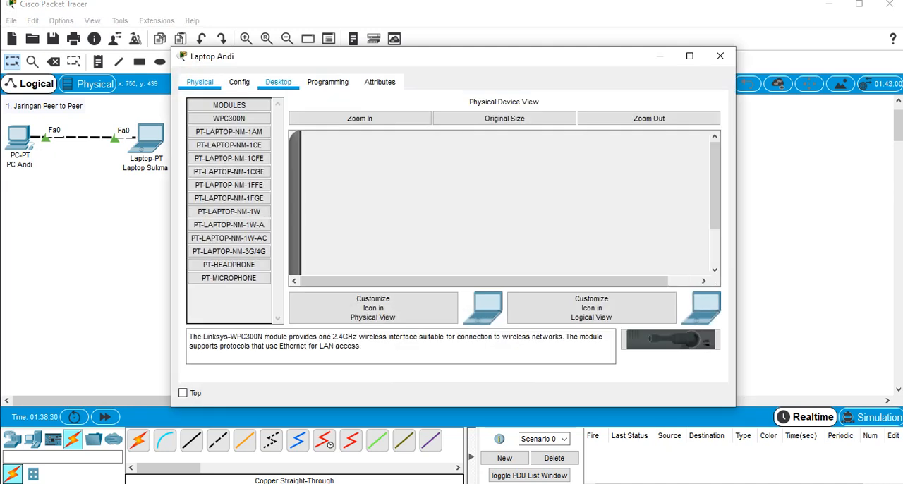
click(278, 82)
click(237, 136)
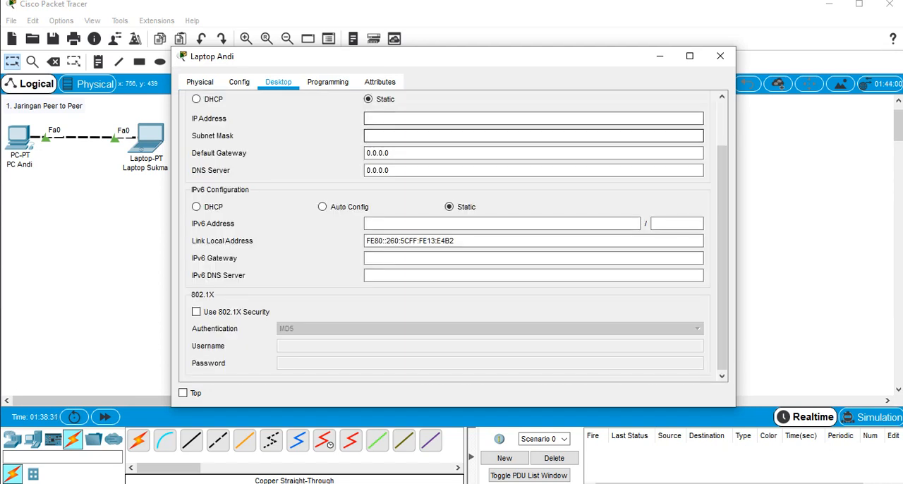
click(437, 119)
text(172.)
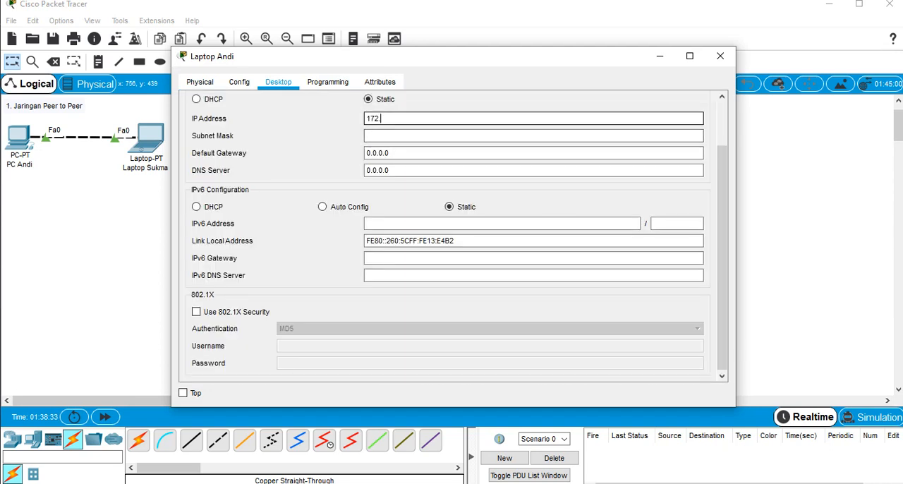
text(16.0.3)
key(Tab)
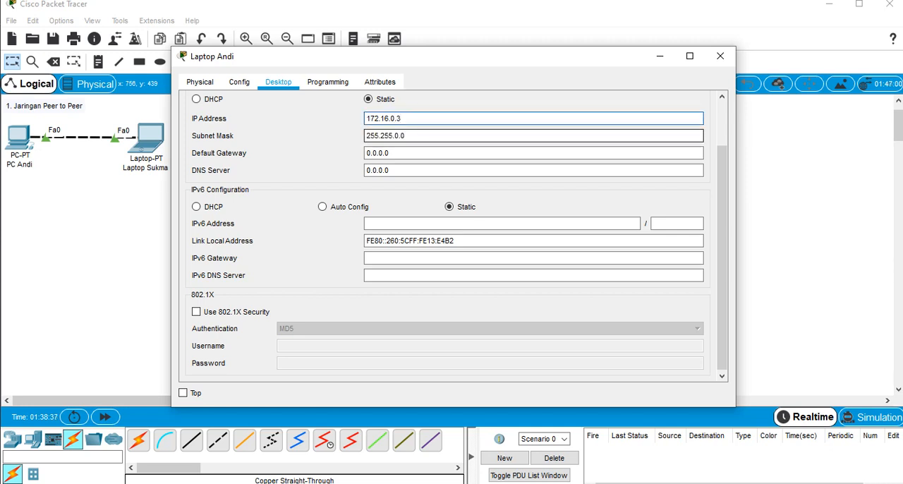
Set the client-server laptop's subnet mask to 255.255.255.128
key(BackSpace)
key(BackSpace)
key(BackSpace)
text(255)
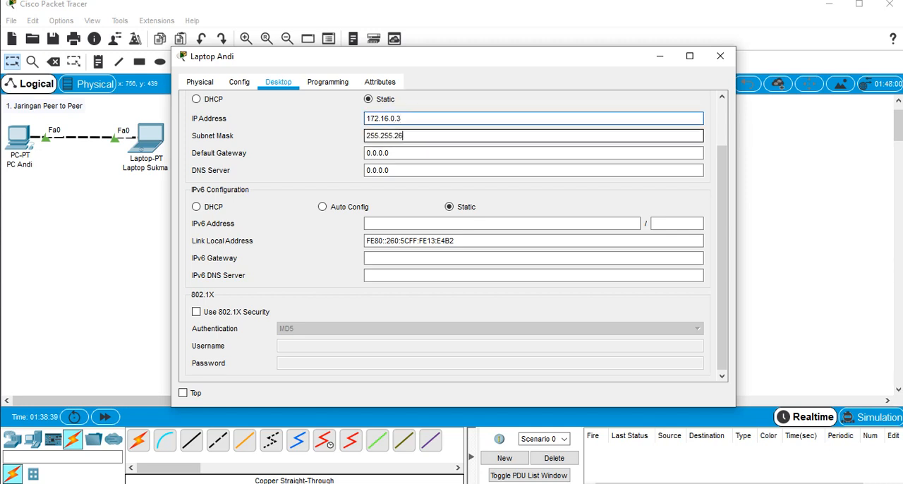
text(.128)
key(Tab)
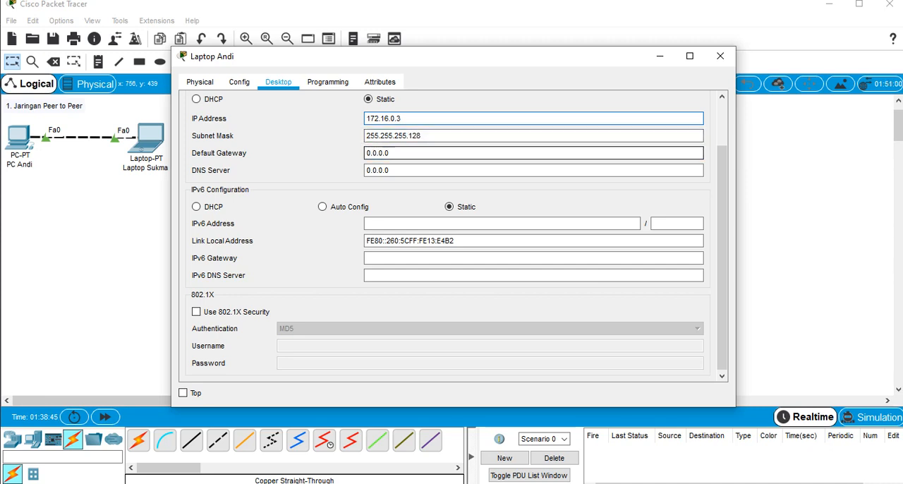
Set the client-server laptop's default gateway to 172.16.0.5 and close its configuration window
text(172)
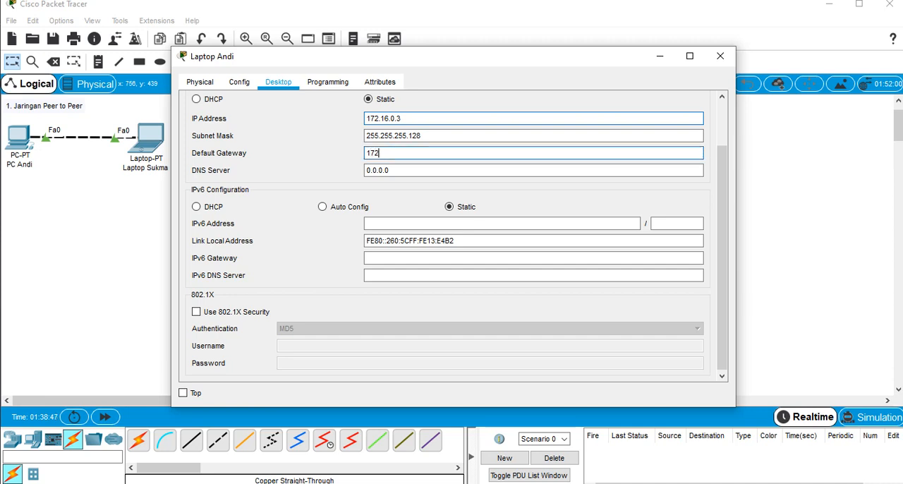
text(.16.)
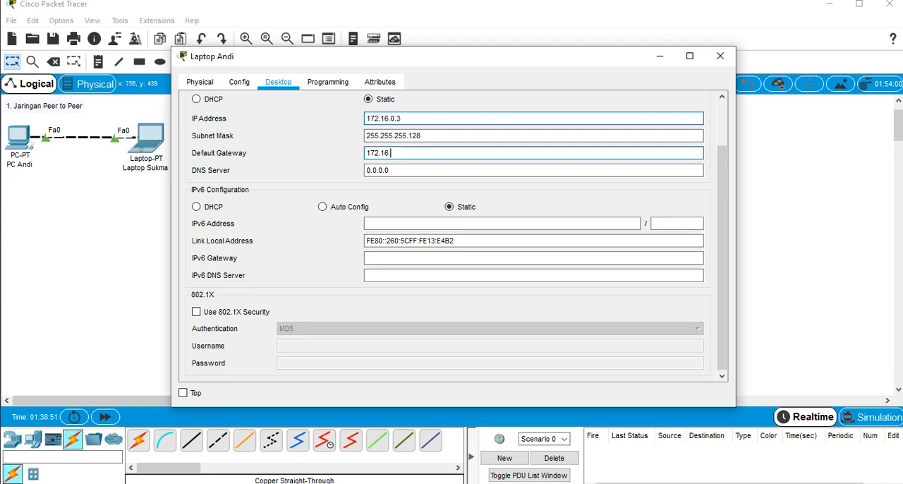
text(0.5)
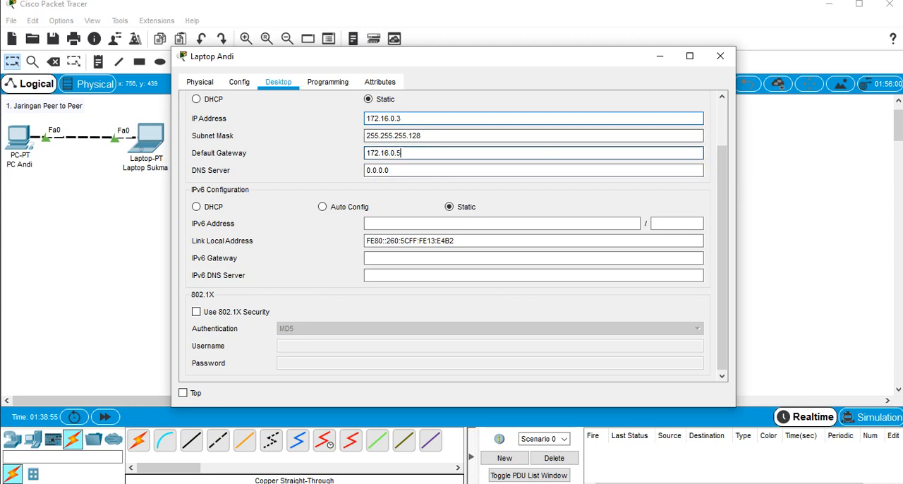
click(719, 55)
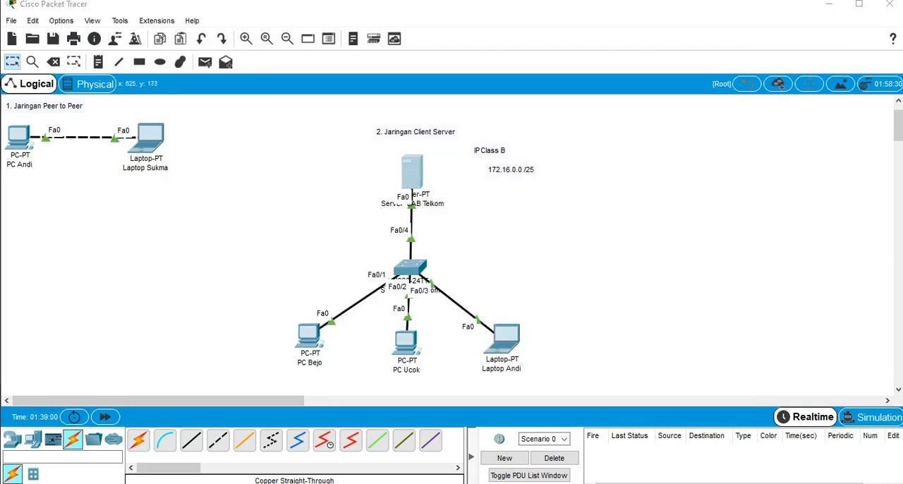
Open the IP configuration of Server LAB Telkom and set its static IPv4 address to 172.16.0.5
click(412, 173)
click(322, 82)
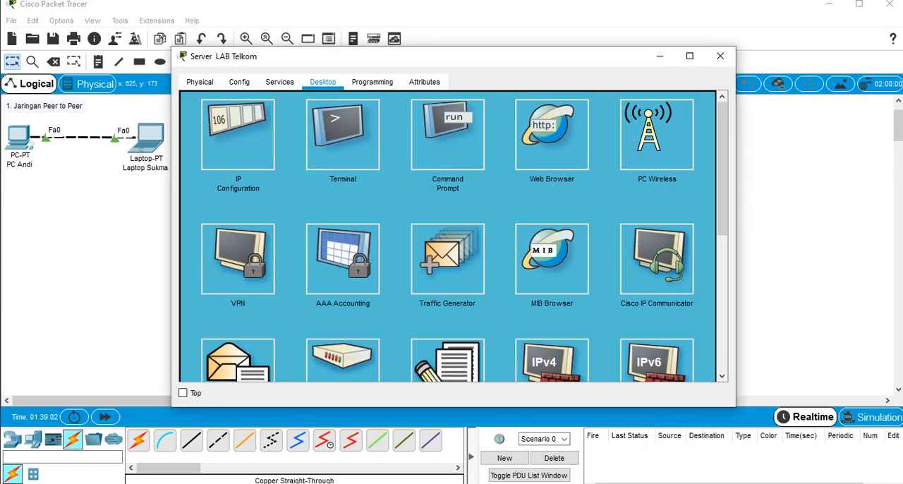
click(238, 134)
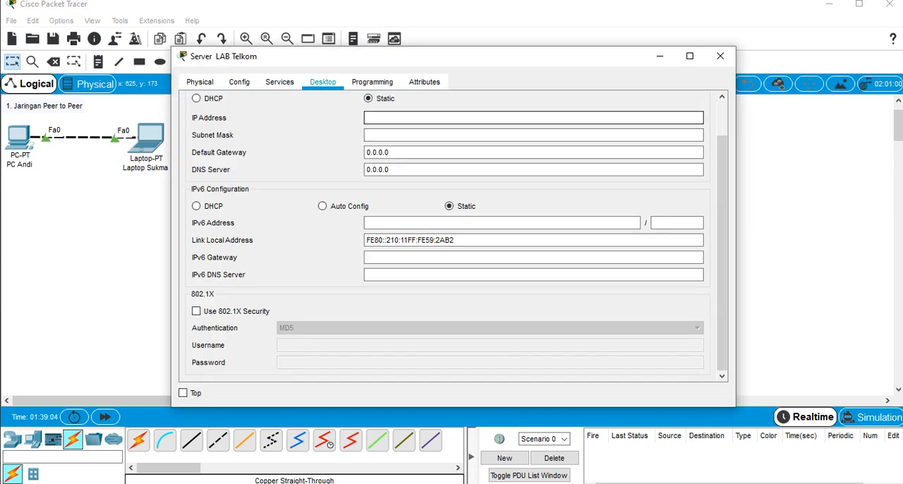
text(172.16.0.5)
Set the subnet mask of Server LAB Telkom to 255.255.255.128 and close its configuration window
click(401, 135)
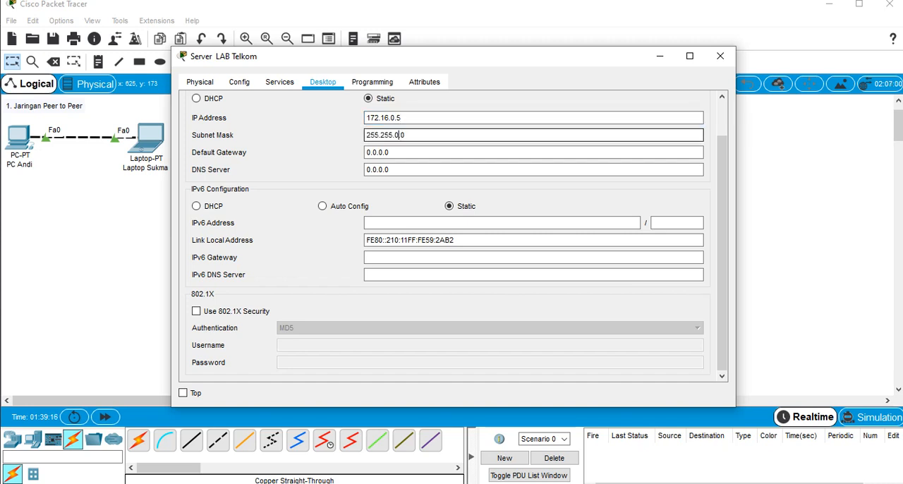
key(BackSpace)
text(255)
key(BackSpace)
text(128)
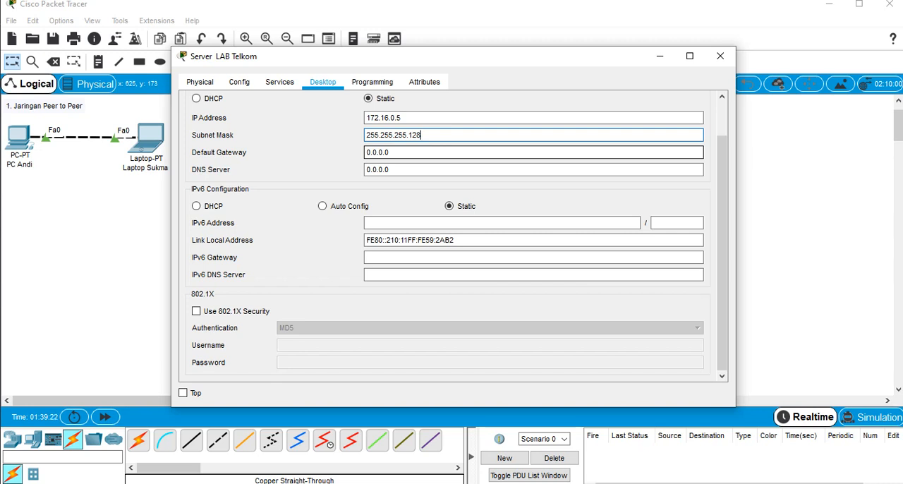
click(401, 117)
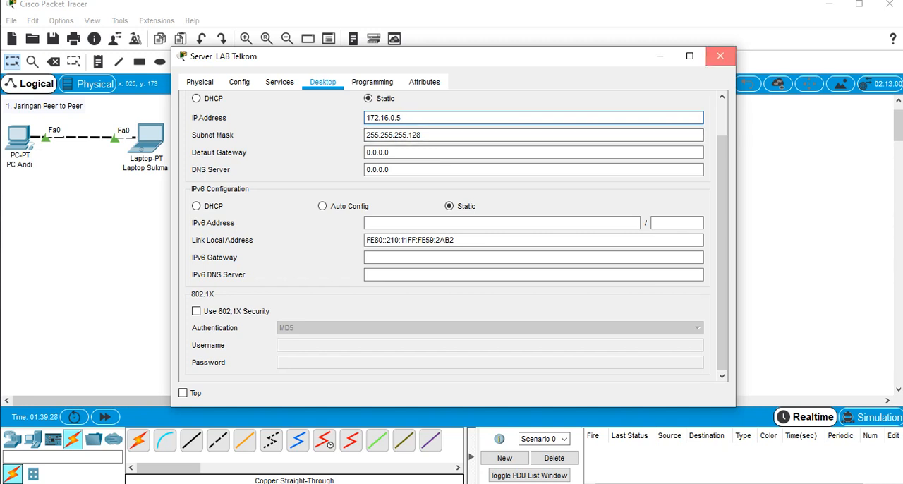
click(720, 56)
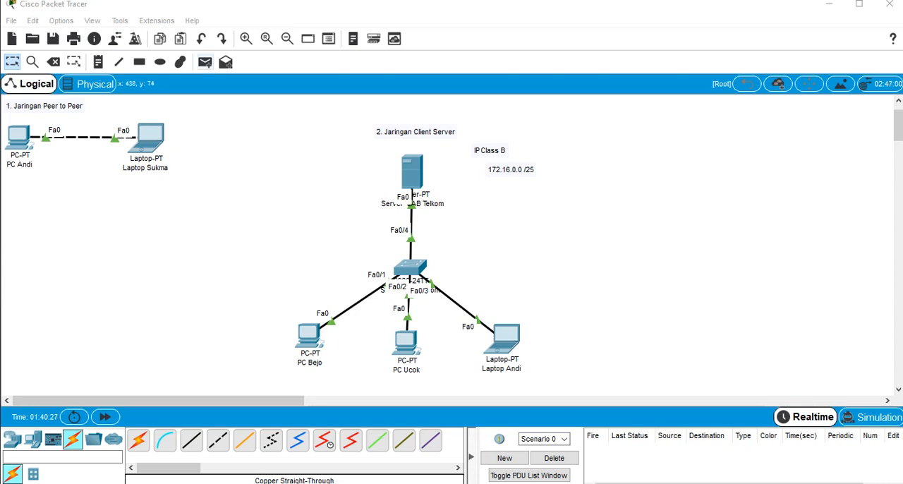
Test connectivity by sending a simple PDU to Server LAB Telkom from the leftmost client PC and from the middle client PC
click(205, 62)
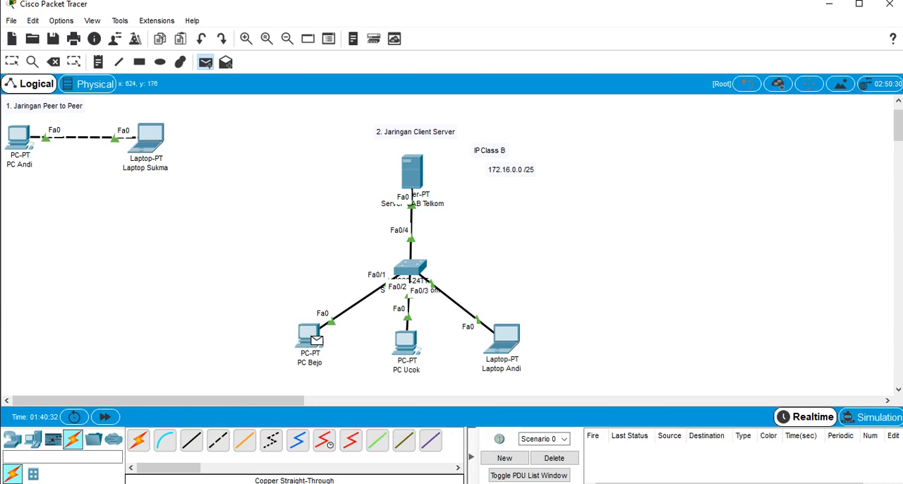
mouse_move(315, 341)
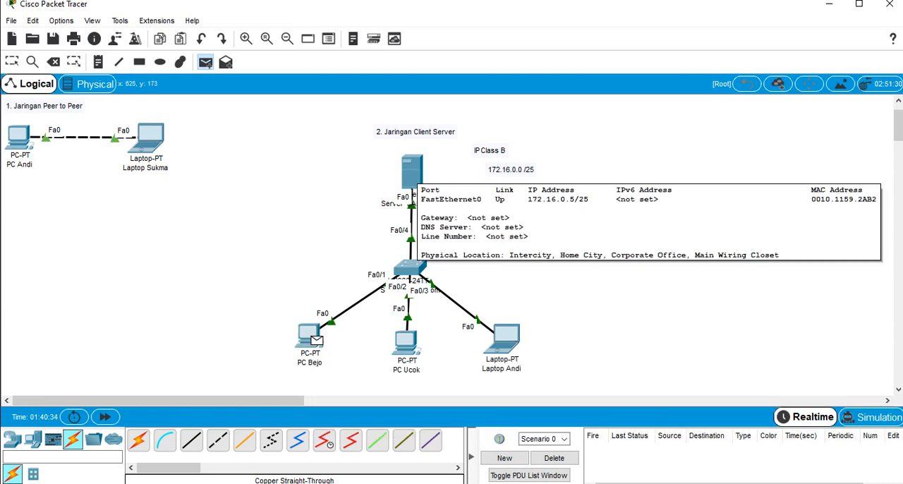
click(413, 177)
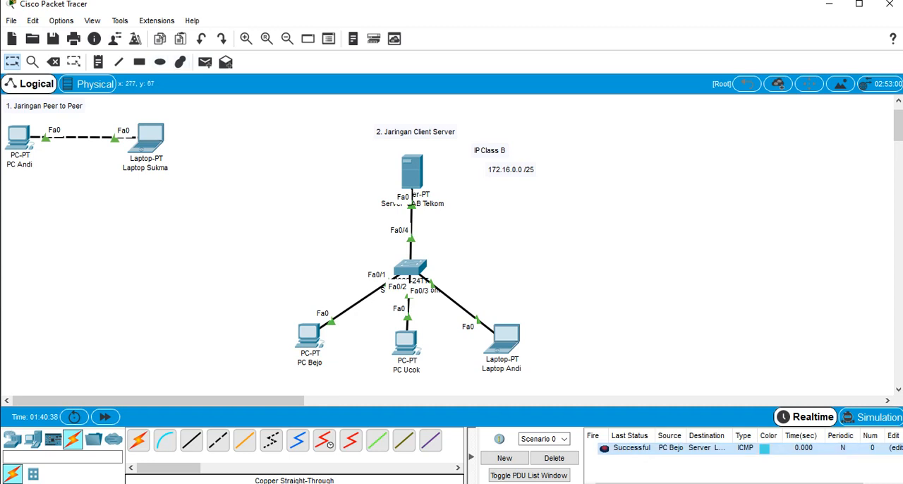
click(205, 62)
click(407, 342)
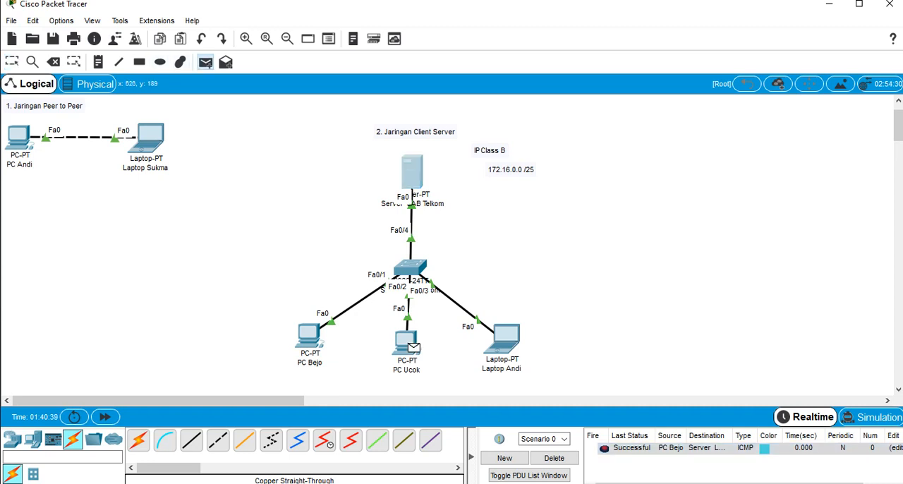
click(412, 171)
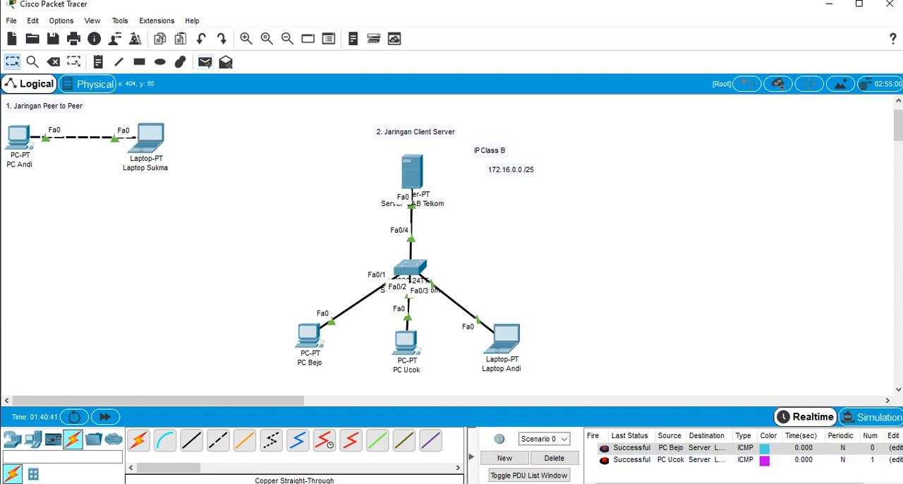
Send a simple PDU from the client-server laptop to Server LAB Telkom and delete the scenario's test PDUs
click(205, 62)
click(503, 339)
click(412, 171)
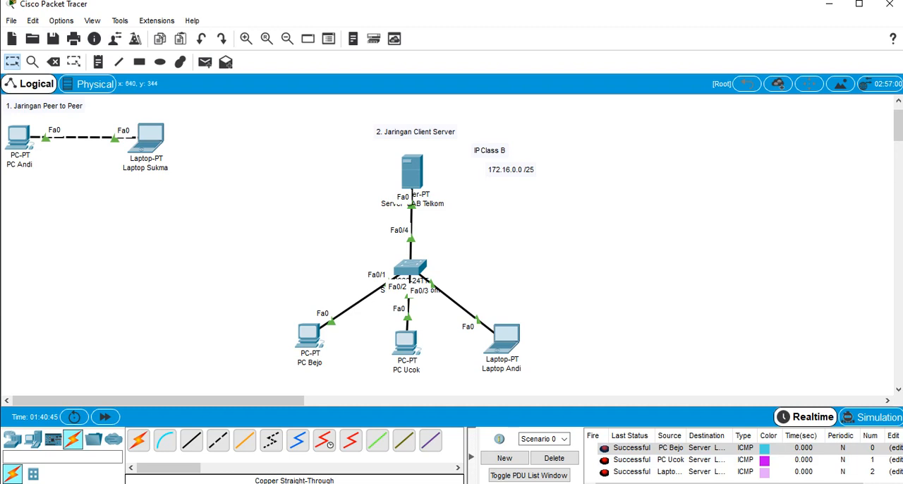
click(553, 458)
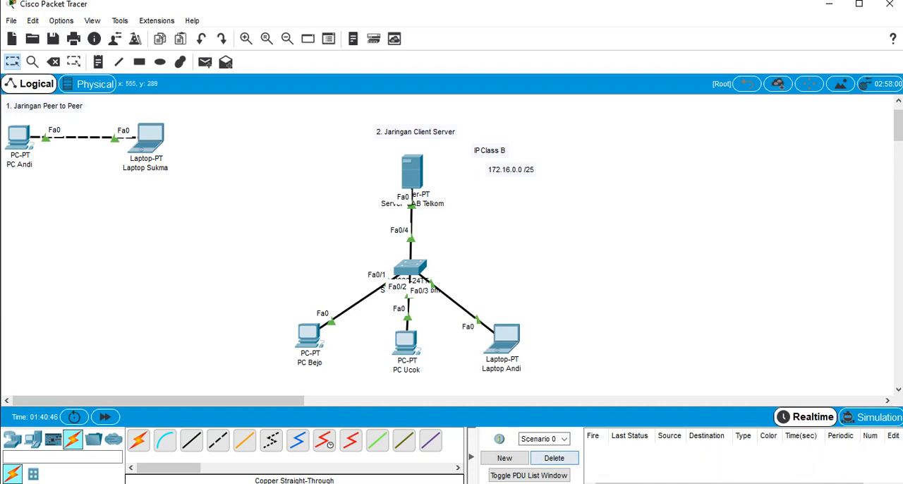
Send a simple PDU from the leftmost client PC to the client-server laptop and delete the test scenario
click(205, 62)
click(309, 337)
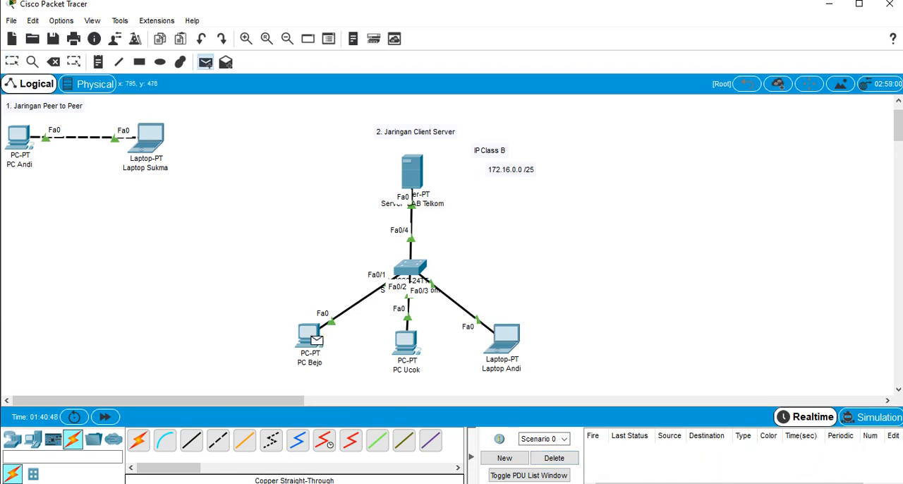
click(502, 339)
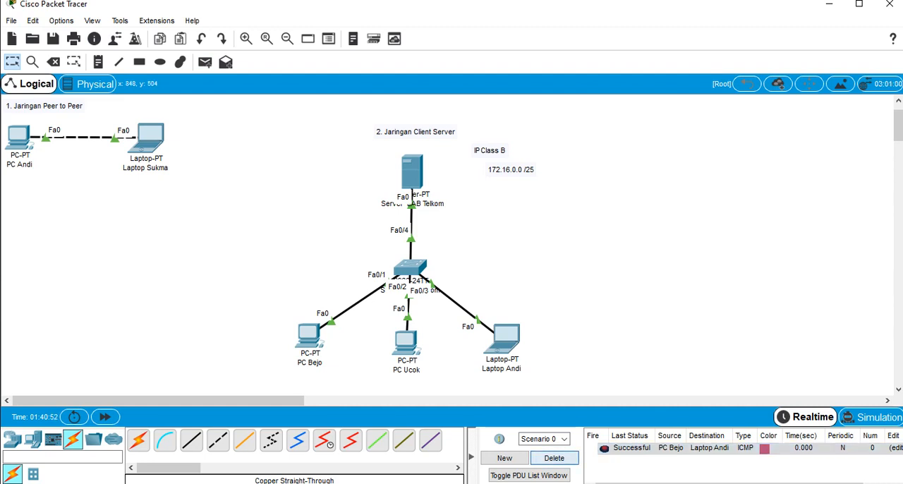
click(555, 458)
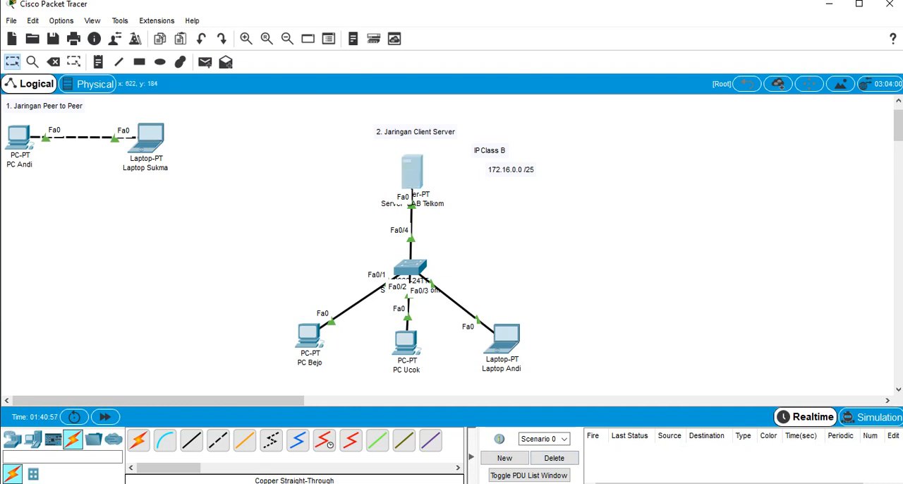
Open index.html in the HTTP service of Server LAB Telkom and extend its heading text to "Cisco Packet Tracer LAB Telkom"
click(412, 172)
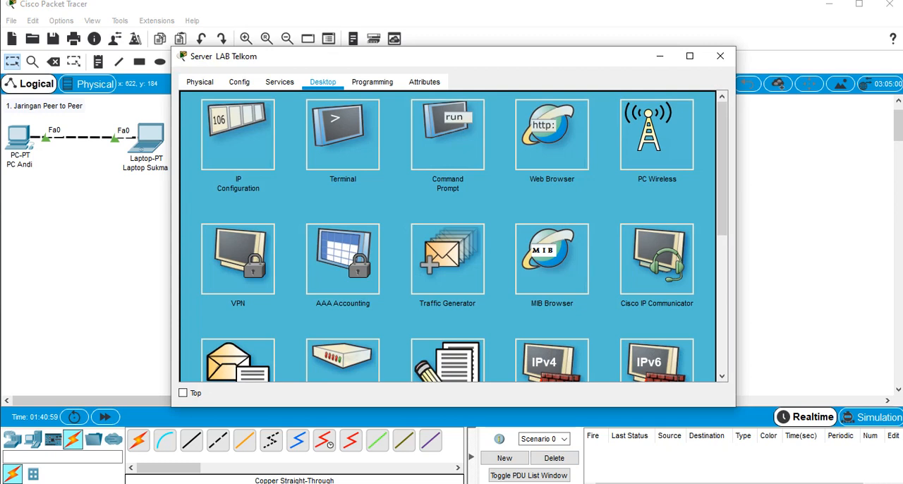
click(239, 82)
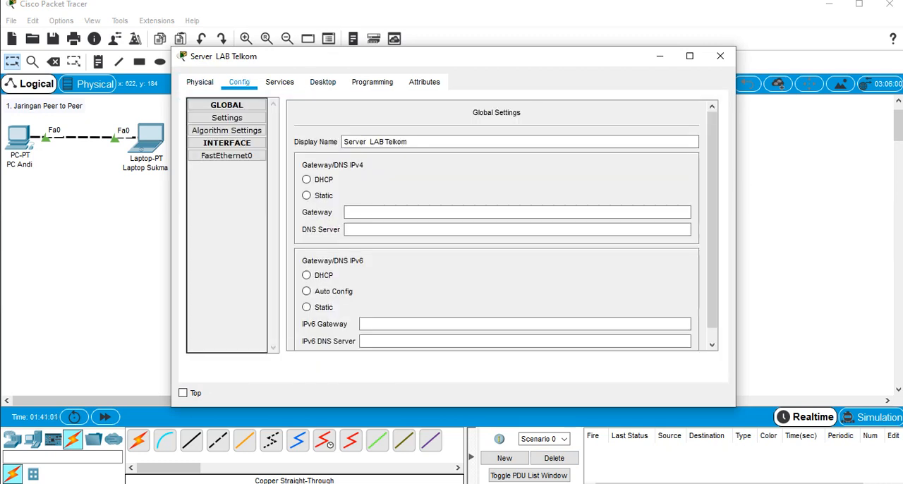
click(280, 82)
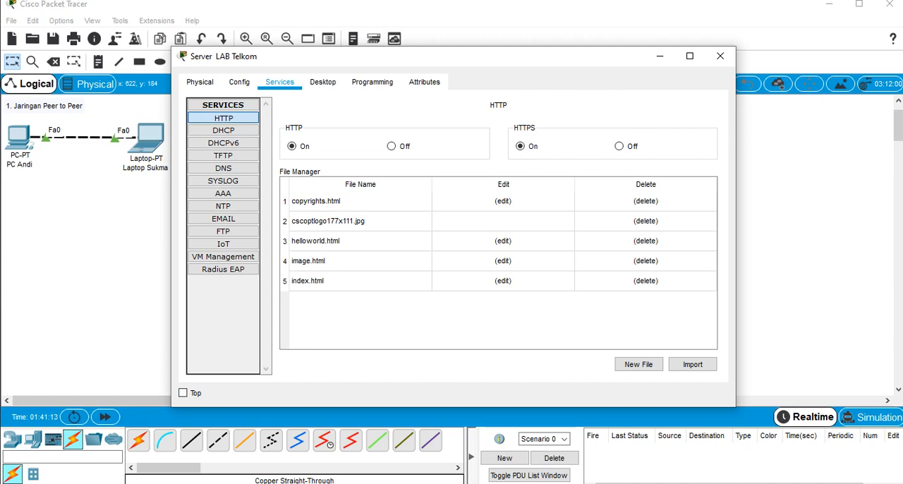
click(503, 280)
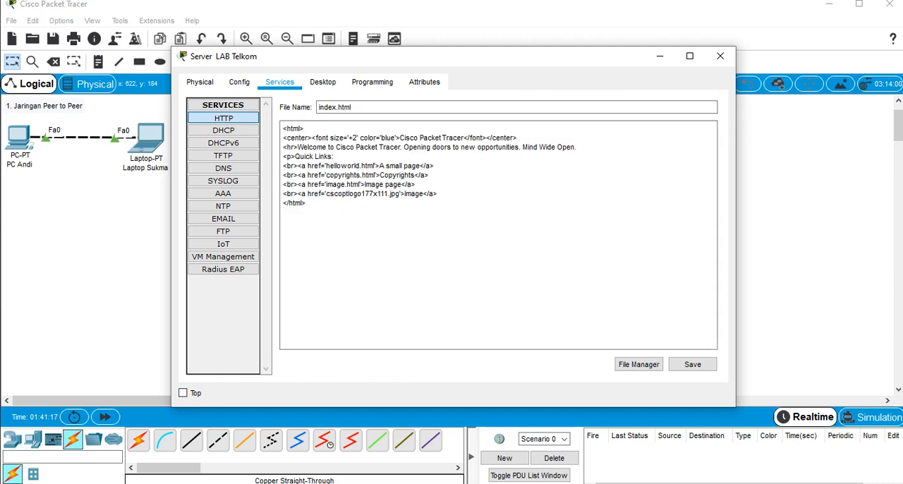
click(464, 138)
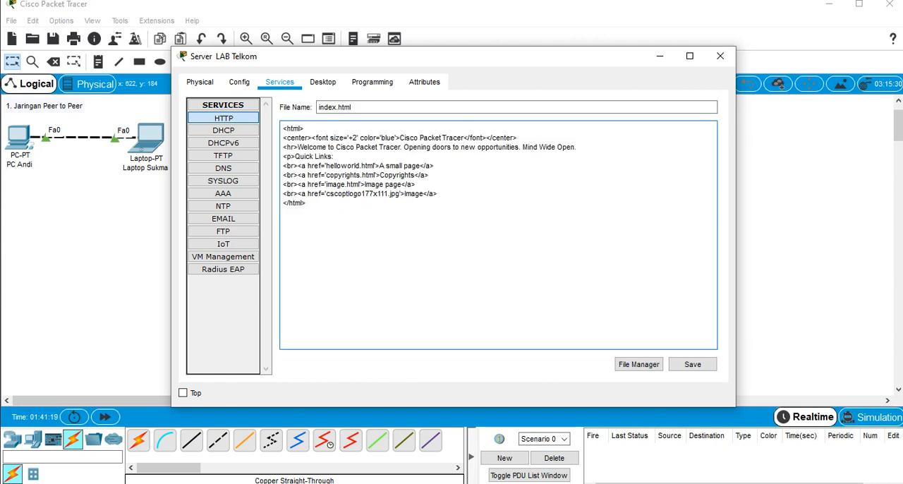
text(LAB Te)
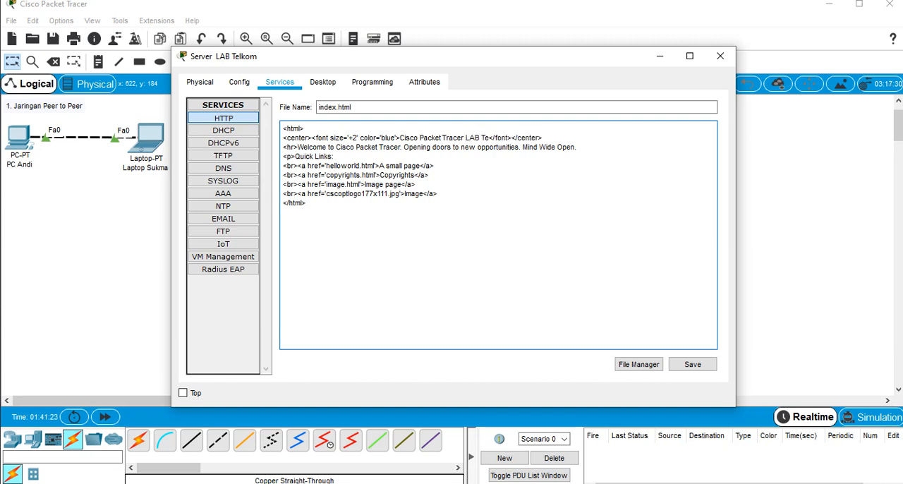
text(lkom)
Change the heading's font color in index.html to Green and save the page, overwriting the existing file
key(BackSpace)
key(BackSpace)
key(BackSpace)
key(BackSpace)
text(Gr)
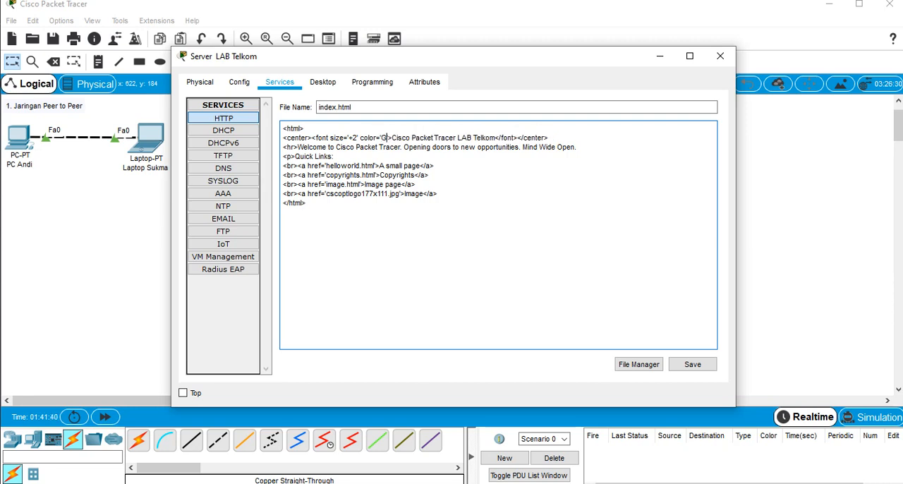
text(ee)
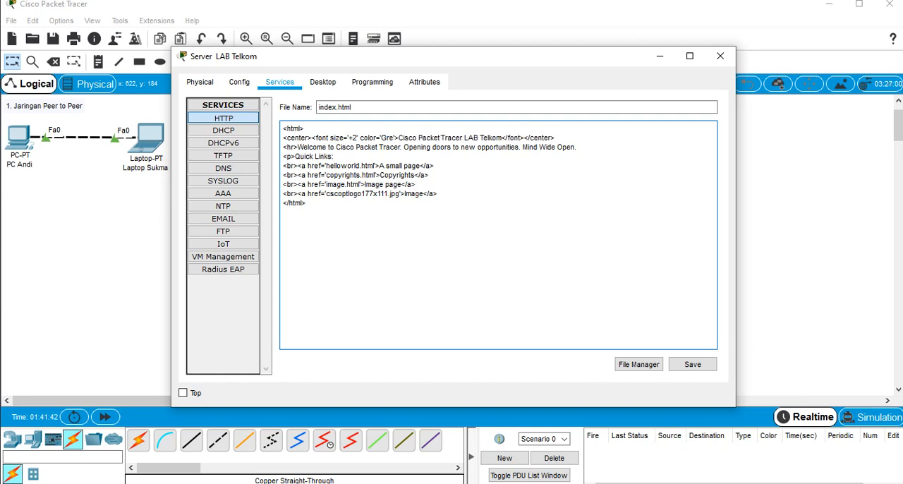
text(n)
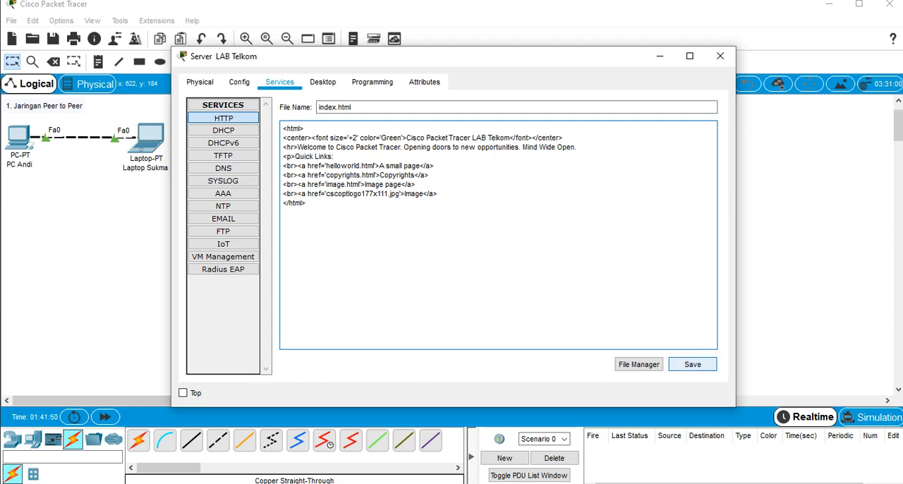
click(692, 364)
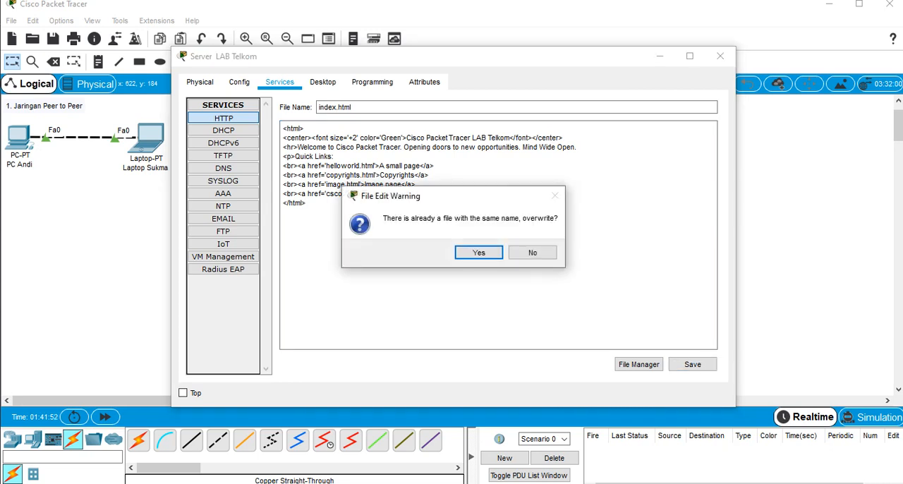
key(Return)
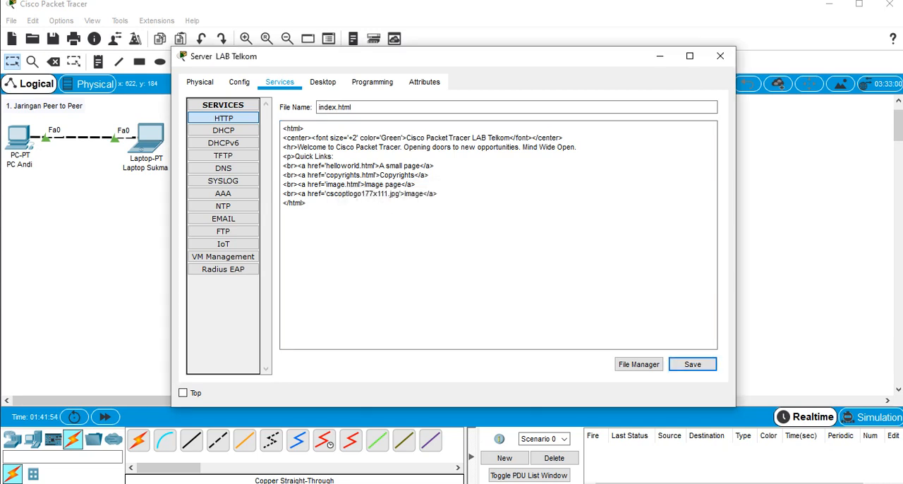
Review the DHCP service settings of Server LAB Telkom and close its configuration window
click(223, 130)
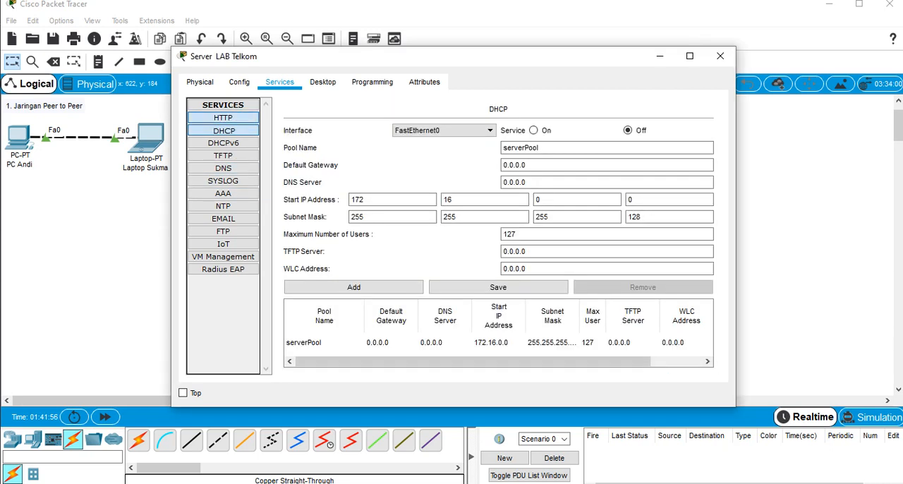
click(223, 118)
click(224, 130)
click(720, 55)
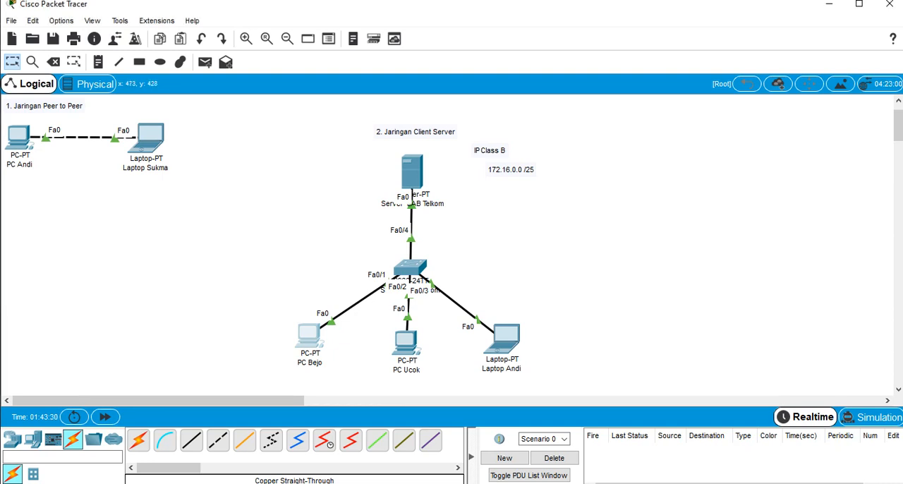
click(310, 336)
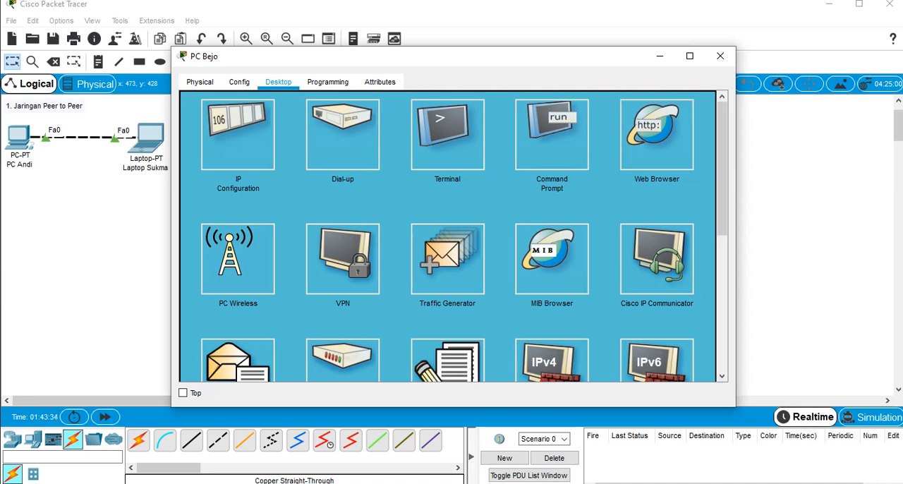
click(657, 134)
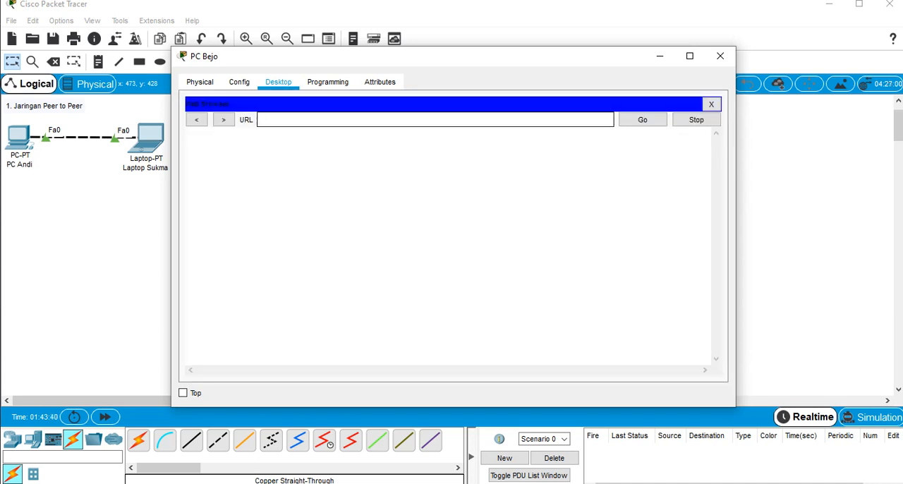
text(172.16.0.5)
key(Return)
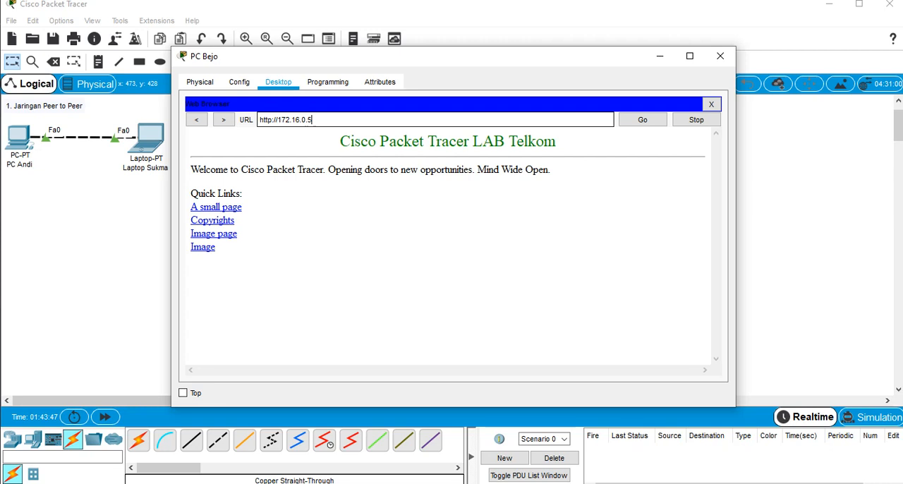
Examine the loaded page's heading and the URL in the PC's web browser, and close the PC's window
mouse_move(340, 141)
mouse_down()
mouse_move(556, 141)
mouse_move(350, 141)
mouse_up()
click(565, 144)
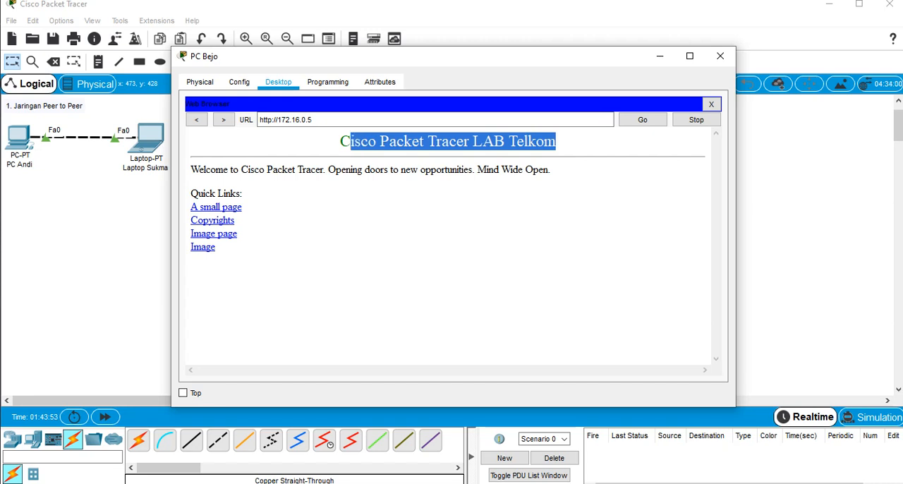
click(351, 143)
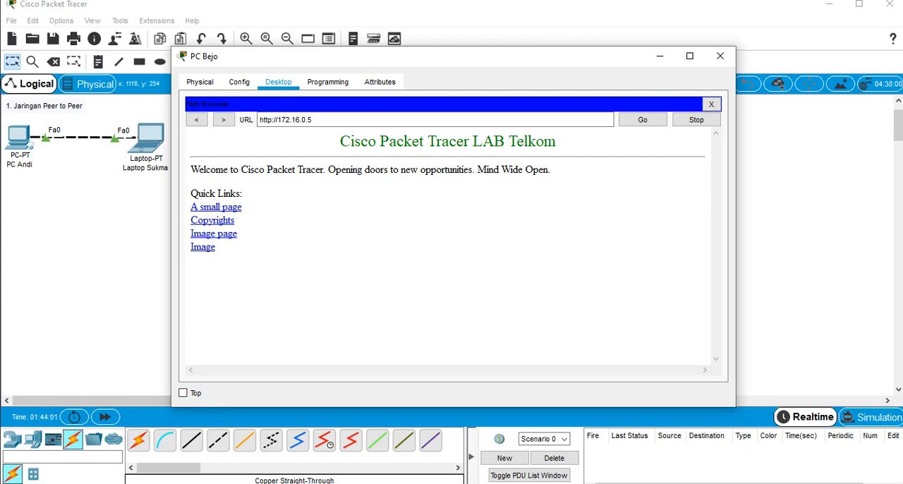
drag(319, 120, 259, 120)
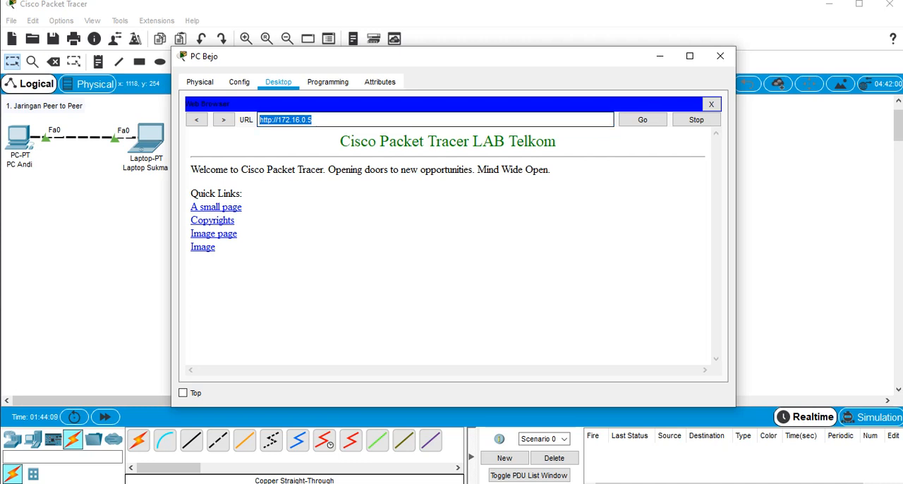
click(333, 120)
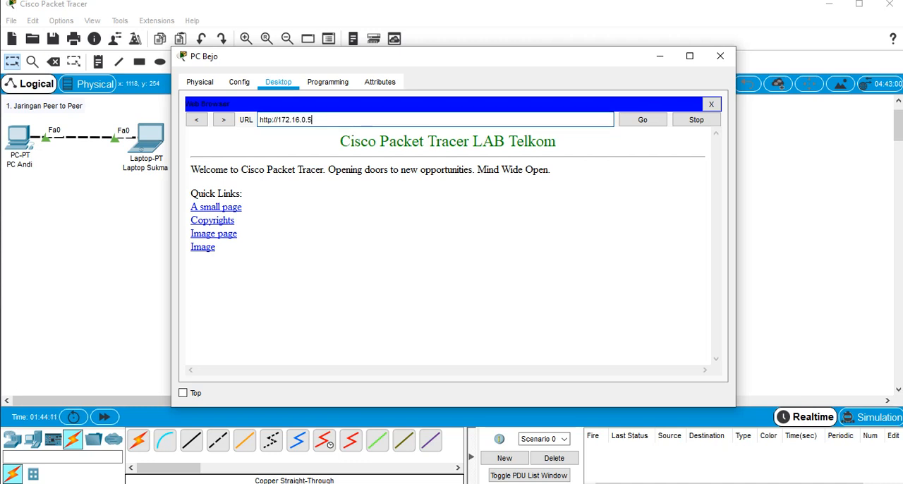
click(720, 56)
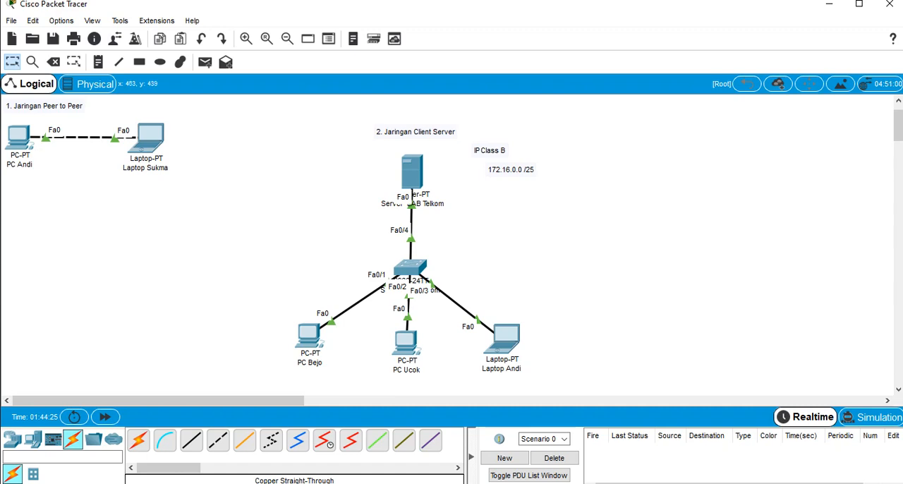
Set the leftmost client PC's DNS server to its default gateway address, 172.16.0.5, and close its configuration window
click(309, 337)
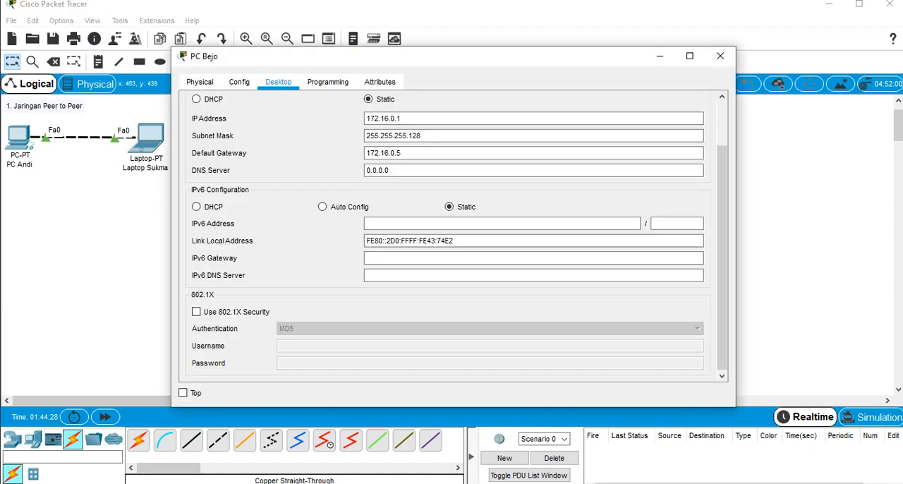
click(238, 136)
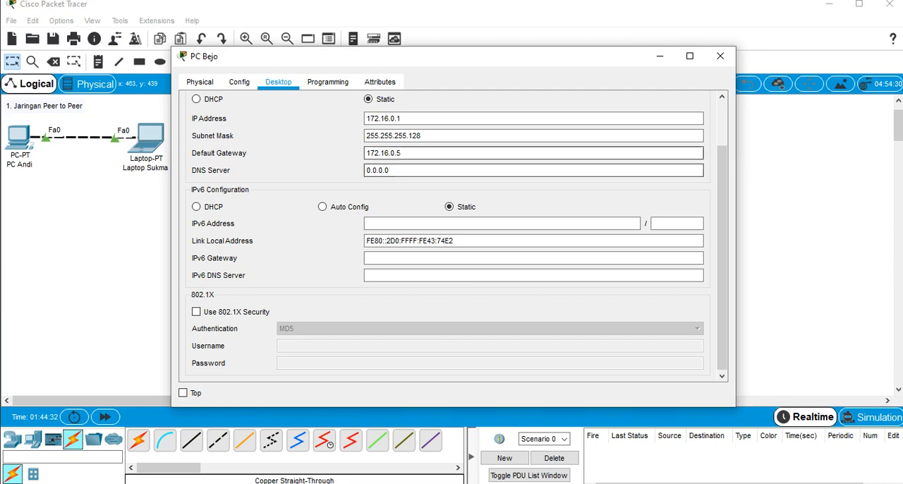
drag(404, 153, 364, 170)
text(172.16.0.5)
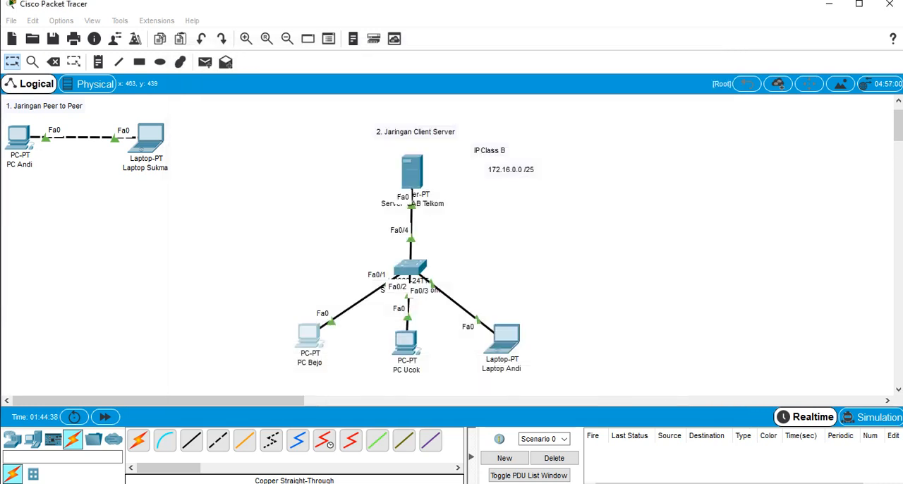
click(720, 56)
Set the middle client PC's DNS server to its default gateway address, 172.16.0.5, and close its configuration window
click(406, 343)
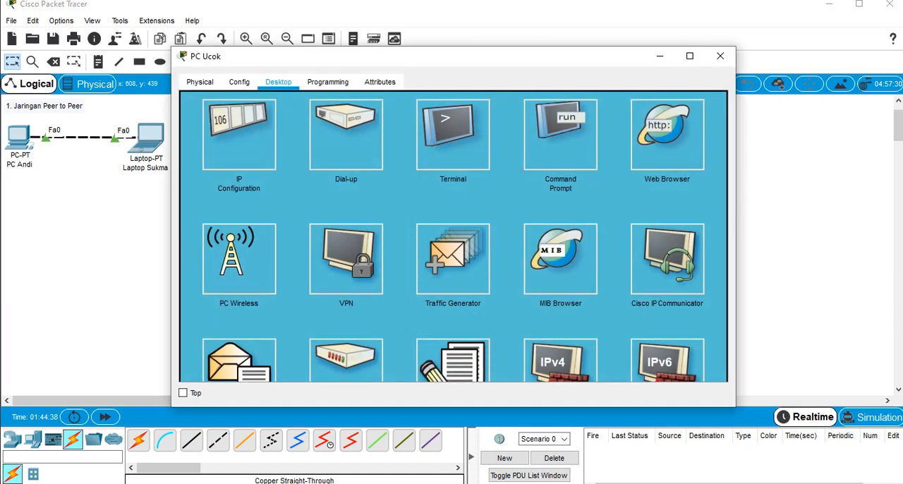
click(238, 134)
drag(403, 153, 363, 153)
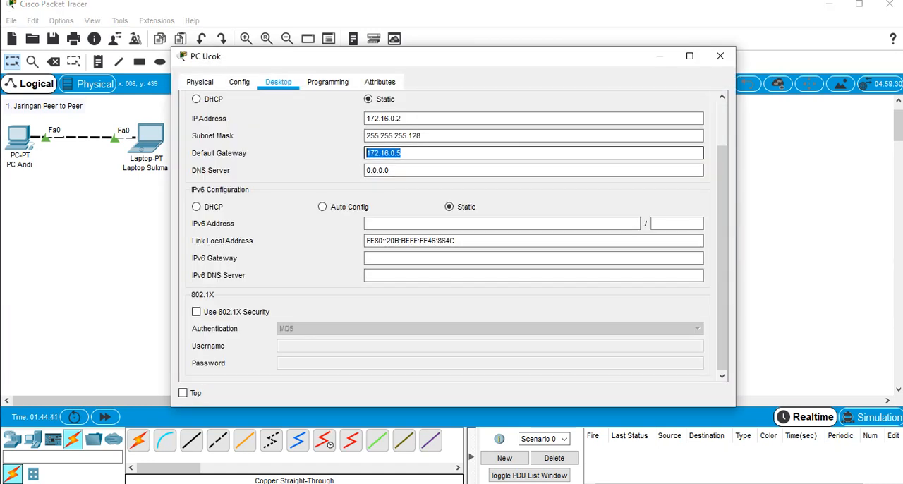
key(ctrl+c)
key(Tab)
key(ctrl+v)
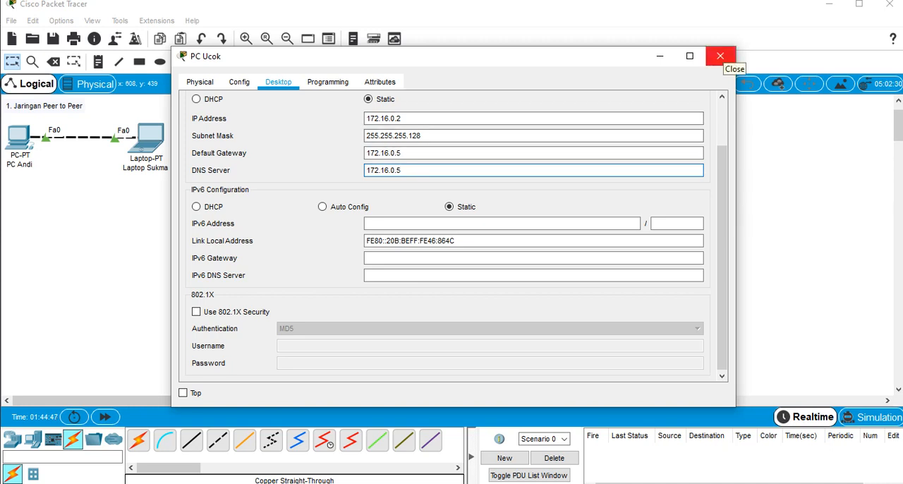
click(721, 56)
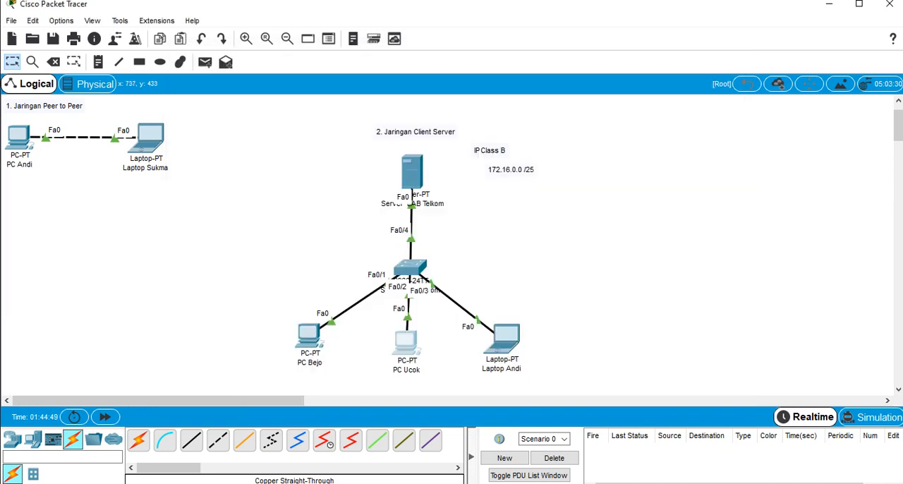
Set the client-server network laptop's DNS server to 172.16.0.5 and close its configuration window
click(501, 339)
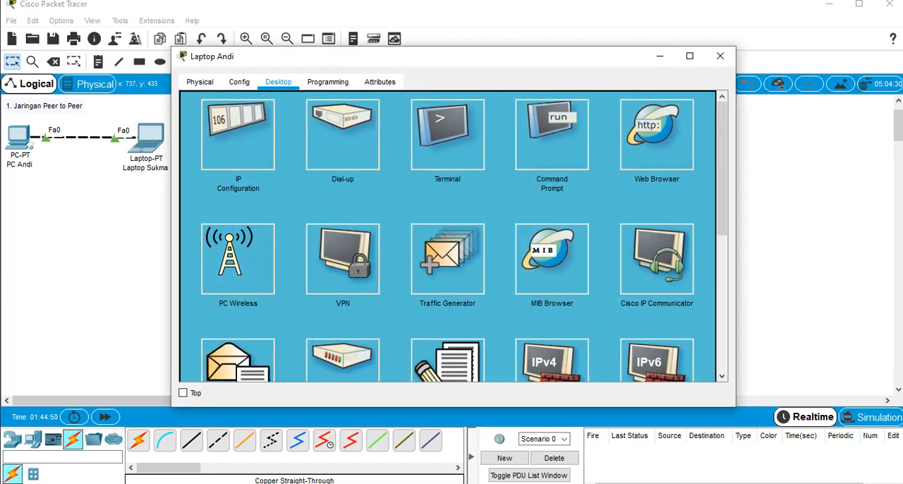
click(240, 129)
double_click(383, 153)
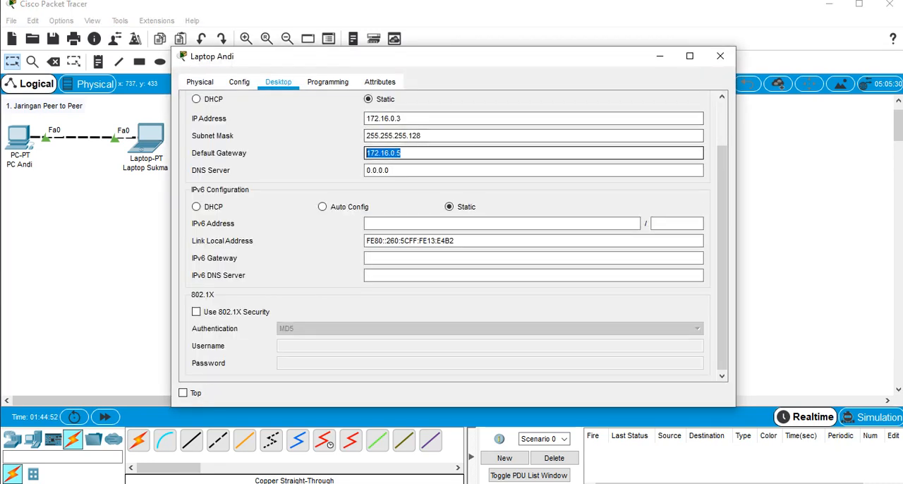
key(Tab)
key(ctrl+v)
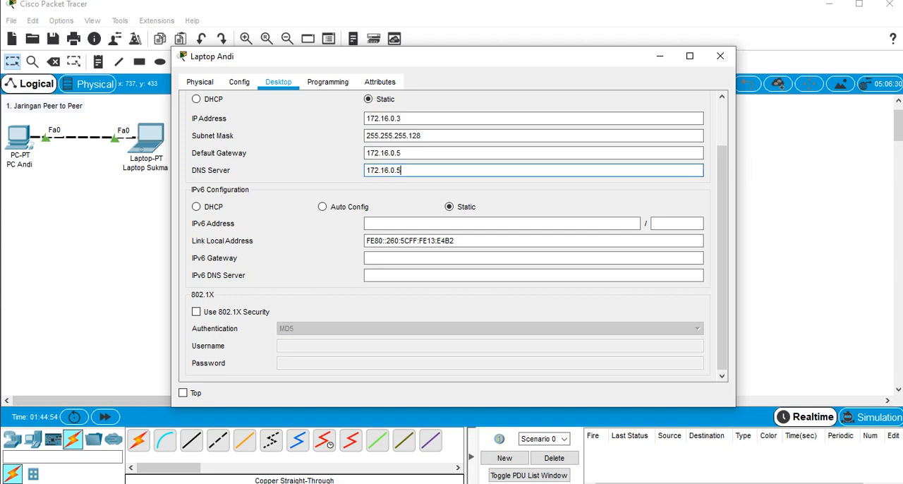
key(Tab)
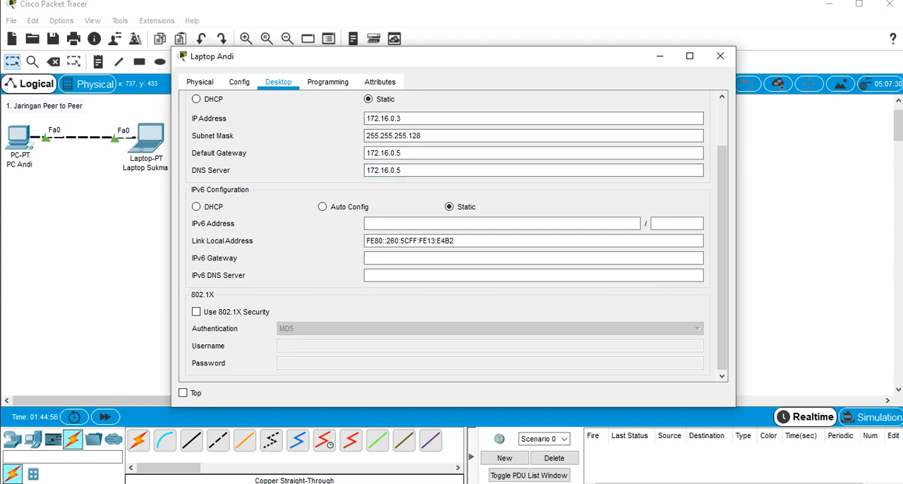
click(720, 56)
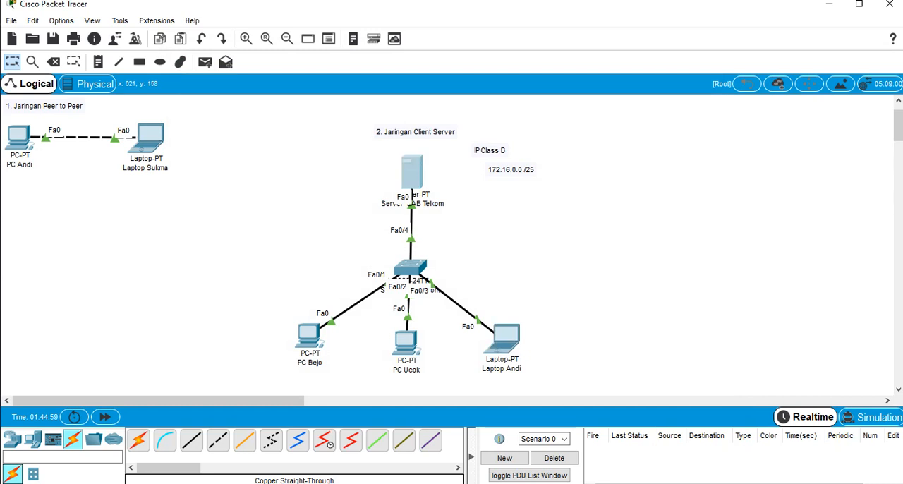
Open the DNS service settings of Server LAB Telkom and turn the DNS service on
click(412, 175)
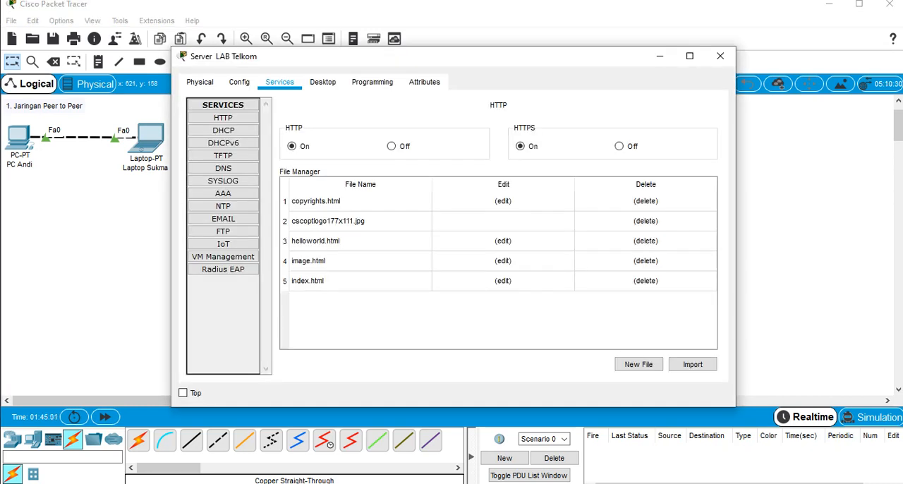
click(200, 81)
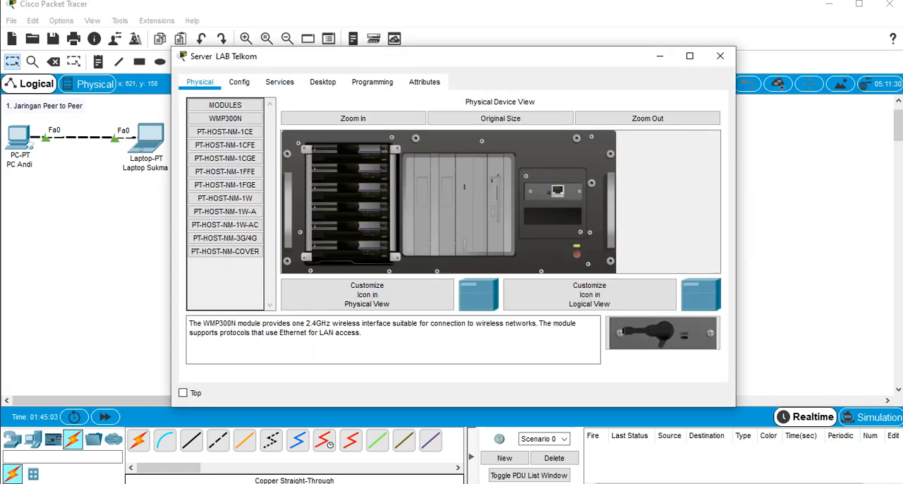
click(239, 82)
click(279, 82)
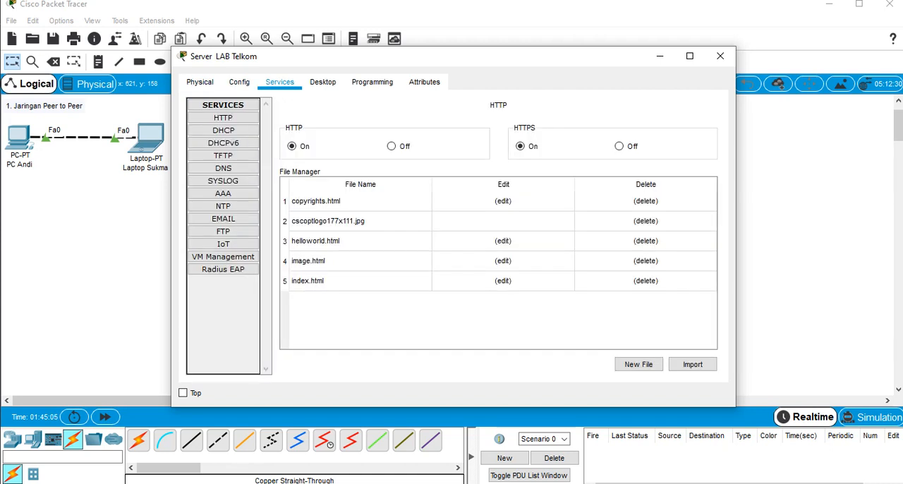
click(223, 168)
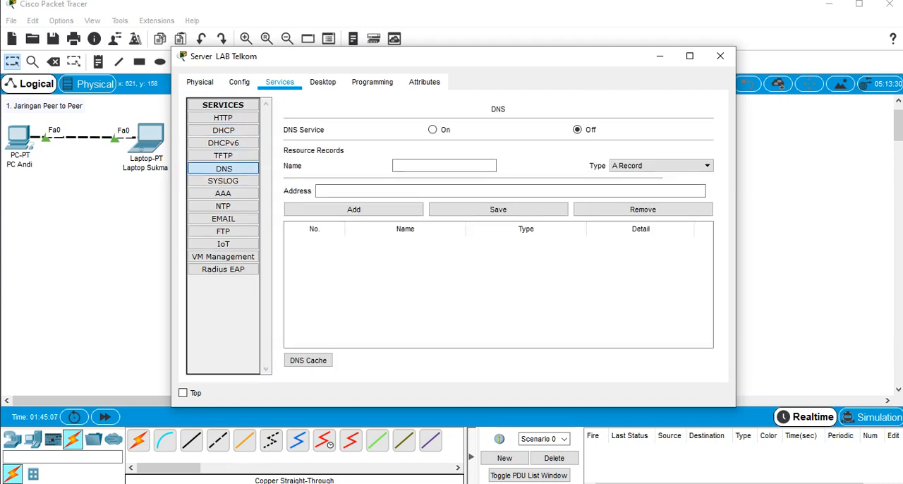
click(433, 130)
click(444, 166)
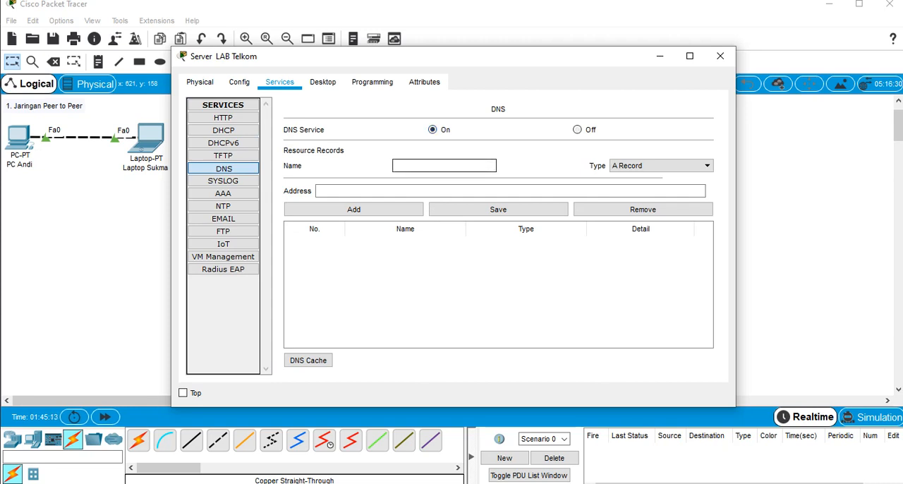
text(www.ciscolabtelkom)
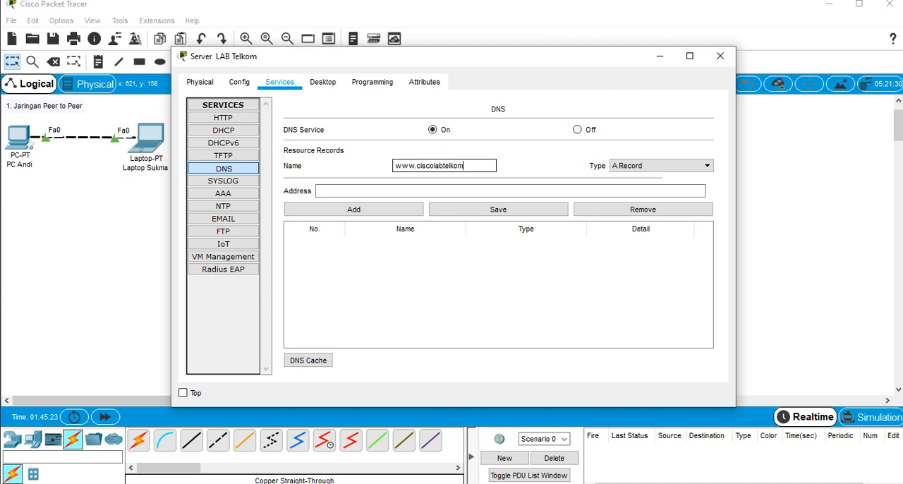
text(ac.id)
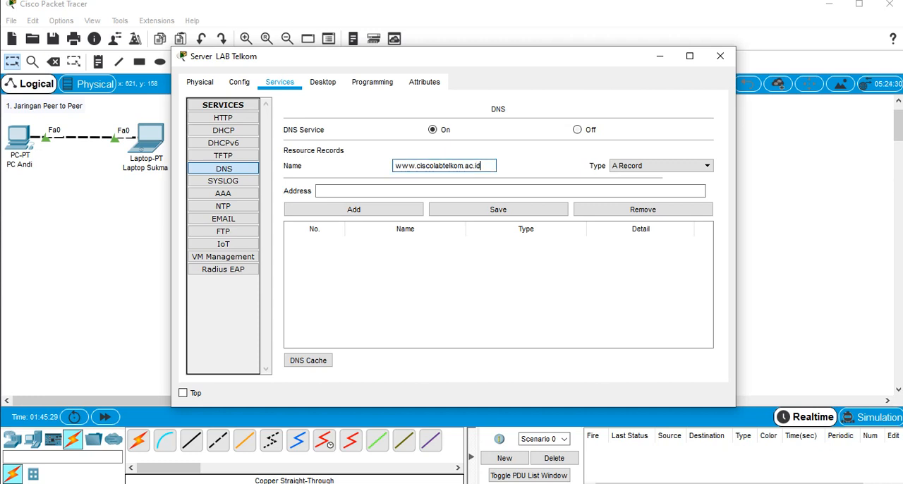
Set the DNS record's address to 172.16.0.5, add the record, and close the server's configuration window
click(437, 191)
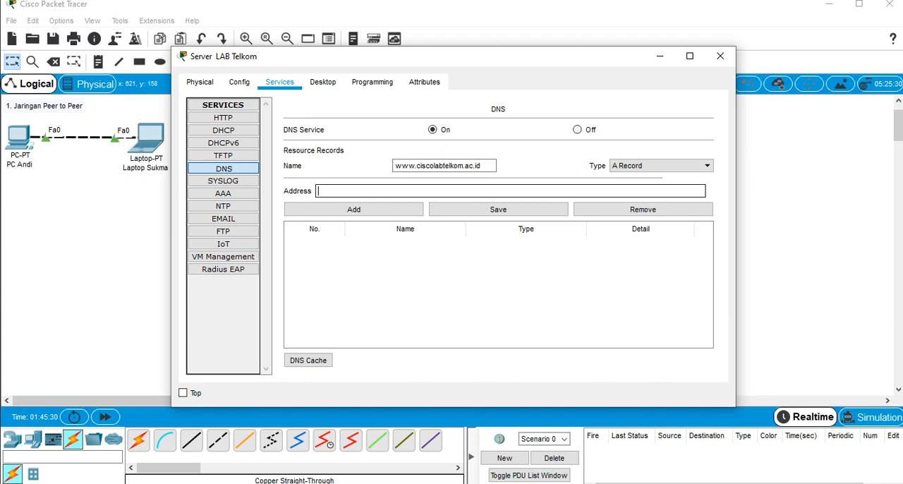
text(172.16.0.5)
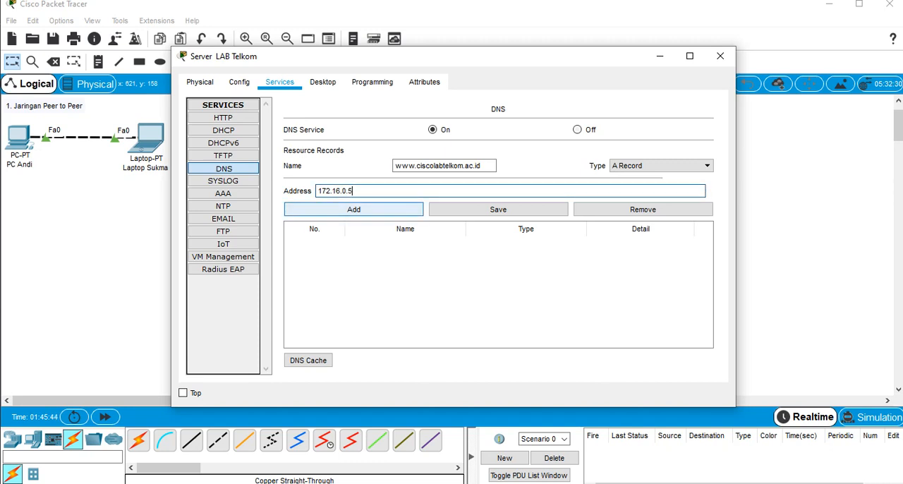
click(354, 209)
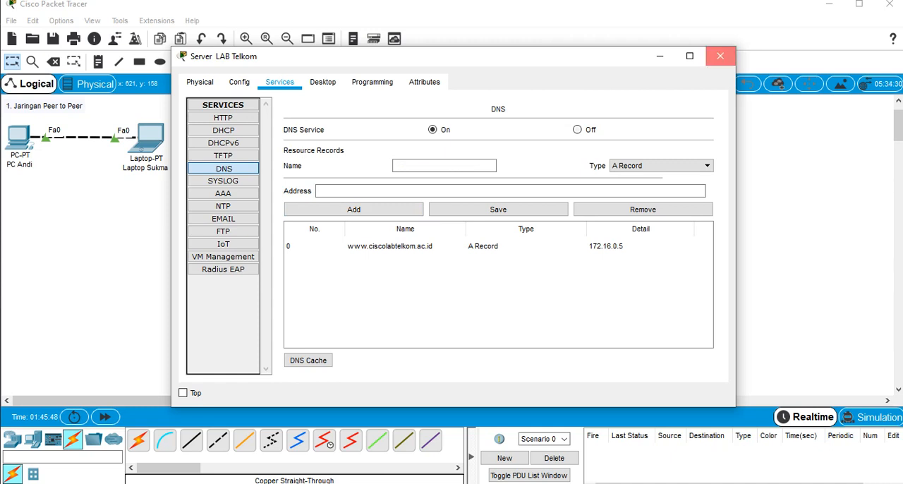
click(720, 55)
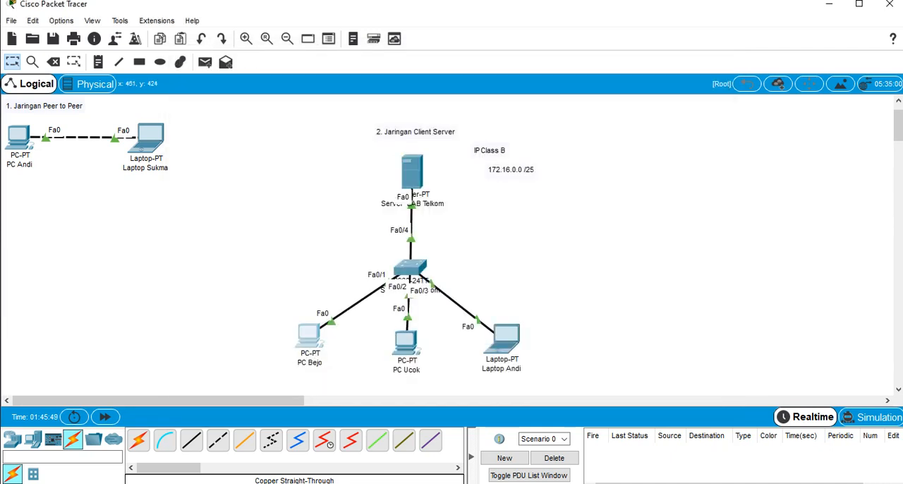
click(309, 337)
click(721, 56)
click(502, 340)
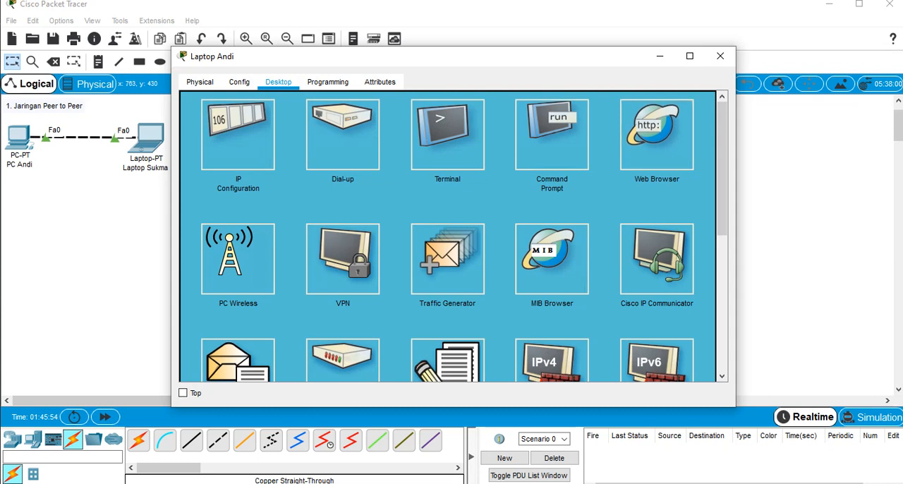
click(657, 135)
click(435, 120)
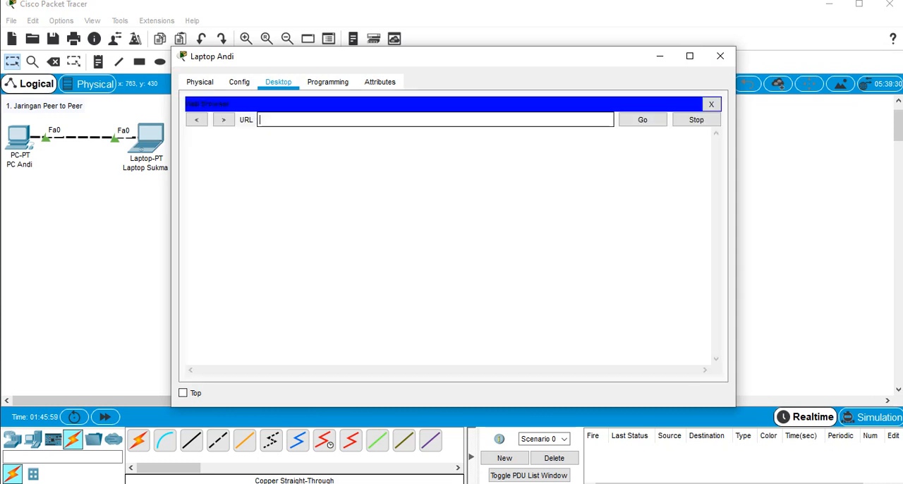
text(www)
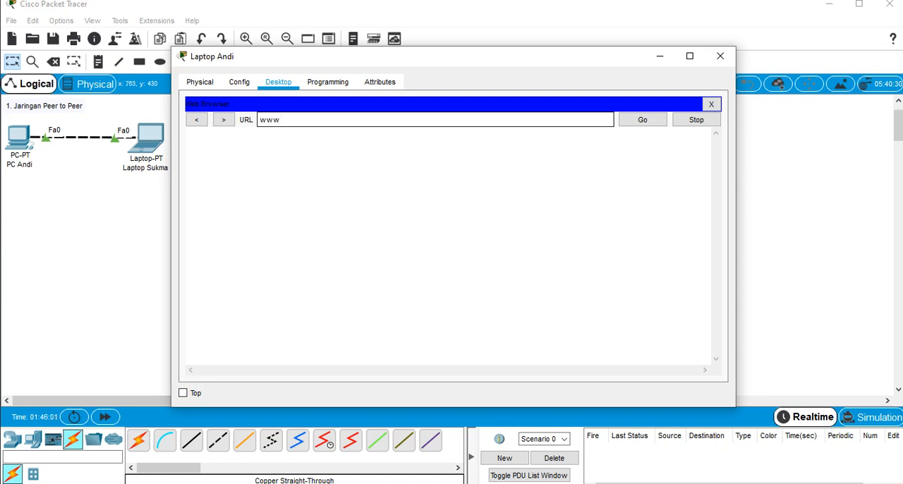
text(.ciscolabtelkom.ac.id)
key(Return)
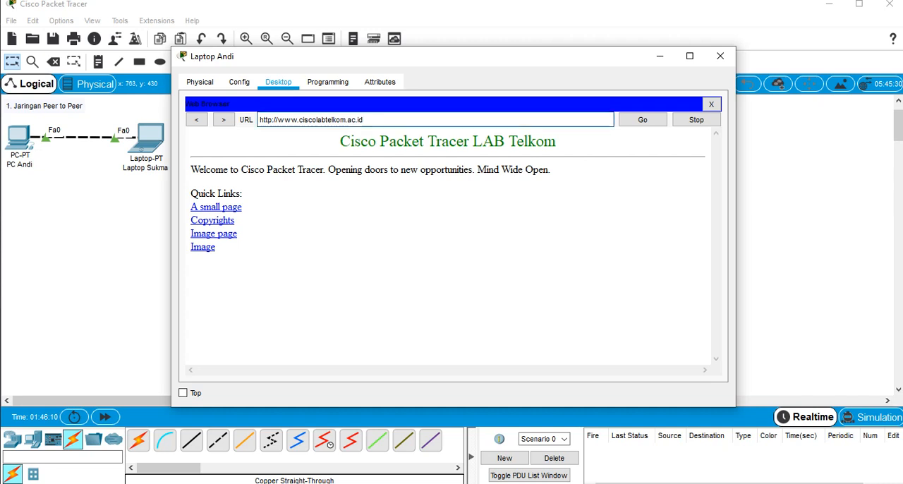
Examine the loaded page's heading and domain URL in the laptop's web browser, and close the laptop's window
drag(341, 142, 557, 142)
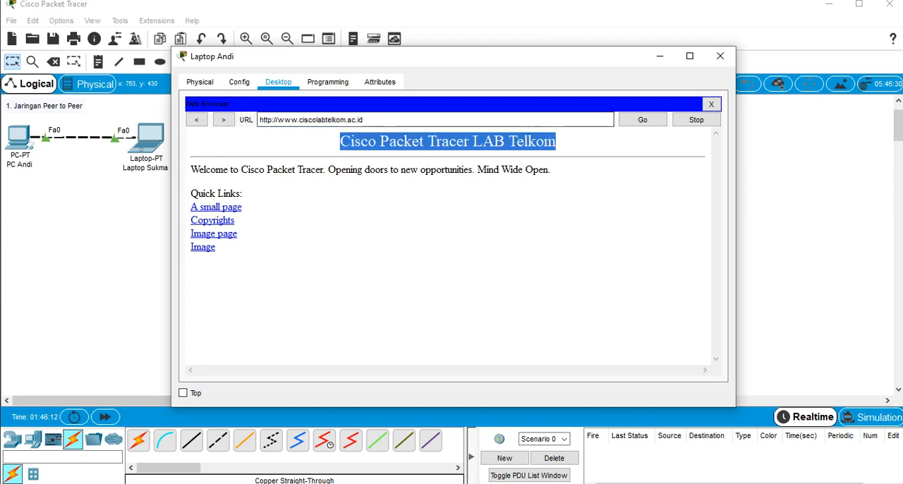
drag(368, 120, 258, 120)
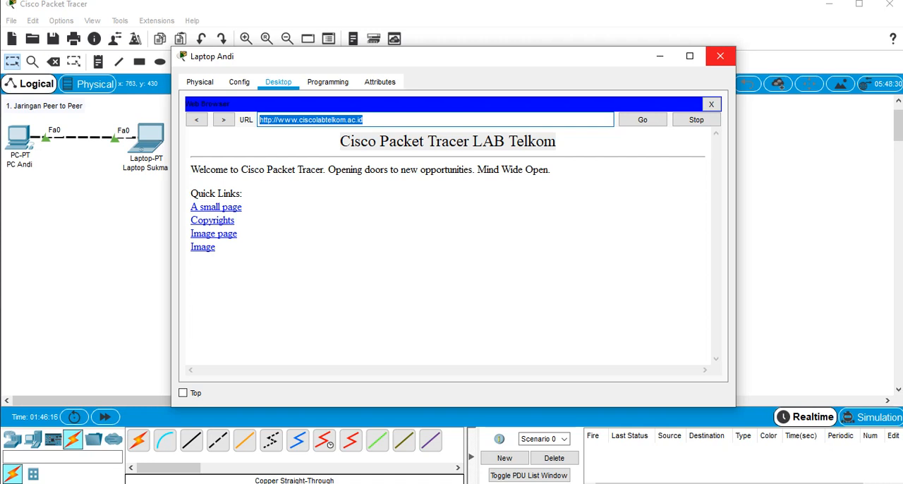
click(719, 56)
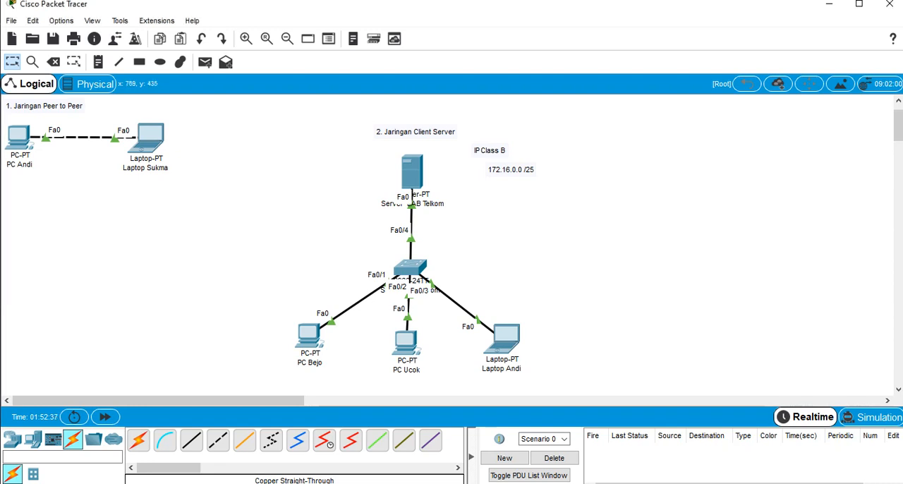
click(503, 339)
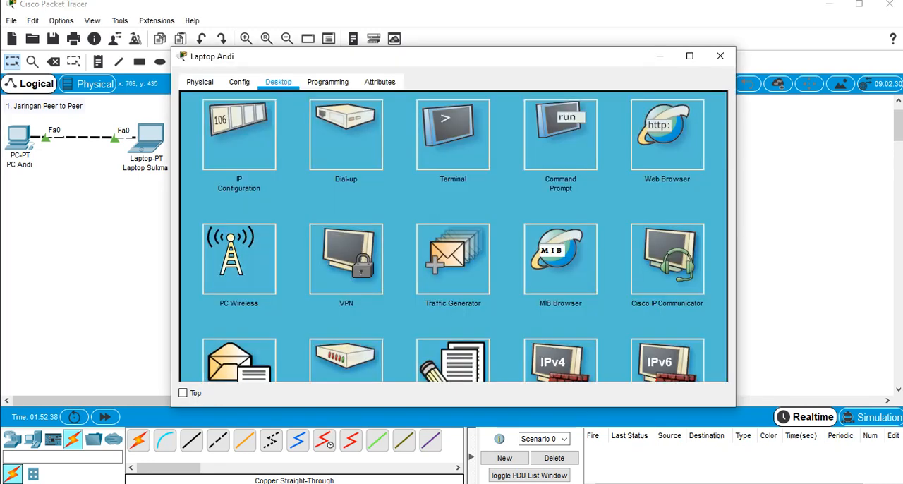
click(721, 56)
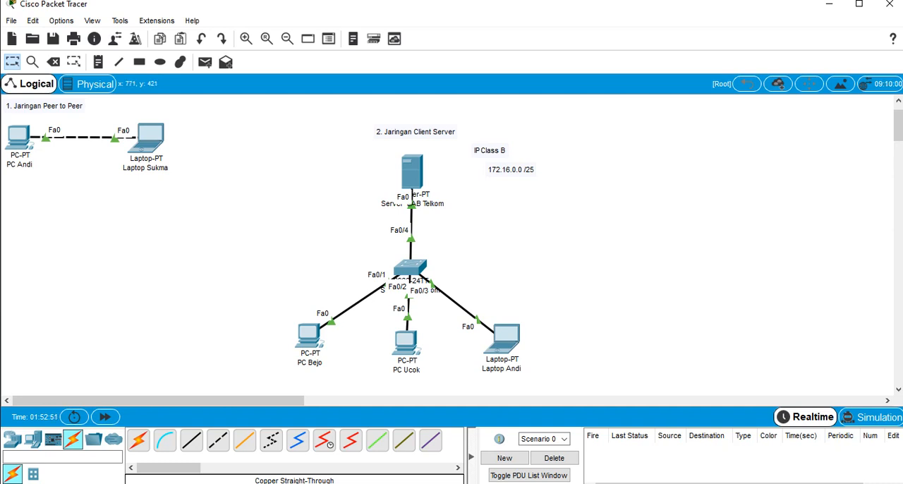
Open the Text Editor on the client-server network's laptop and write "Ini simulasi Cisco"
click(503, 338)
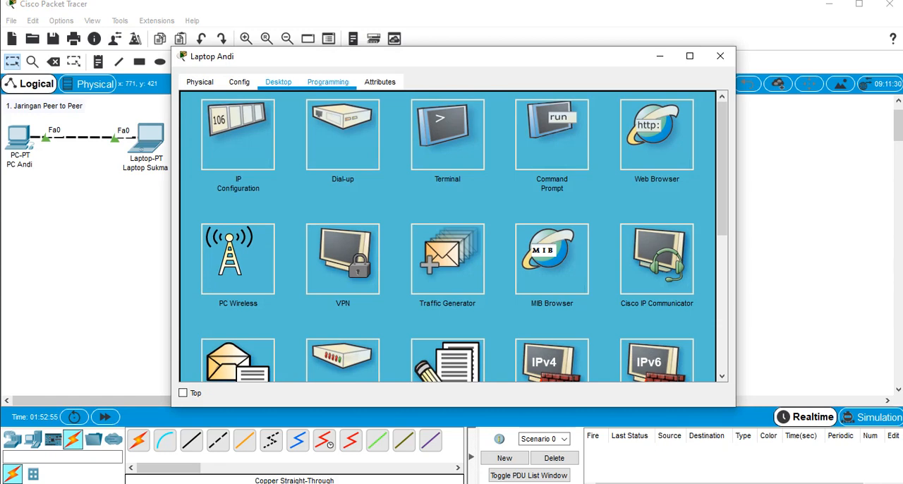
scroll(447, 236, down, 1)
scroll(448, 237, down, 3)
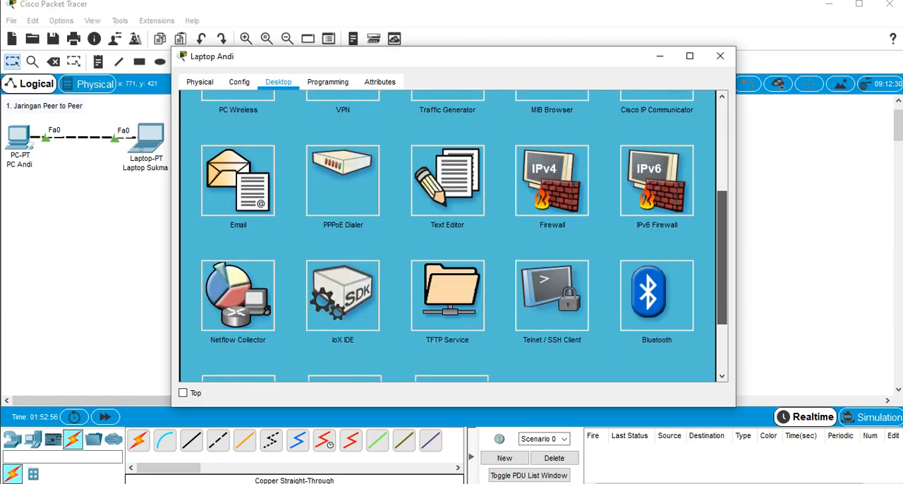
click(447, 139)
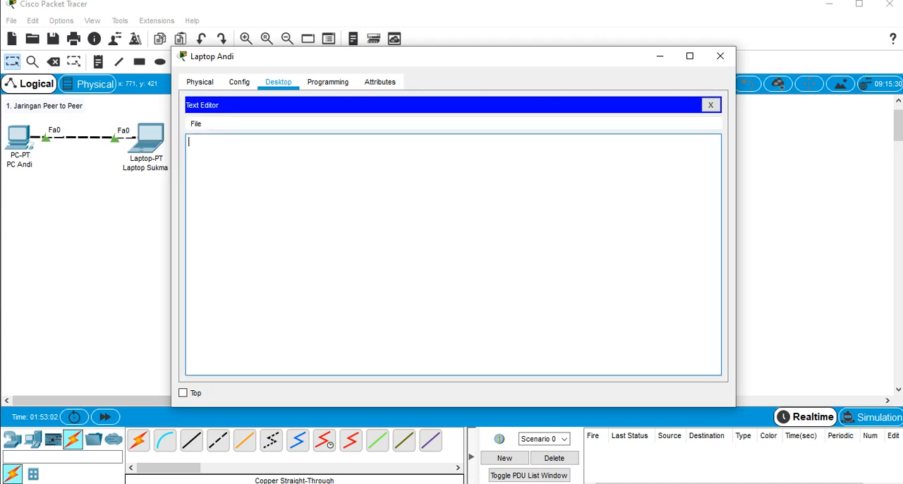
text(Ini simulasi Cisco)
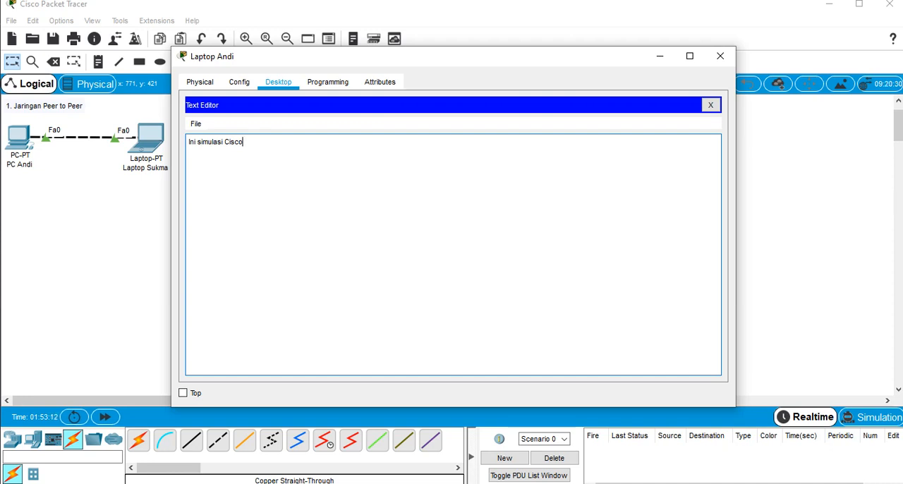
Save the text file as simulasicisco.txt and close the Text Editor
key(ctrl+s)
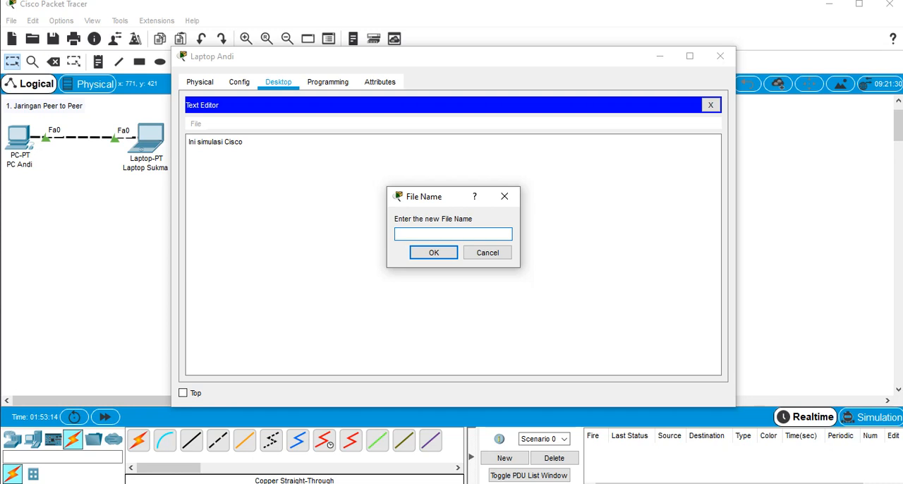
text(simulasicisco.txt)
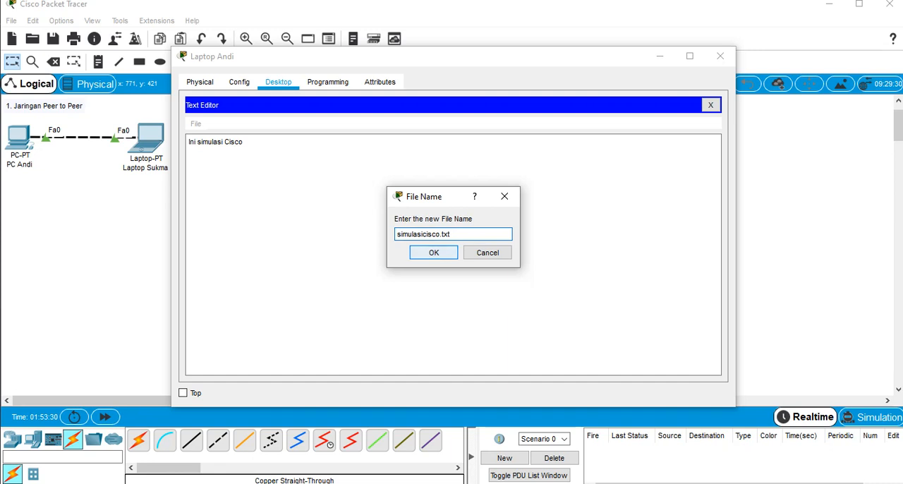
key(Return)
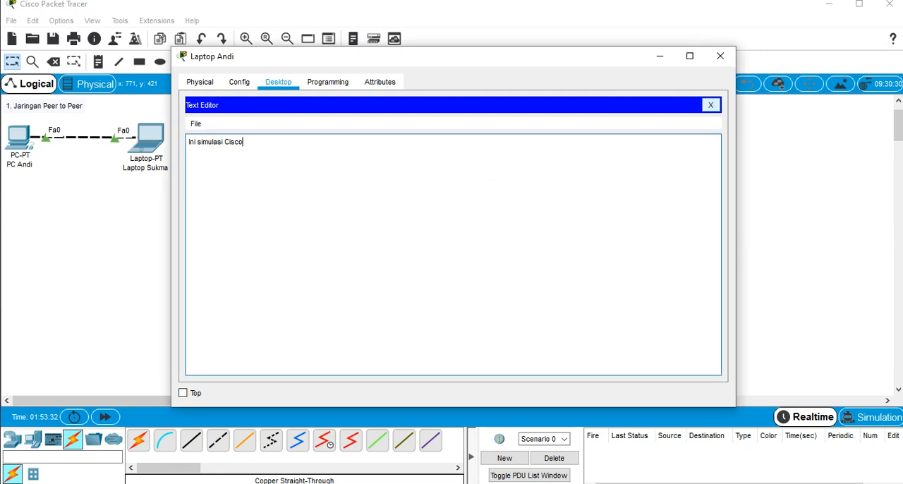
click(710, 104)
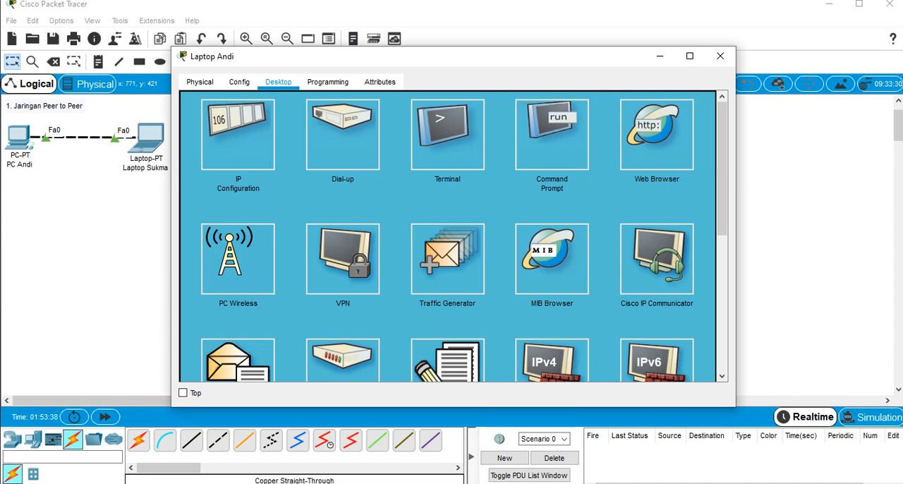
List the laptop's files with dir in its Command Prompt, check the simulasicisco.txt entry, and close the laptop's window
click(552, 135)
text(dir)
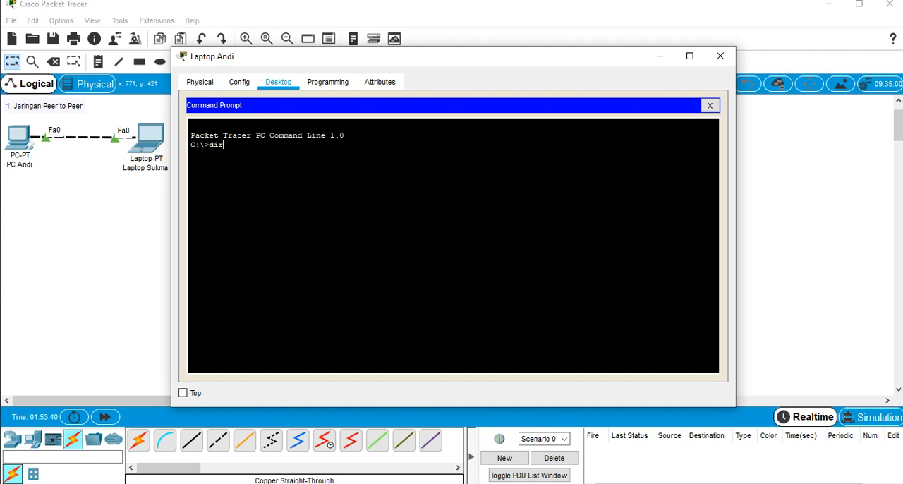
key(Return)
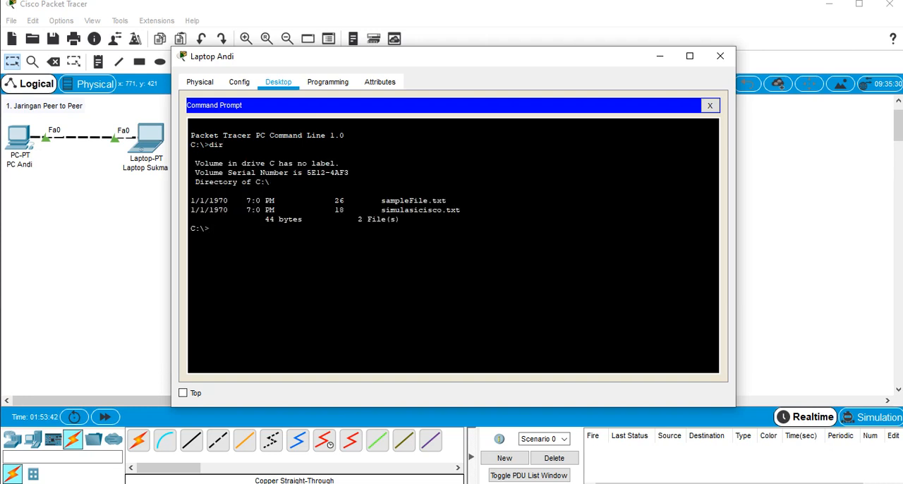
drag(464, 210, 381, 210)
click(433, 210)
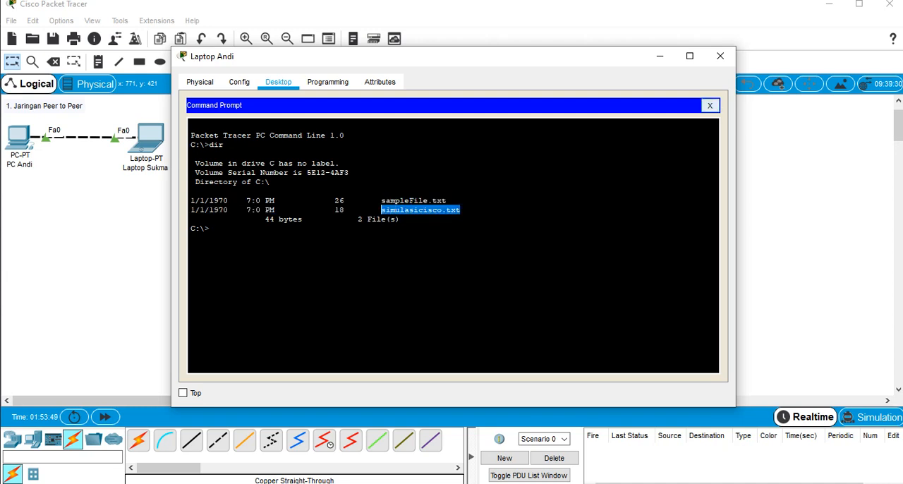
click(710, 105)
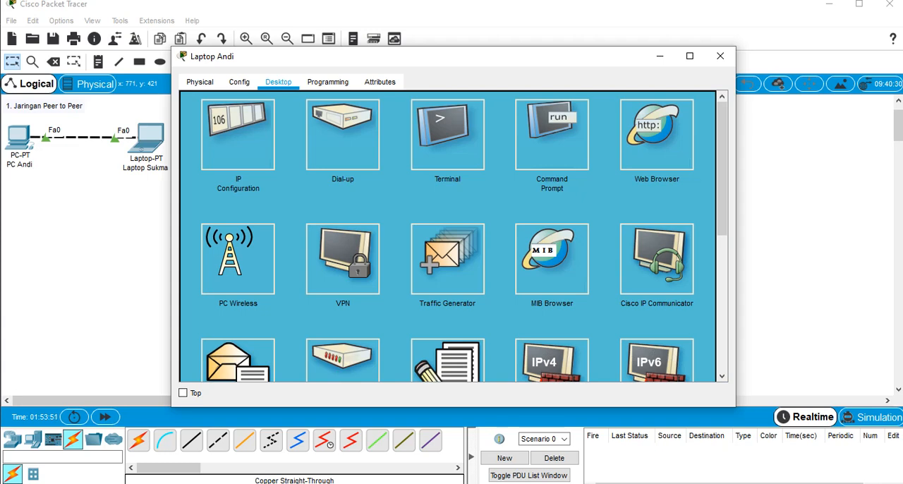
drag(498, 65, 568, 60)
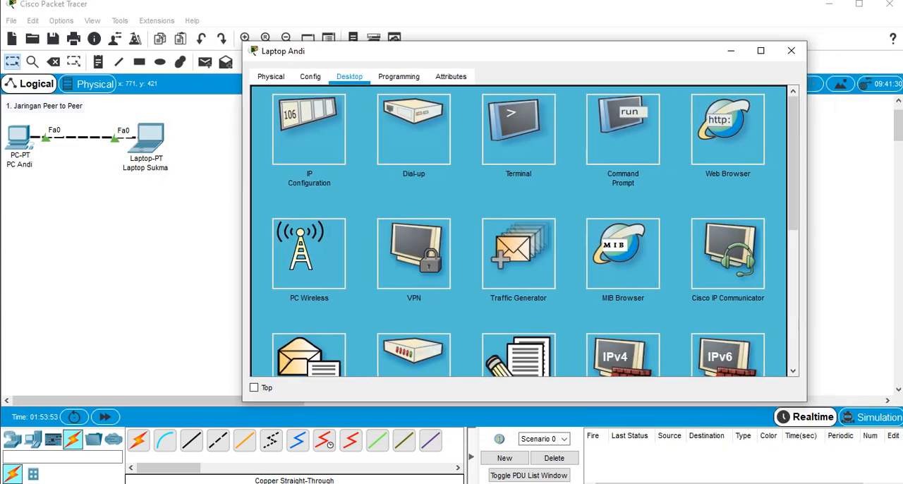
click(792, 51)
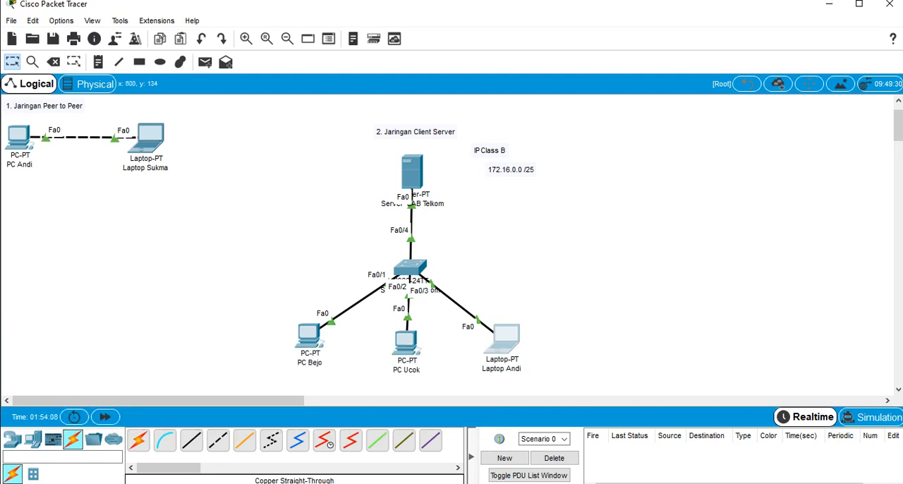
Open the FTP service settings on the client-server network's server and enter the username admin and the account password for a new user
click(412, 171)
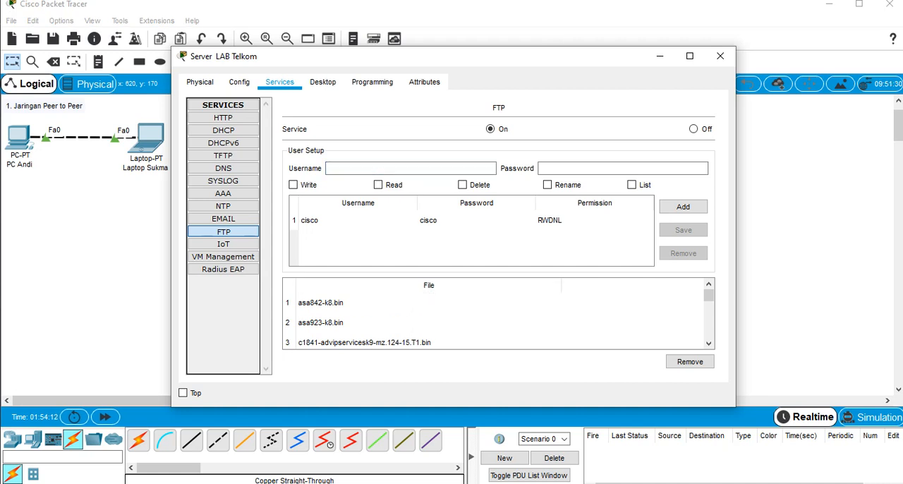
click(223, 193)
click(223, 232)
click(395, 168)
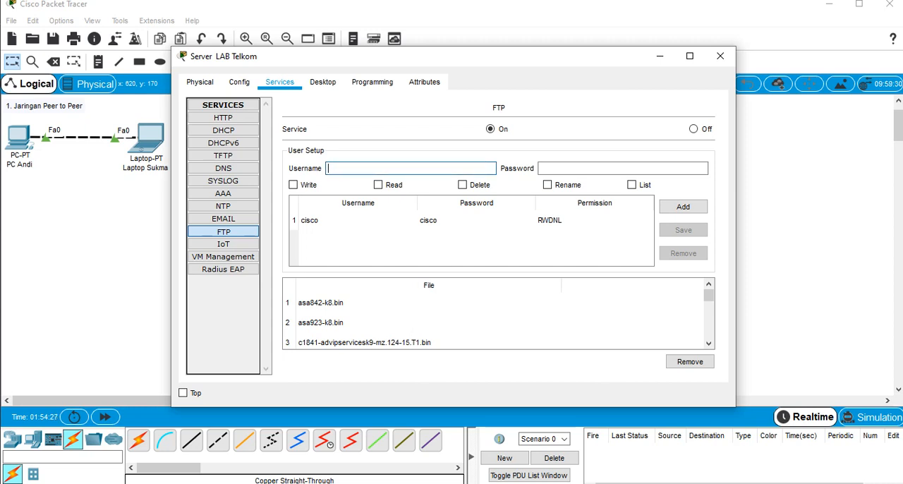
text(admin)
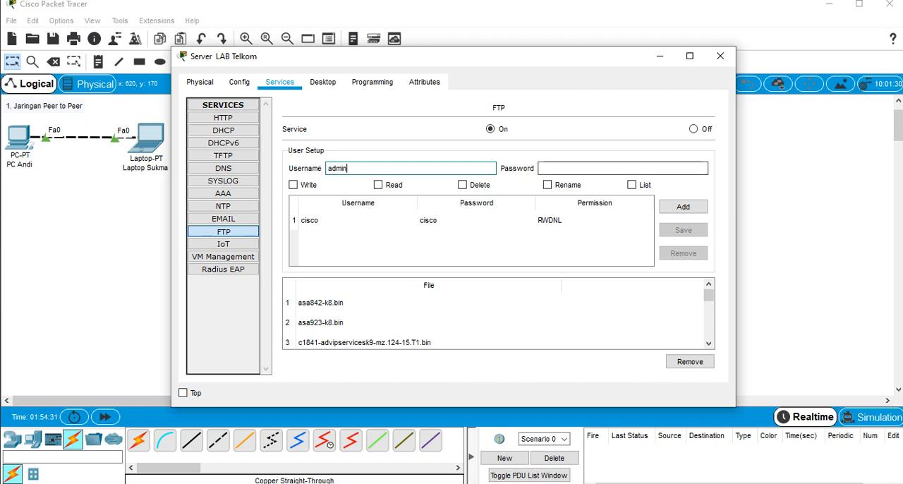
click(593, 168)
text(labte)
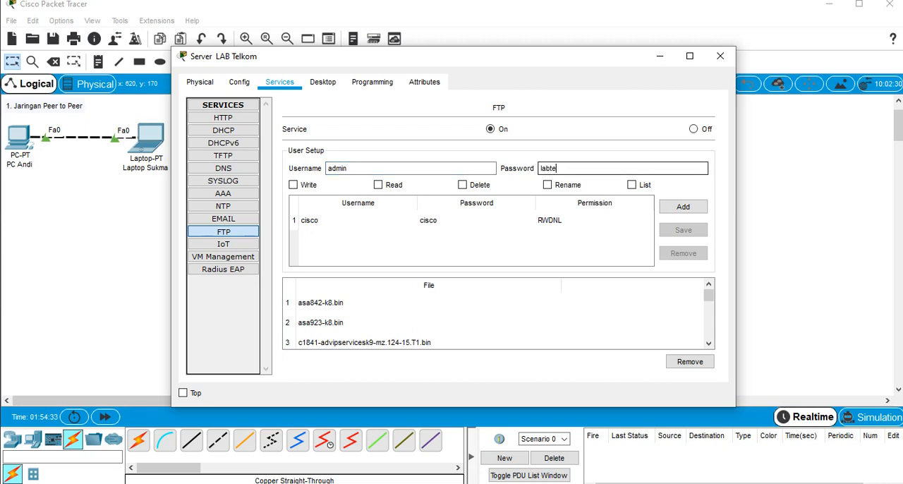
text(lkom)
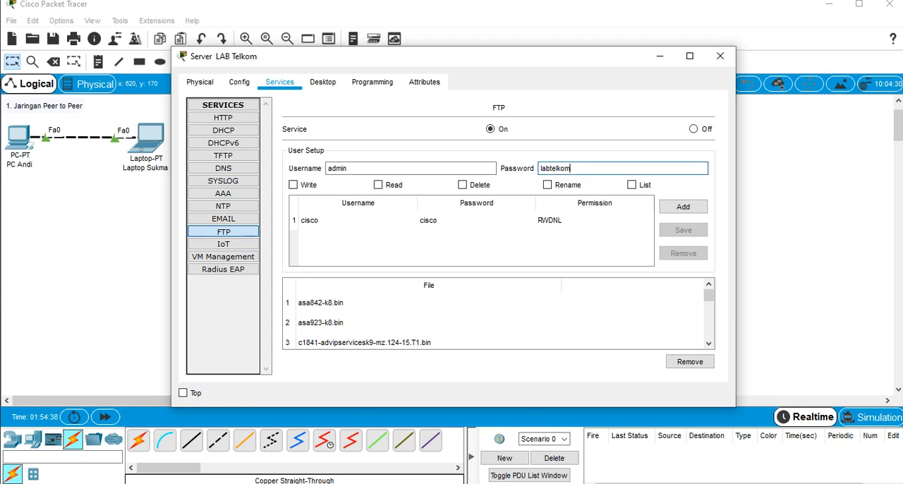
Grant the new FTP user Write, Read, Delete, Rename and List permissions, add the account, and close the server's window
click(378, 185)
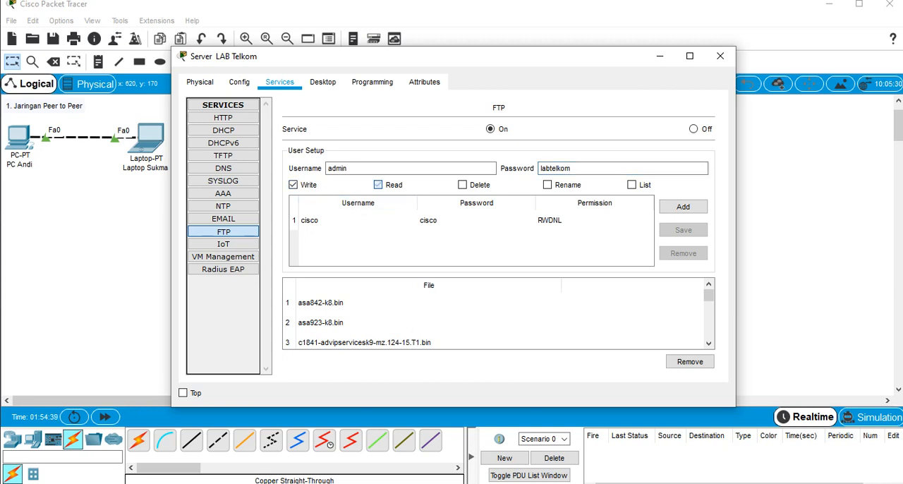
click(462, 184)
click(548, 185)
click(632, 184)
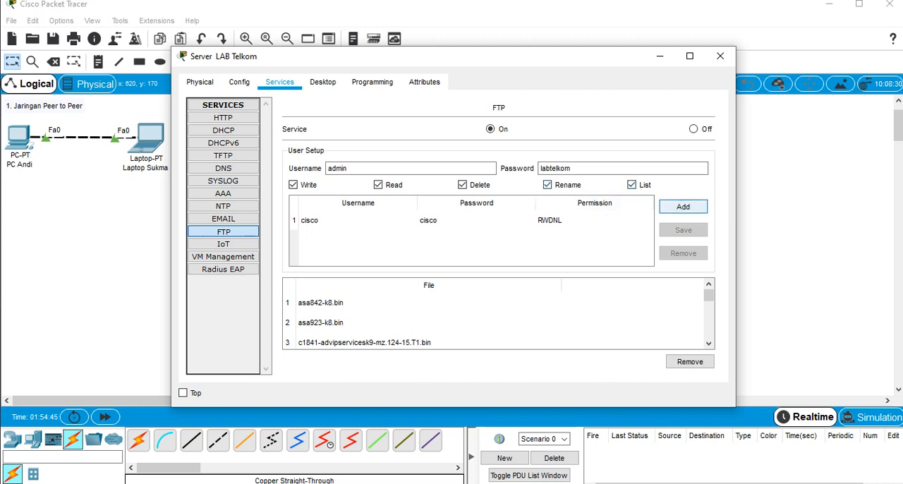
click(683, 206)
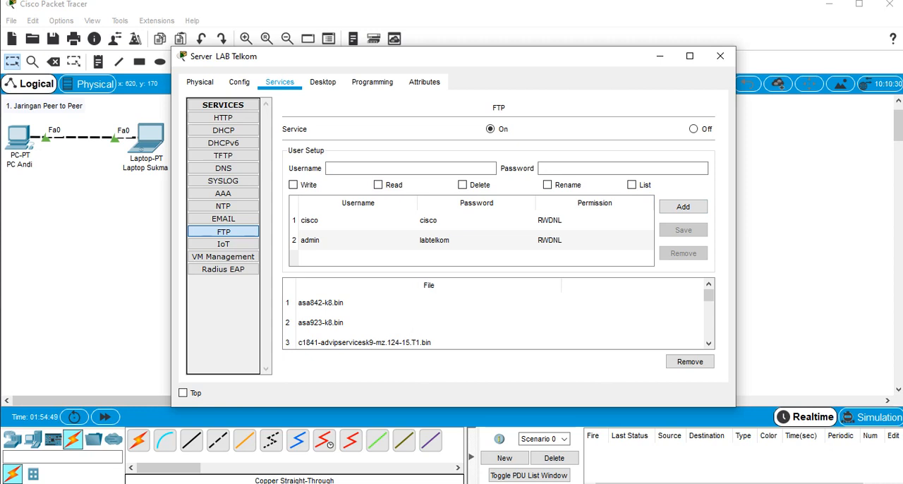
click(338, 241)
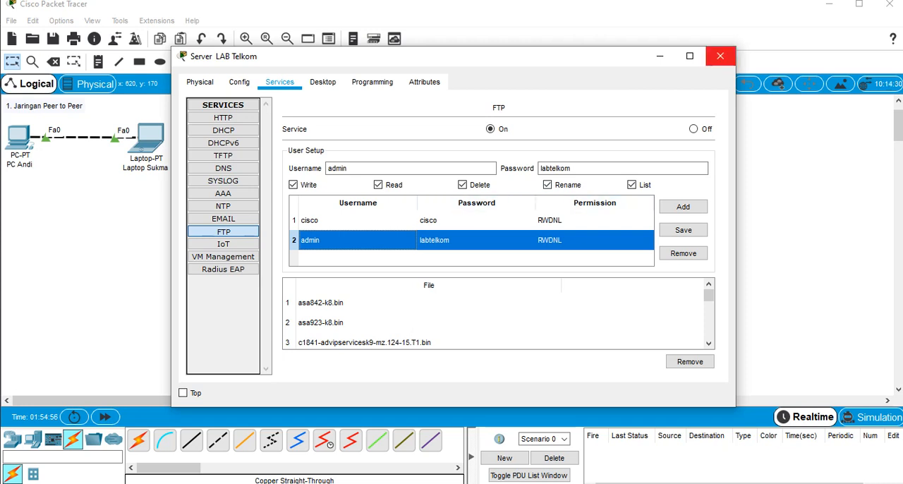
click(720, 56)
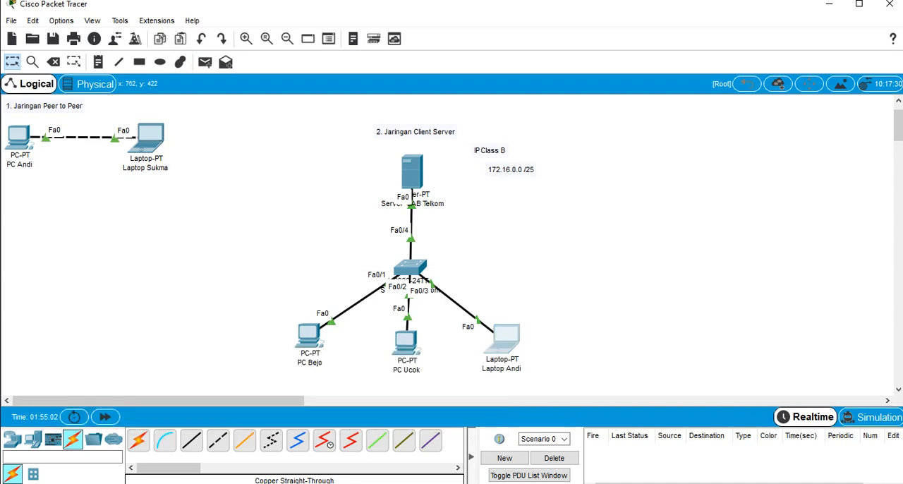
Open the Command Prompt on the client-server network's laptop and connect to the server with ftp 172.16.0.5
click(502, 339)
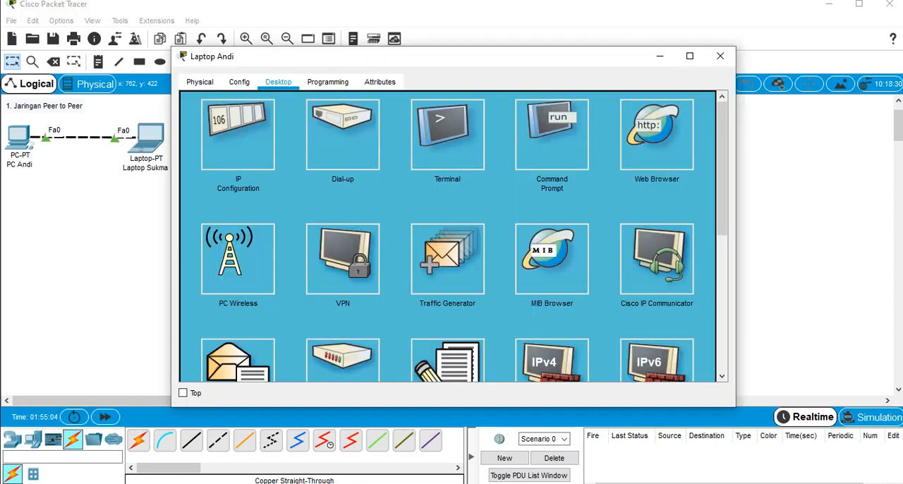
click(561, 161)
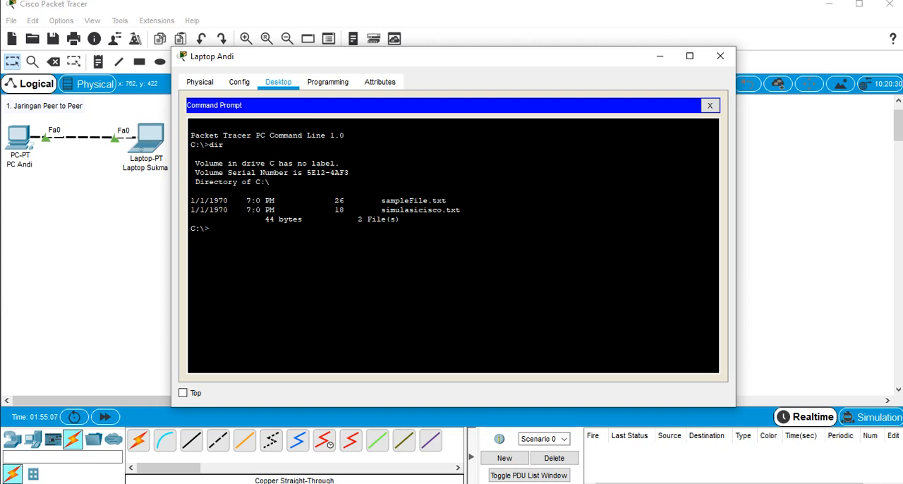
text(ftp 172.16.0.5)
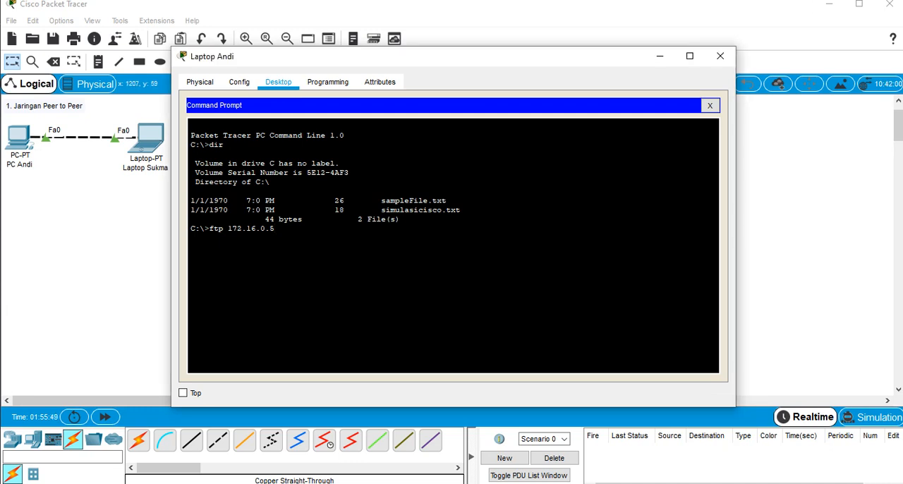
key(Return)
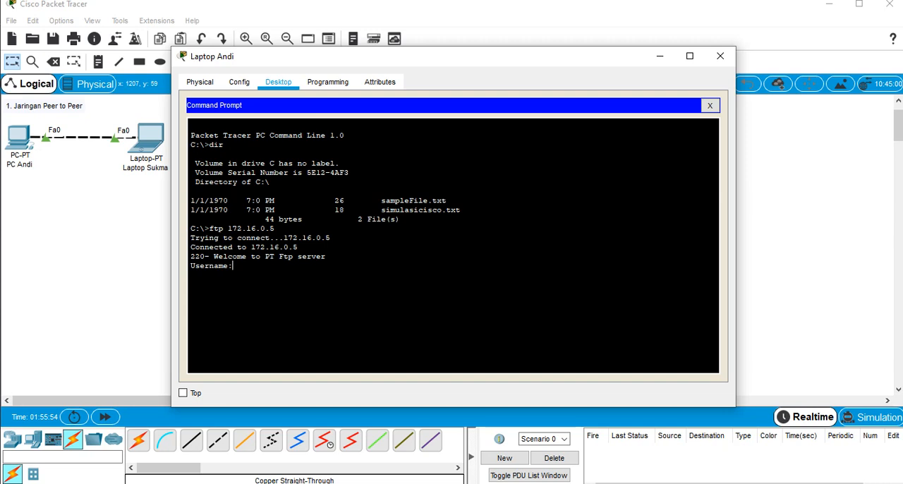
Log in to the FTP server with the username admin and the account password
text(admin)
key(Return)
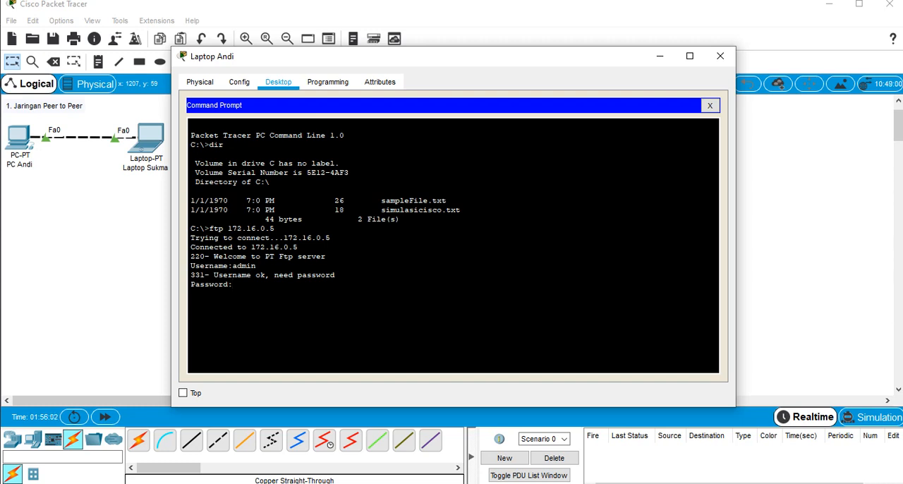
key(Return)
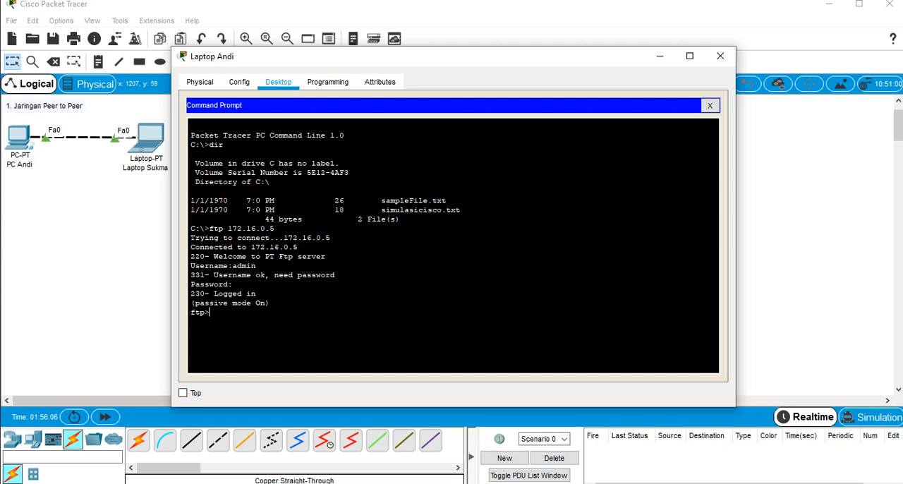
List the FTP server's directory with dir and examine the files it holds
drag(271, 303, 209, 313)
click(210, 312)
text(dir)
key(Return)
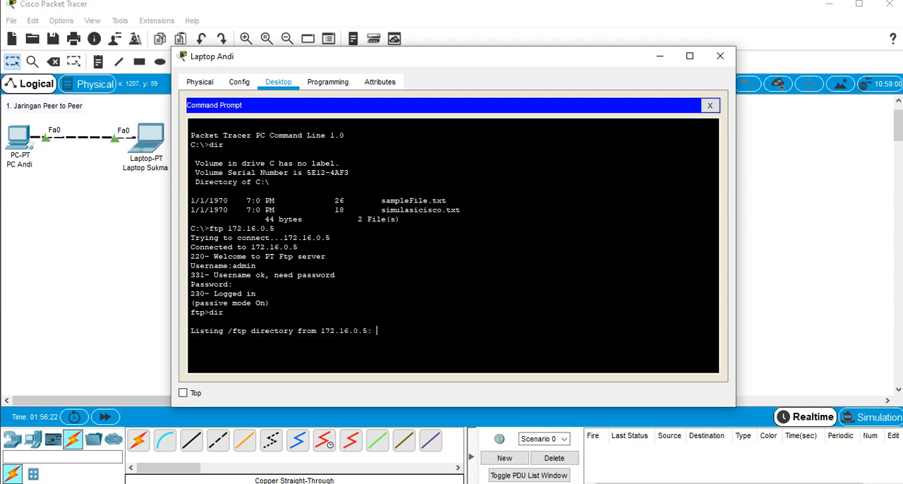
scroll(451, 245, up, 6)
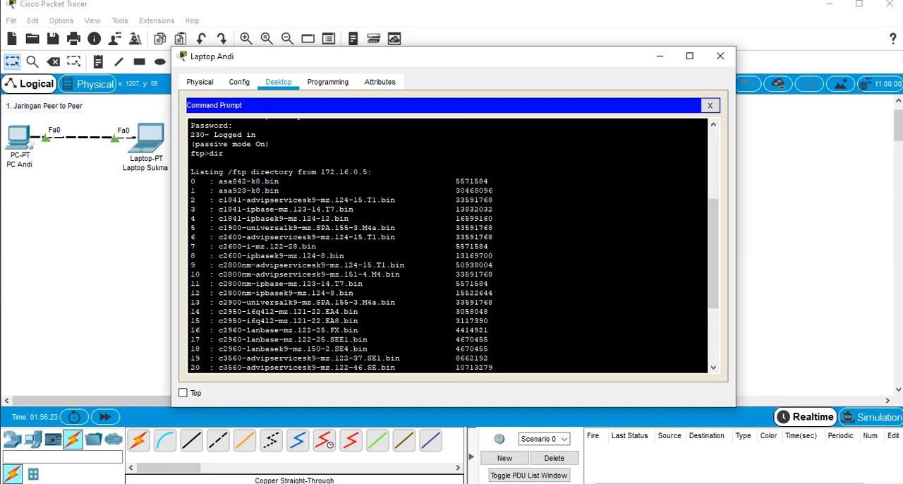
scroll(451, 246, down, 6)
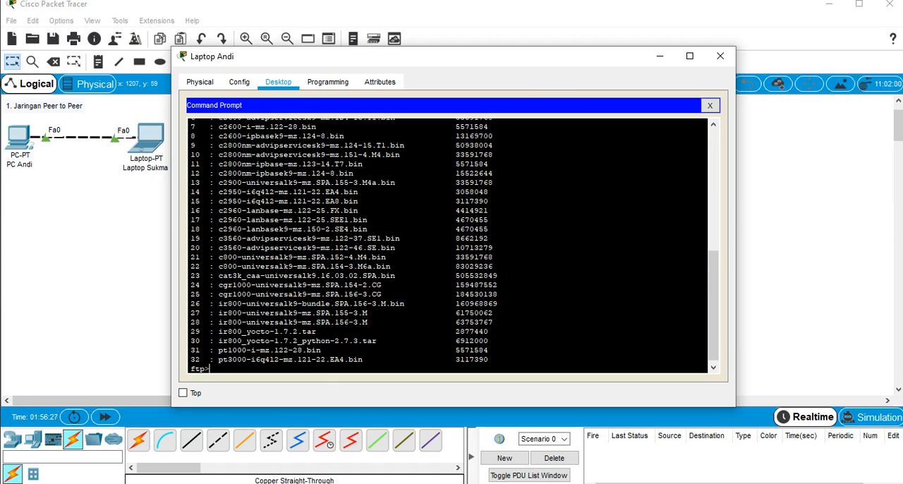
scroll(451, 246, up, 6)
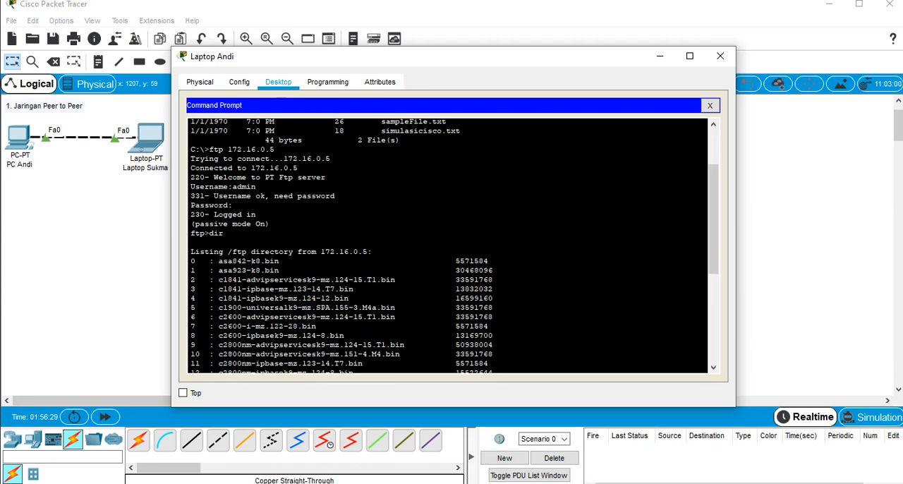
scroll(452, 246, down, 6)
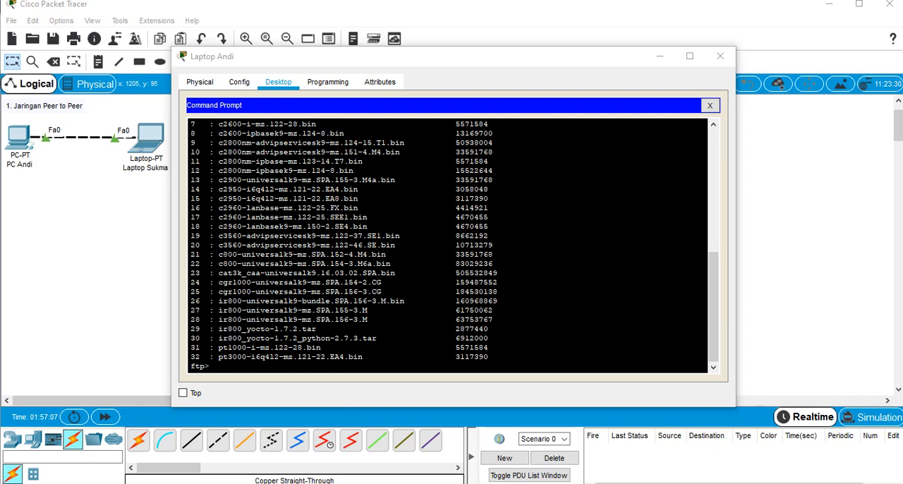
Upload the laptop's simulasicisco.txt file to the FTP server with the put command
click(448, 296)
text(put)
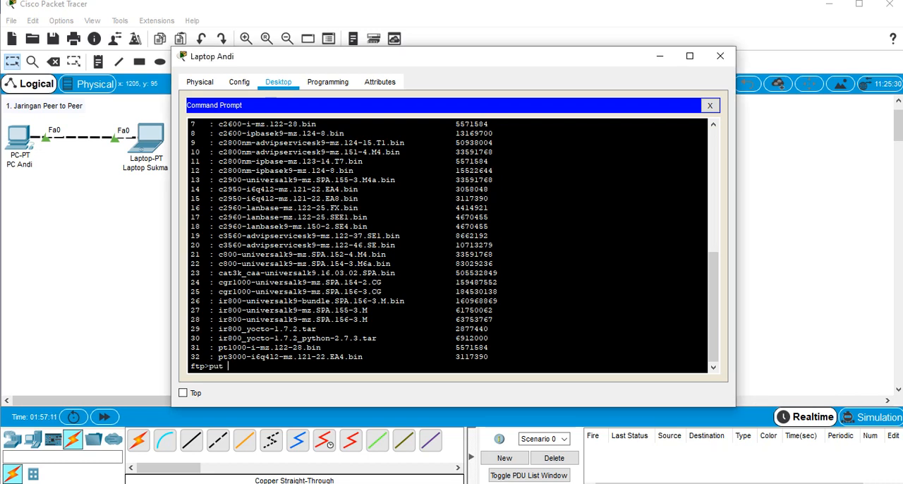
scroll(455, 246, up, 6)
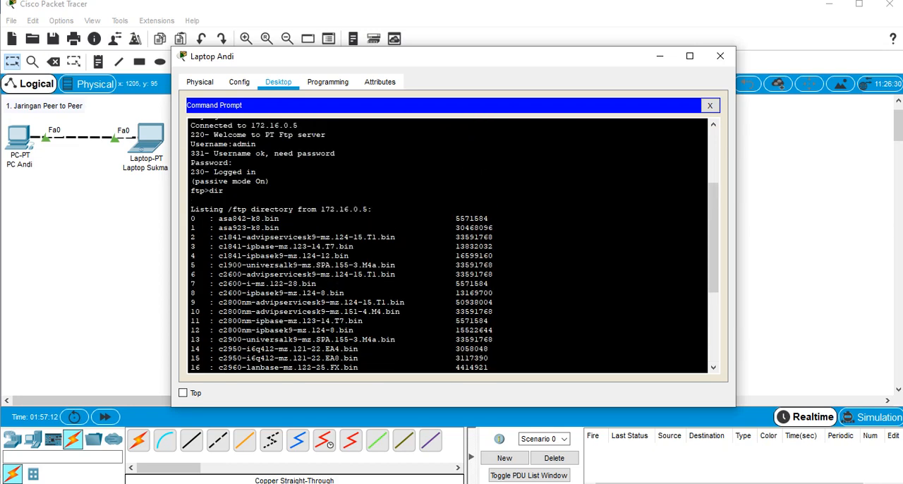
scroll(454, 247, up, 3)
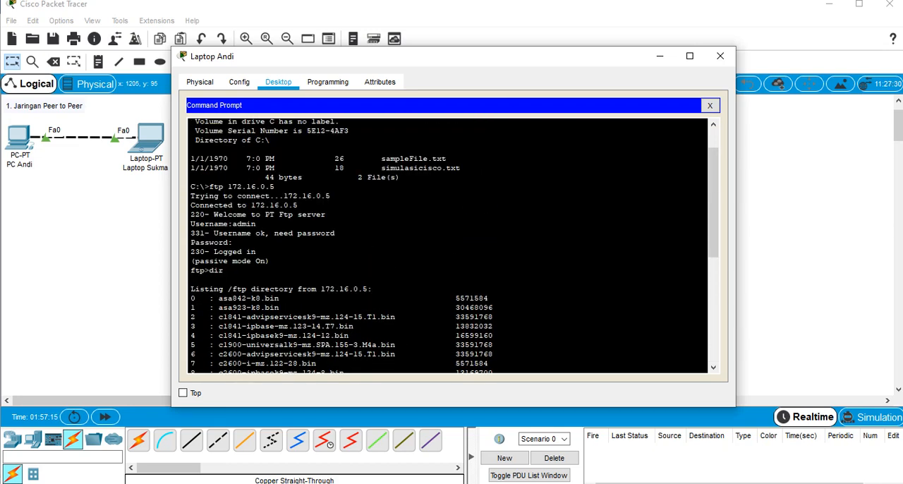
scroll(454, 247, down, 9)
text(simulasi)
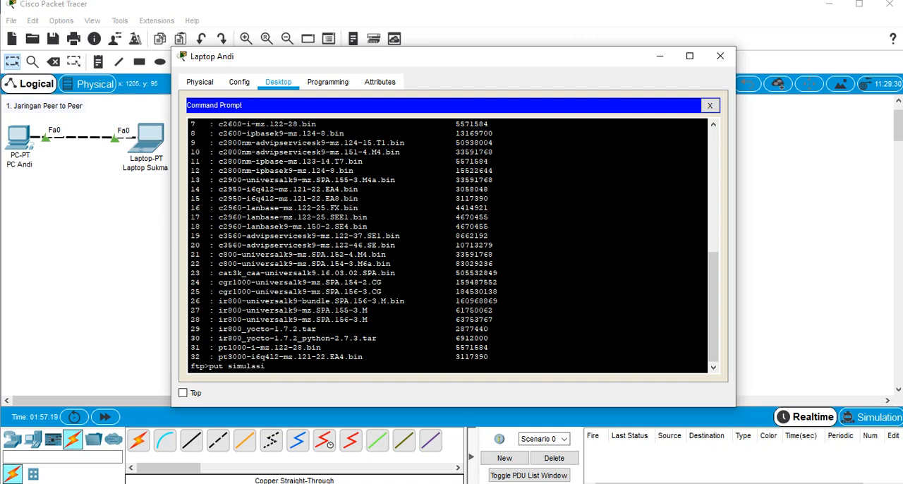
text(cisco.txt)
key(Return)
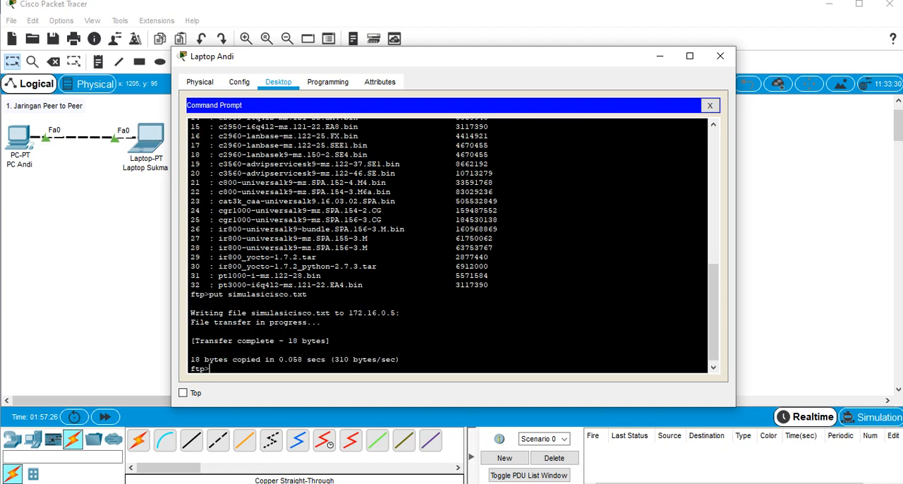
Examine the transfer messages for the uploaded file in the Command Prompt
drag(275, 313, 190, 331)
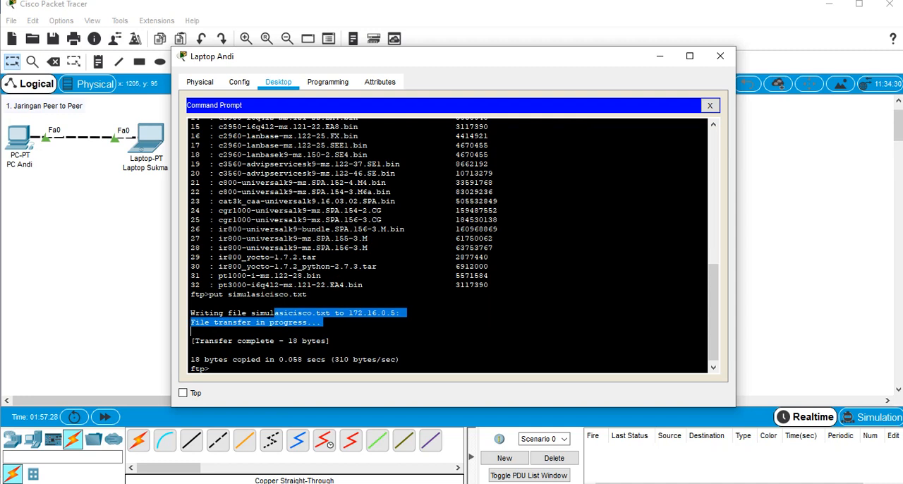
drag(246, 340, 316, 341)
drag(251, 359, 304, 351)
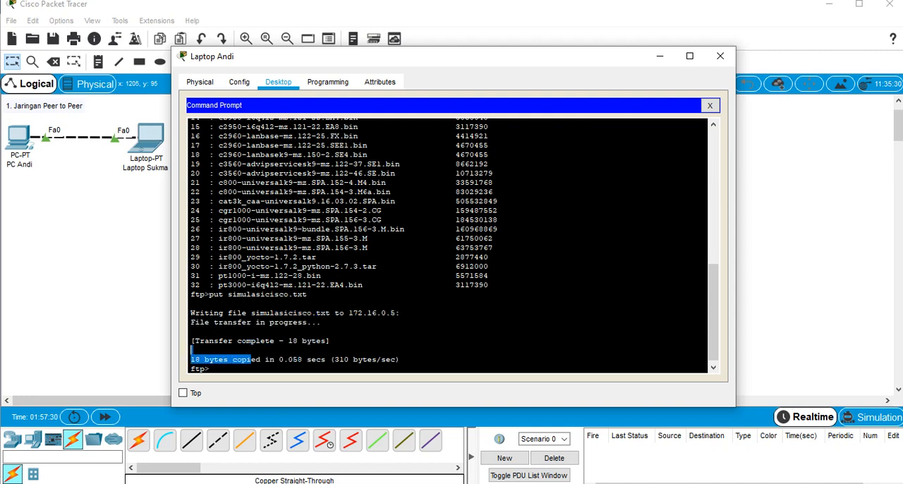
click(212, 369)
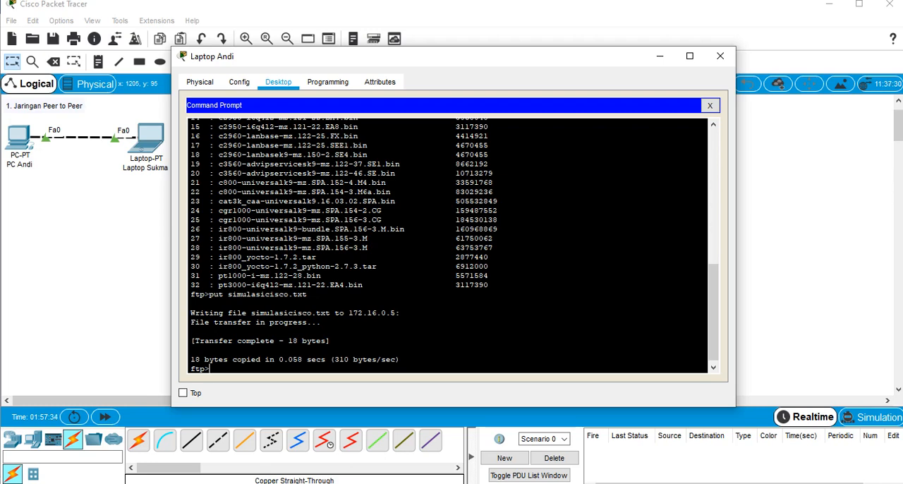
List the FTP server's directory again with dir and check its end for simulasicisco.txt
scroll(448, 247, up, 10)
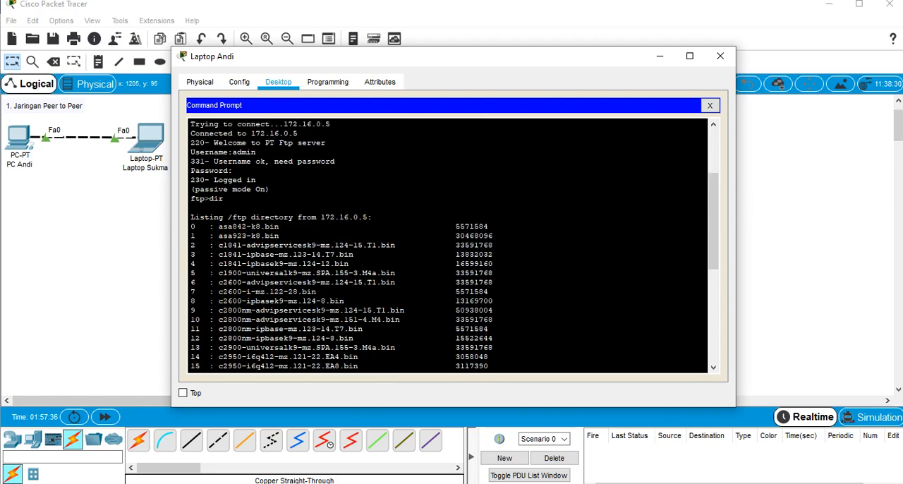
double_click(217, 199)
scroll(217, 199, down, 9)
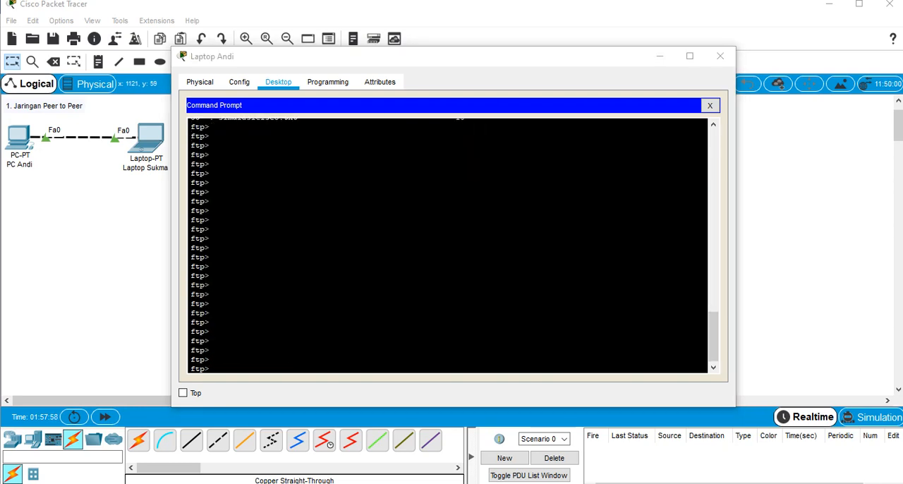
click(465, 247)
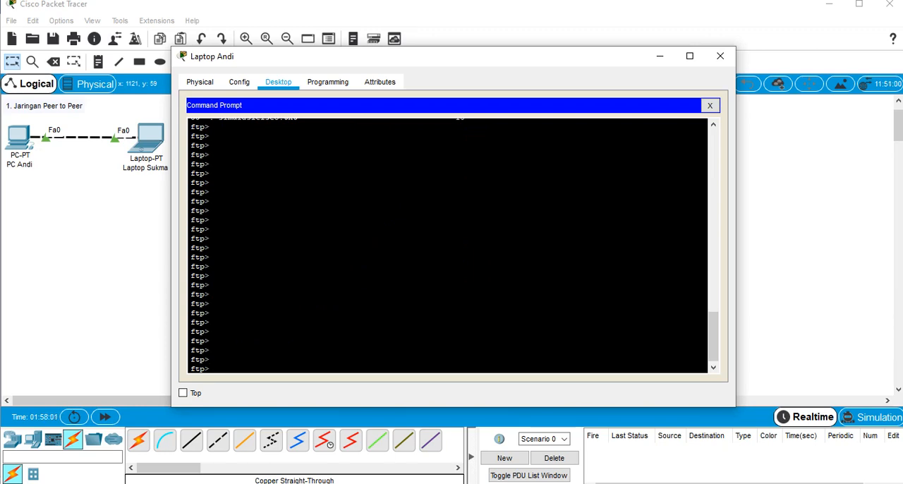
text(dir)
key(Return)
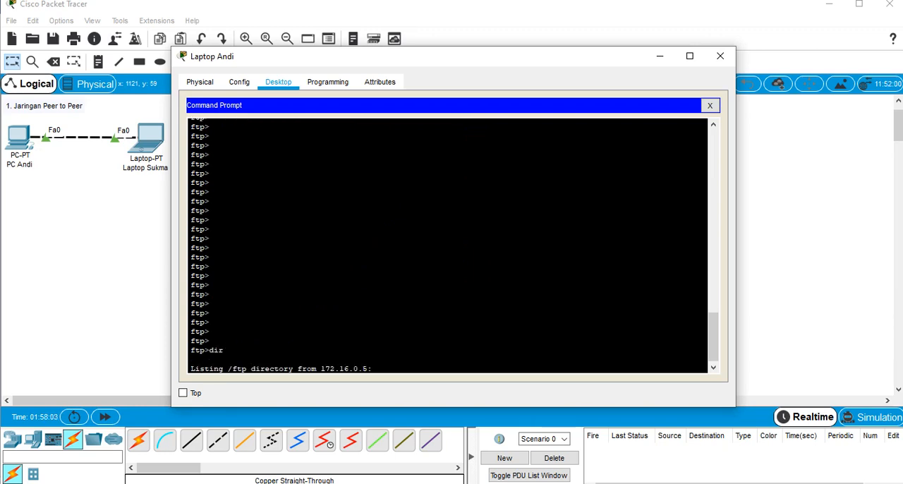
scroll(448, 246, up, 3)
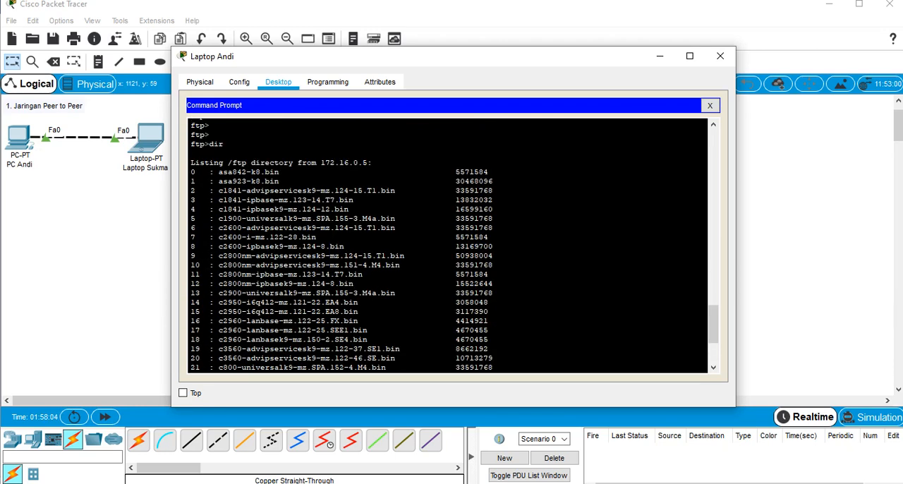
scroll(449, 246, down, 4)
drag(298, 357, 218, 357)
Compare the laptop's local file list with the FTP server's new directory listing, and close the laptop's window
scroll(218, 356, up, 19)
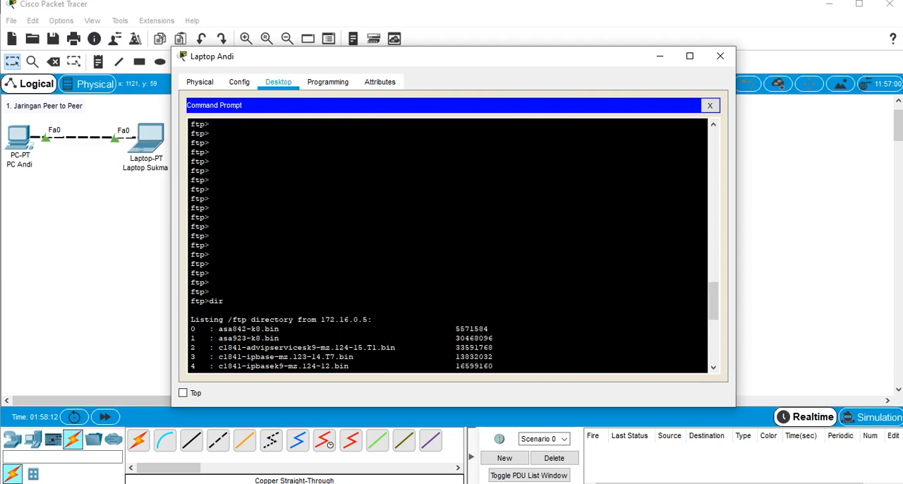
scroll(448, 245, up, 5)
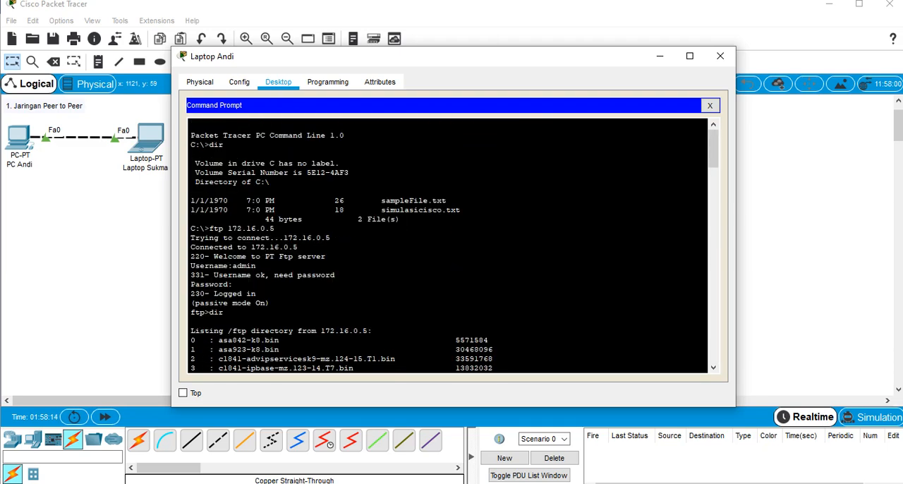
scroll(448, 245, down, 7)
scroll(449, 245, down, 15)
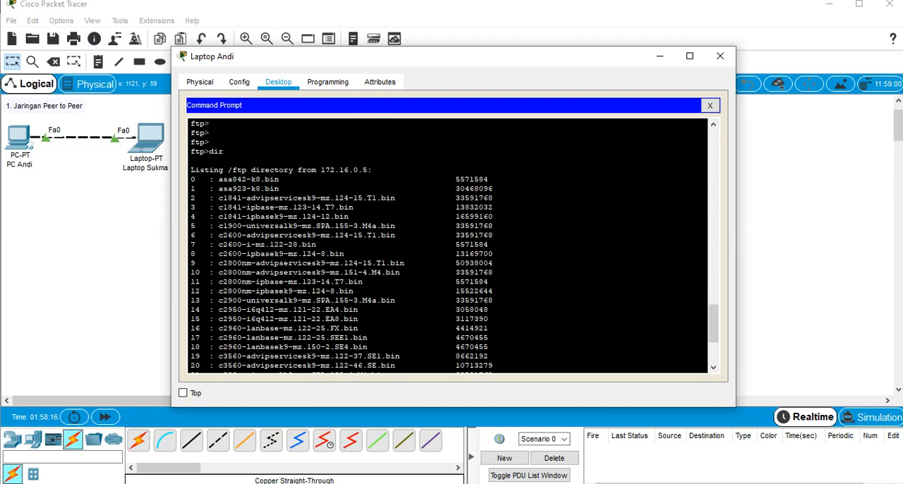
click(363, 347)
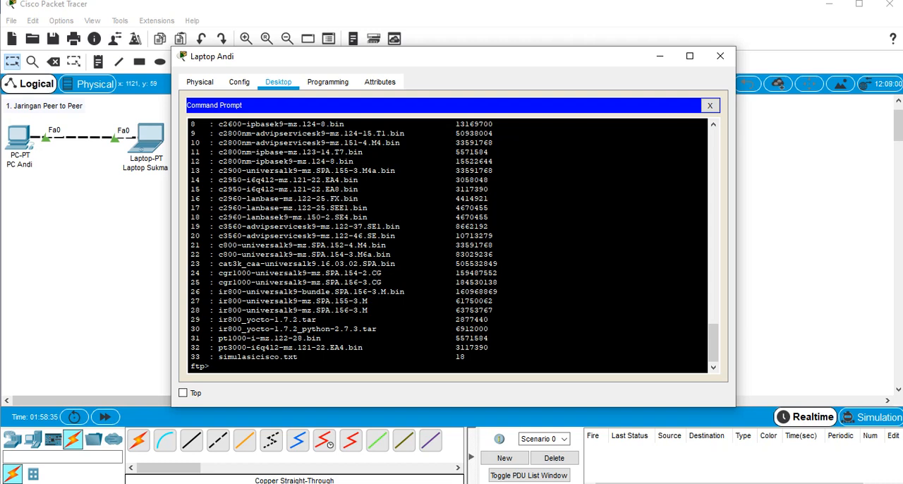
scroll(449, 244, up, 3)
scroll(449, 245, down, 5)
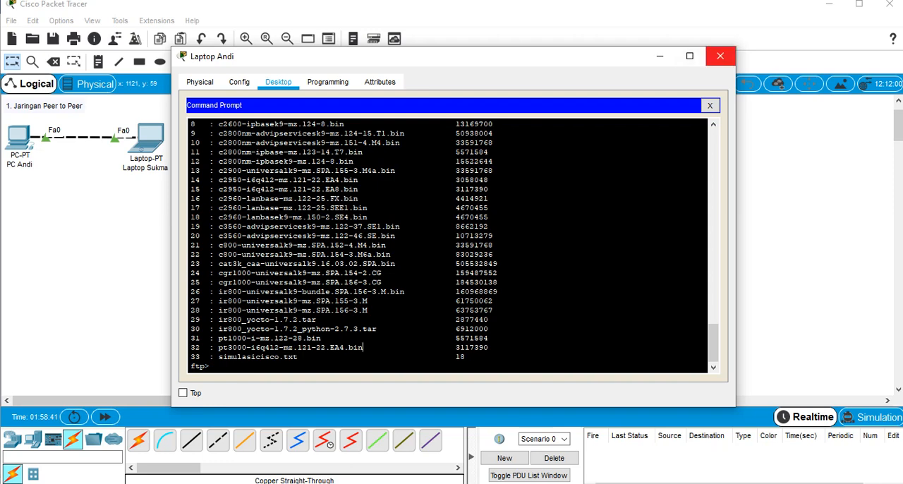
click(720, 56)
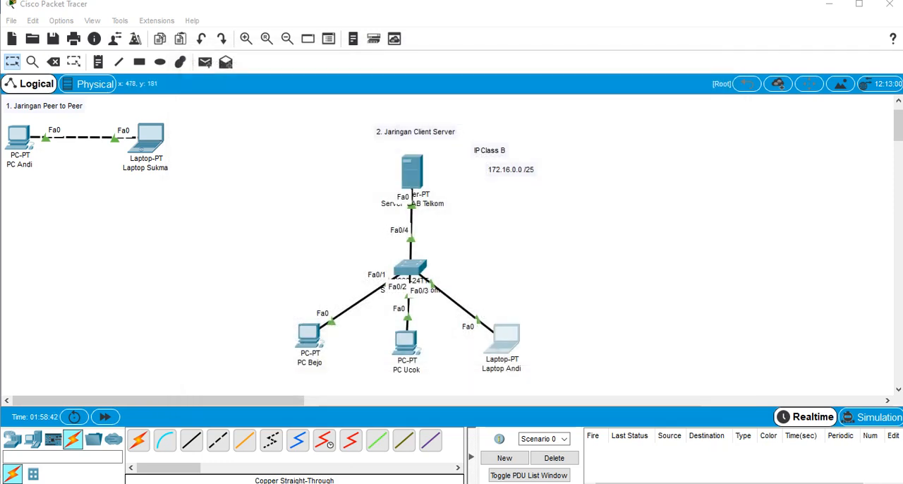
Move the entire client-server network, including its title and IP notes, closer to the peer-to-peer network
drag(274, 114, 498, 175)
click(326, 279)
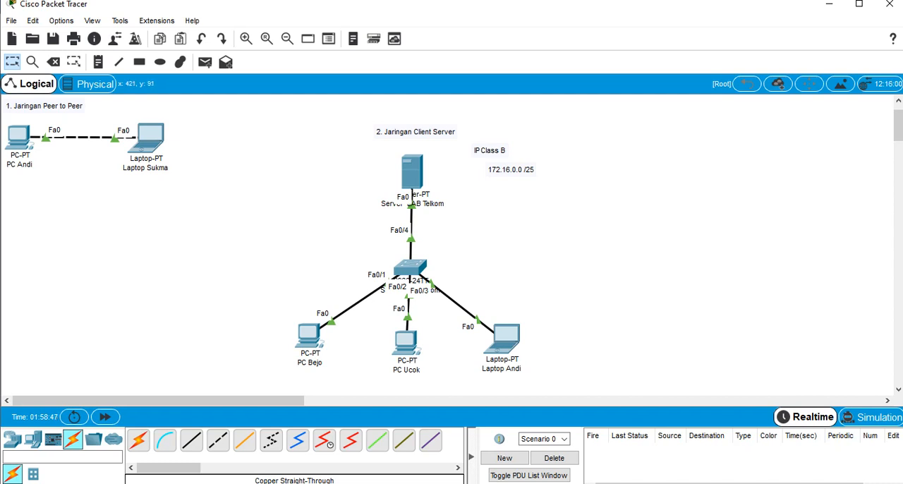
drag(280, 116, 558, 389)
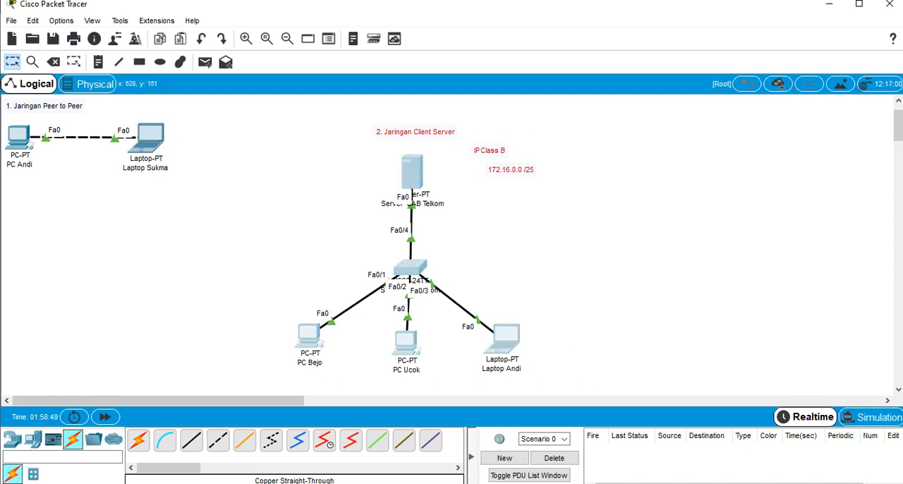
drag(415, 193, 274, 177)
click(403, 244)
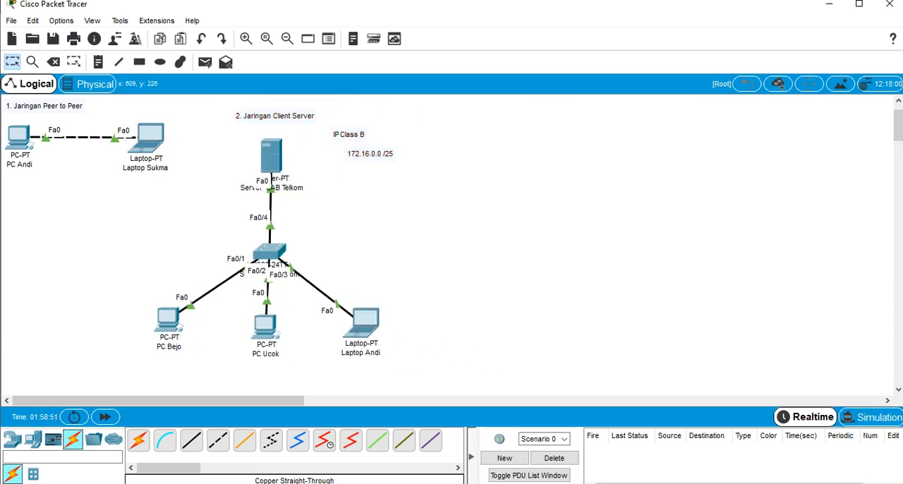